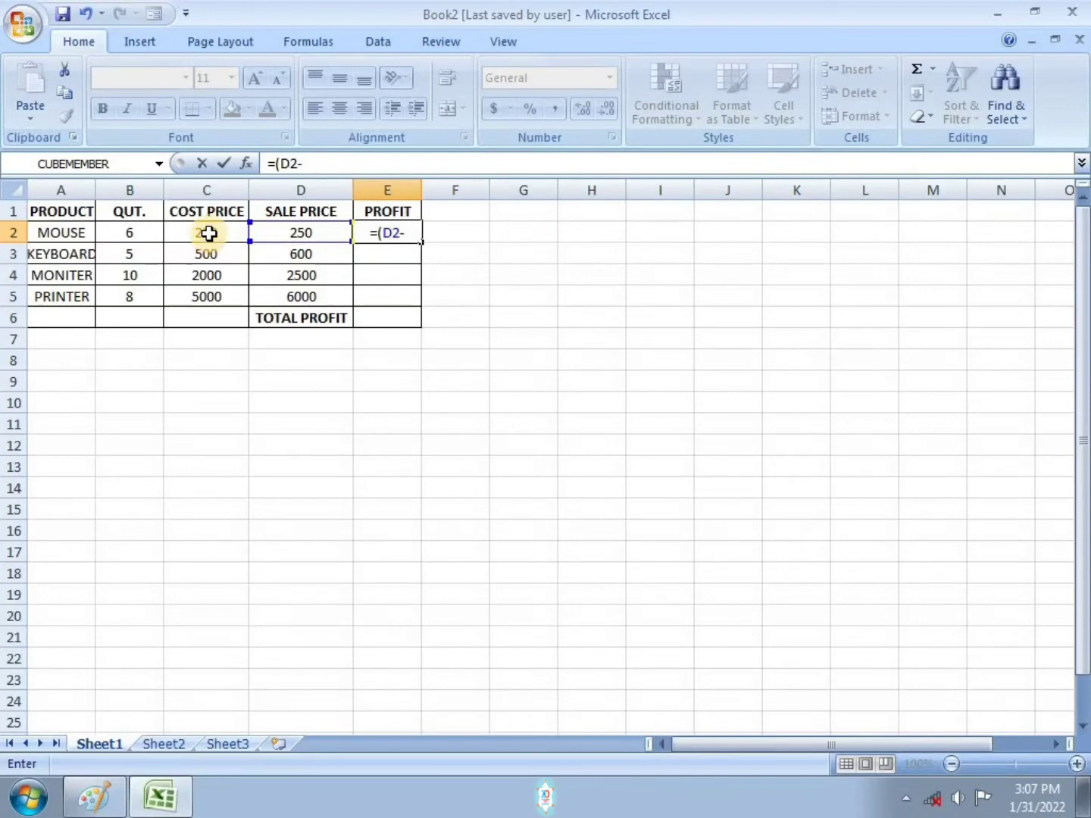
Step: Complete the profit formula for the mouse in cell E2 as =(D2-C2)*B2
{"action": "left_click", "coordinate": [208, 233]}
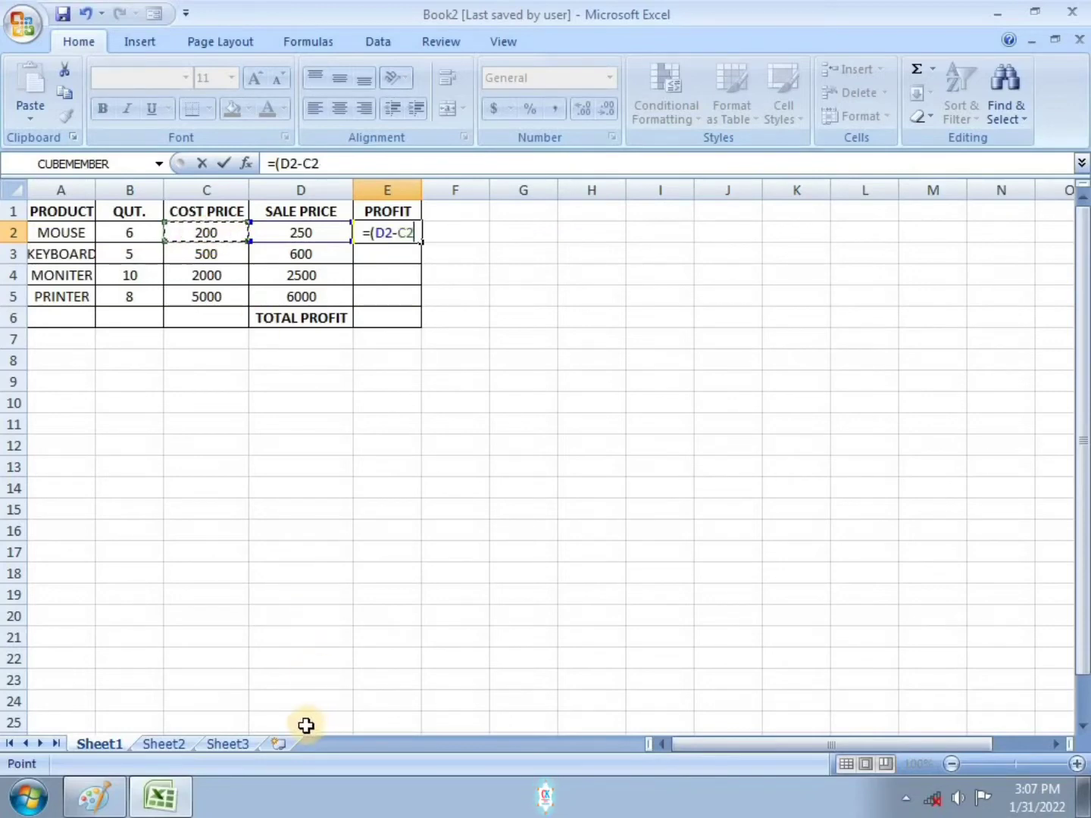
{"action": "type", "text": ")*"}
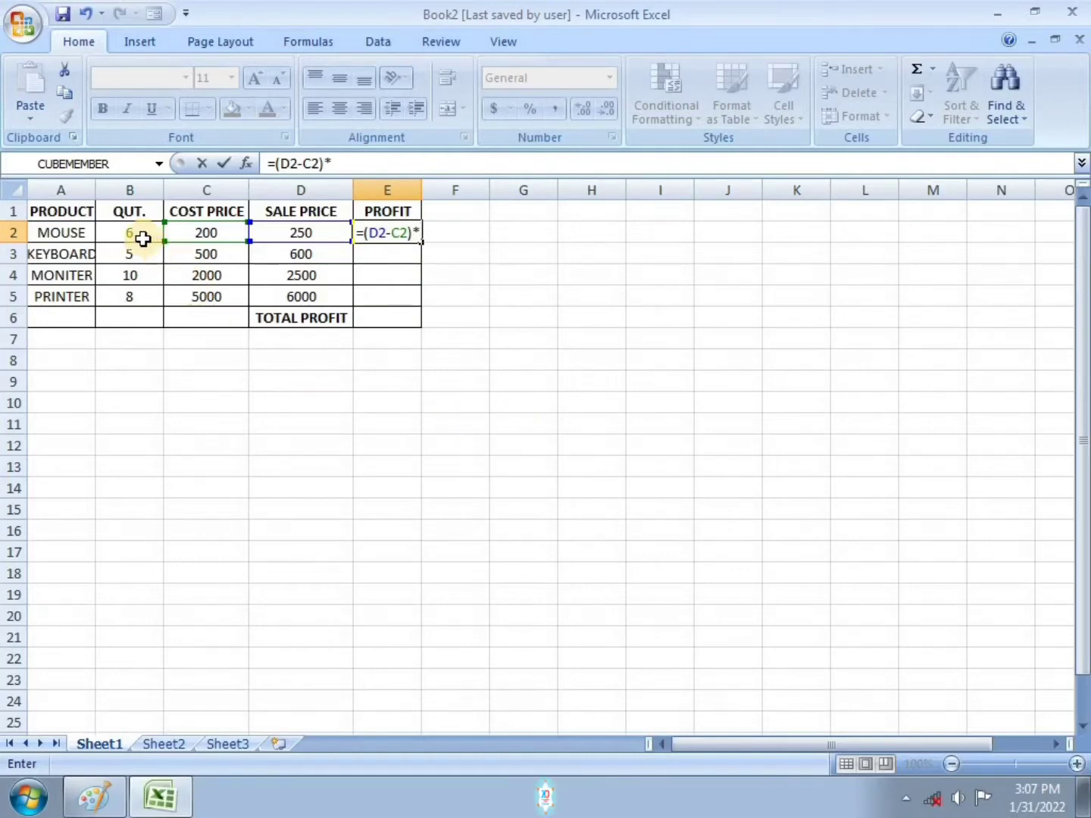
{"action": "left_click", "coordinate": [141, 236]}
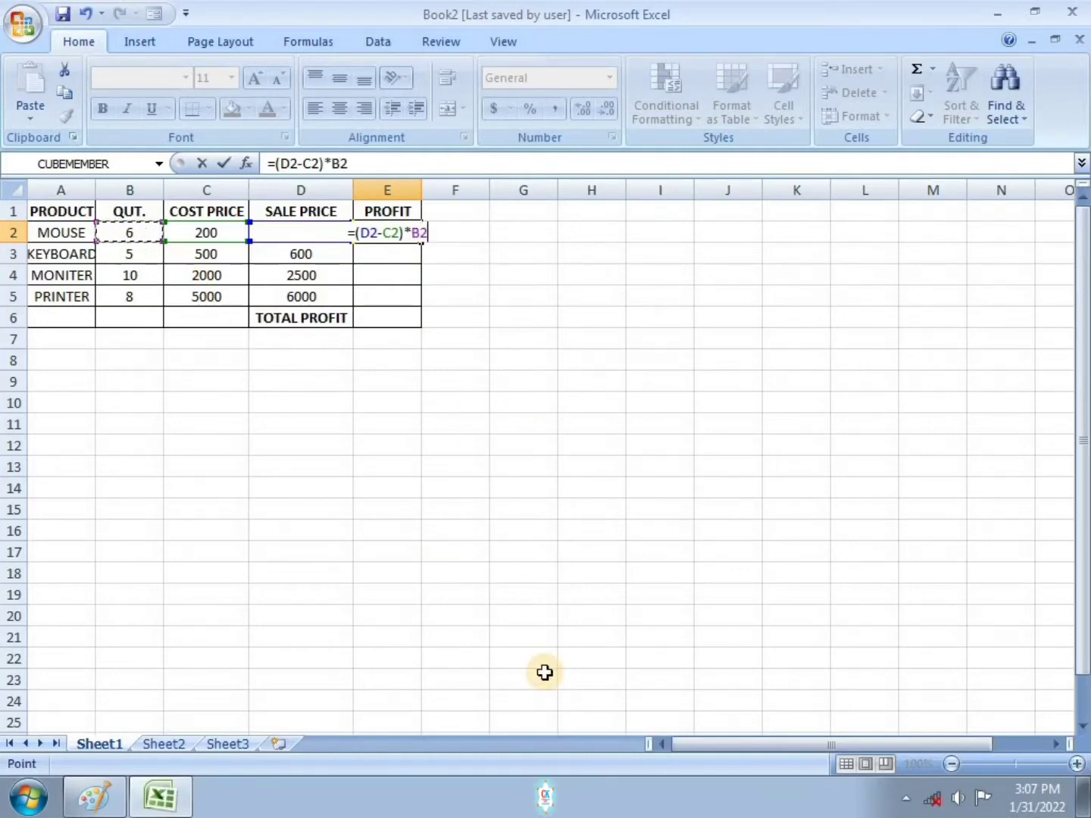
{"action": "key", "text": "Return"}
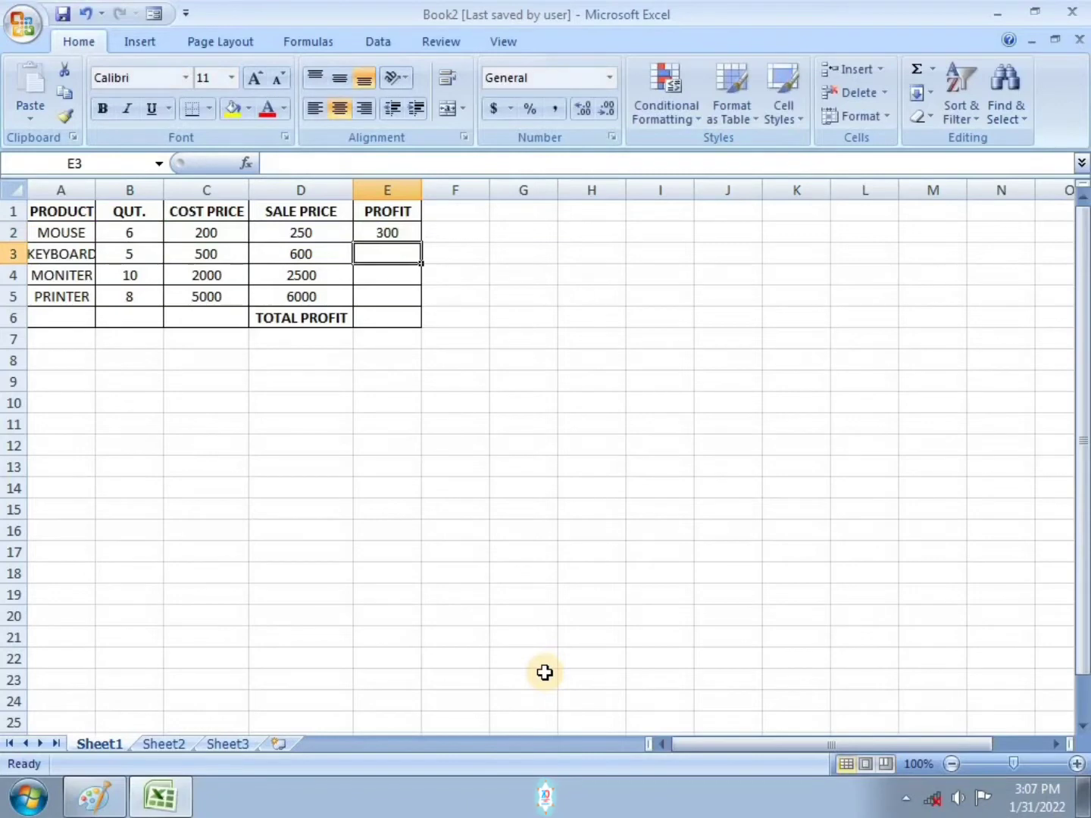
Step: Copy the profit formula from E2 down through E5 for the keyboard, monitor and printer rows
{"action": "left_click", "coordinate": [403, 230]}
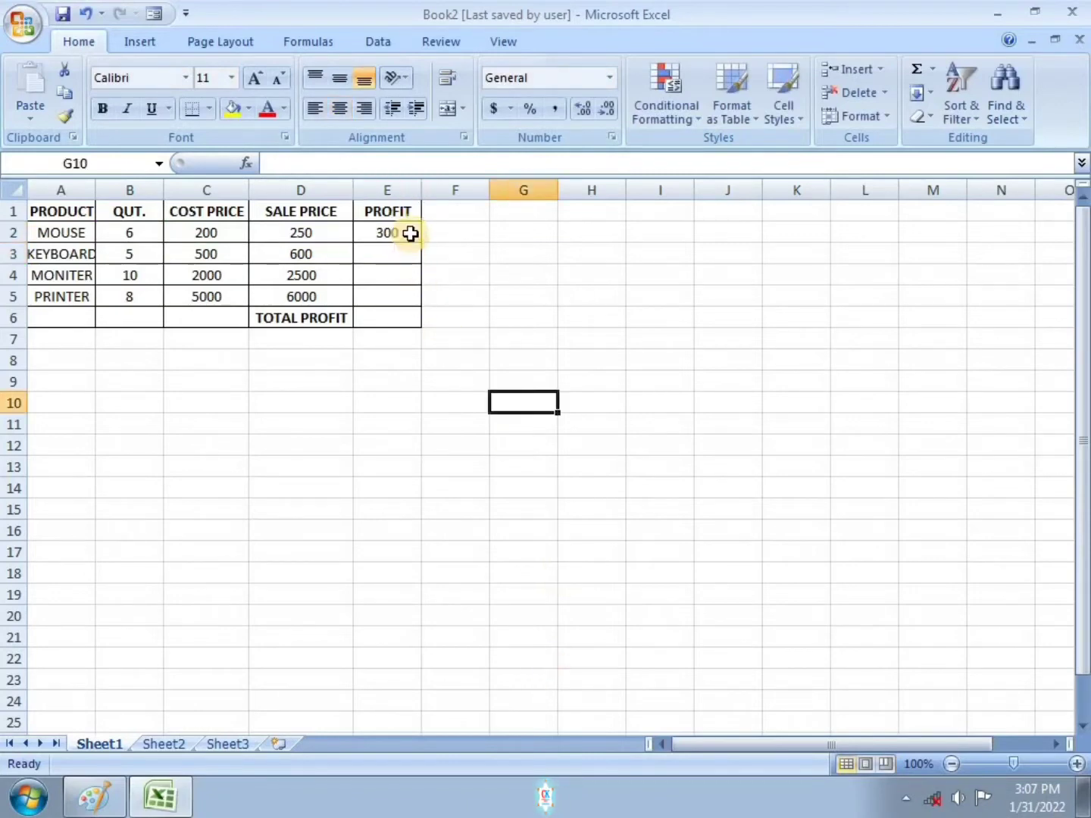
{"action": "left_click", "coordinate": [410, 233]}
{"action": "left_click_drag", "start_coordinate": [422, 243], "coordinate": [423, 296]}
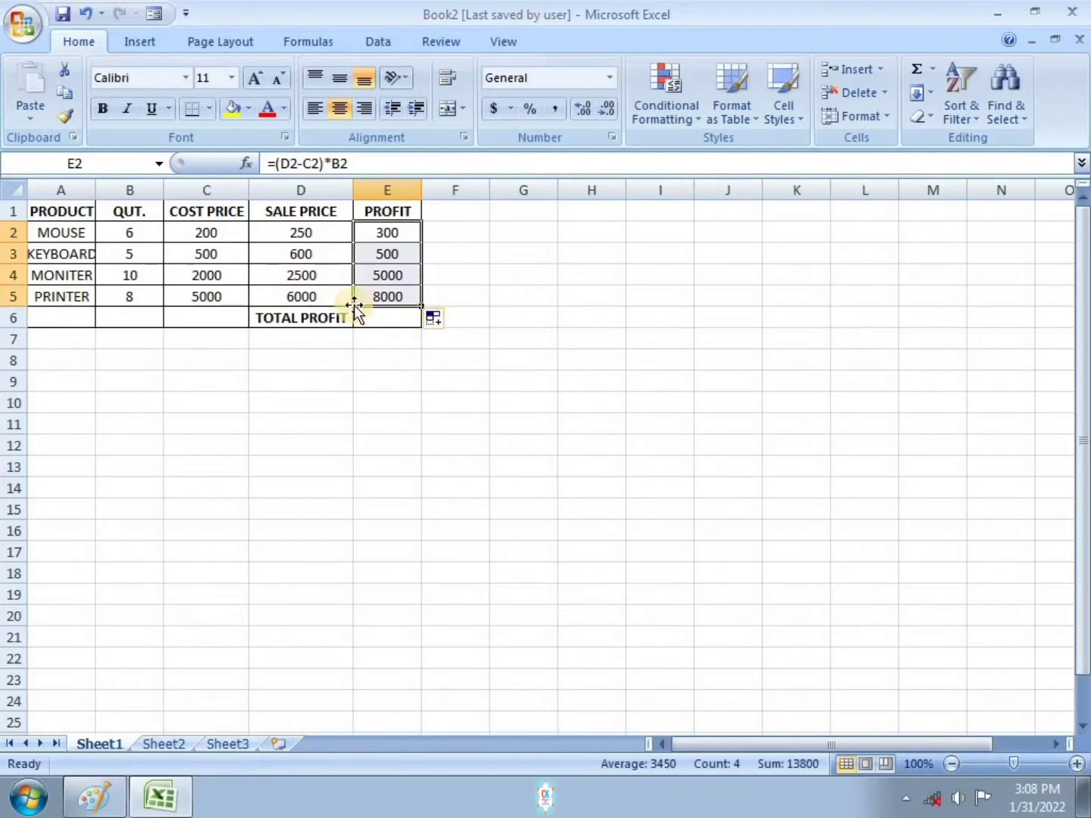
Step: Calculate the total profit in cell E6 with a SUM of E2:E5
{"action": "left_click", "coordinate": [389, 322]}
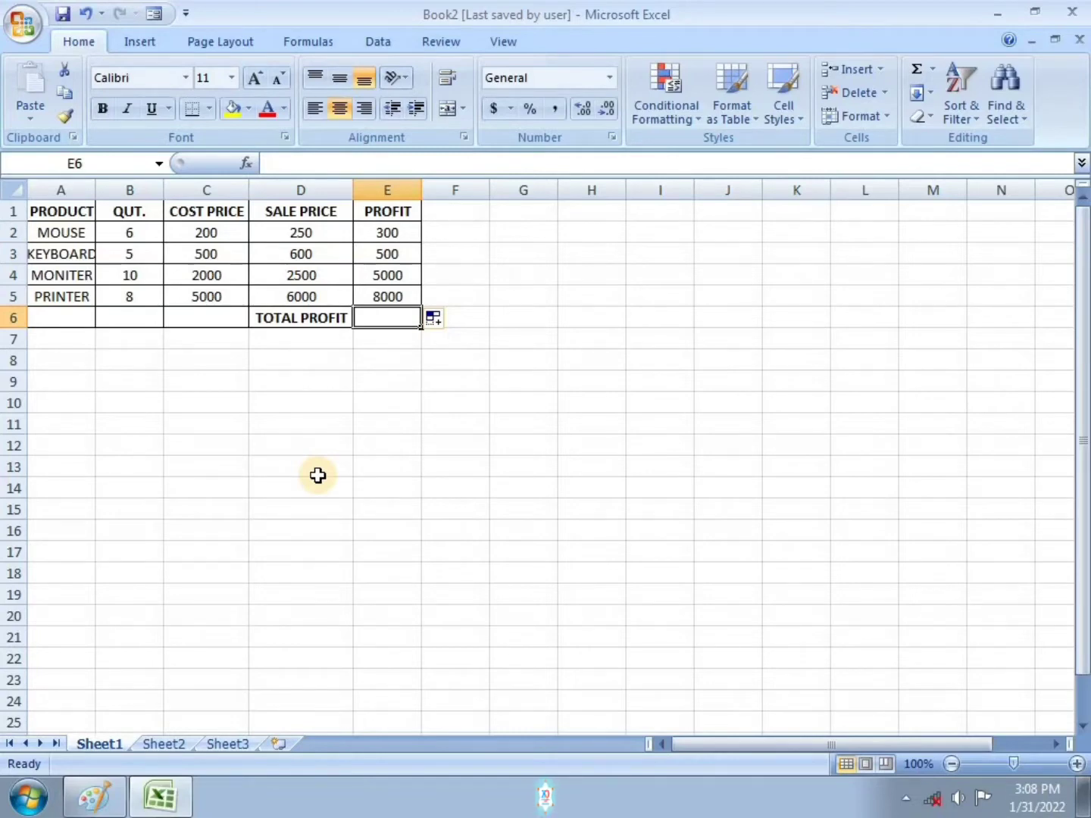
{"action": "type", "text": "=S"}
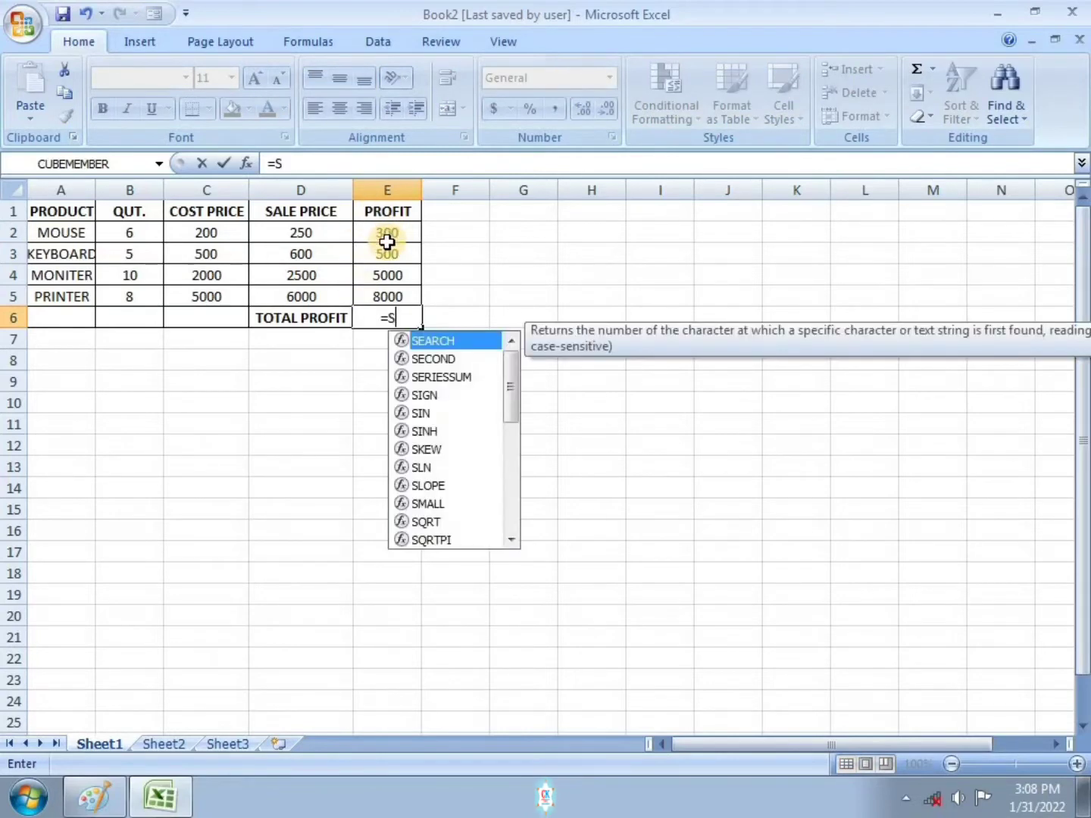
{"action": "type", "text": "UM("}
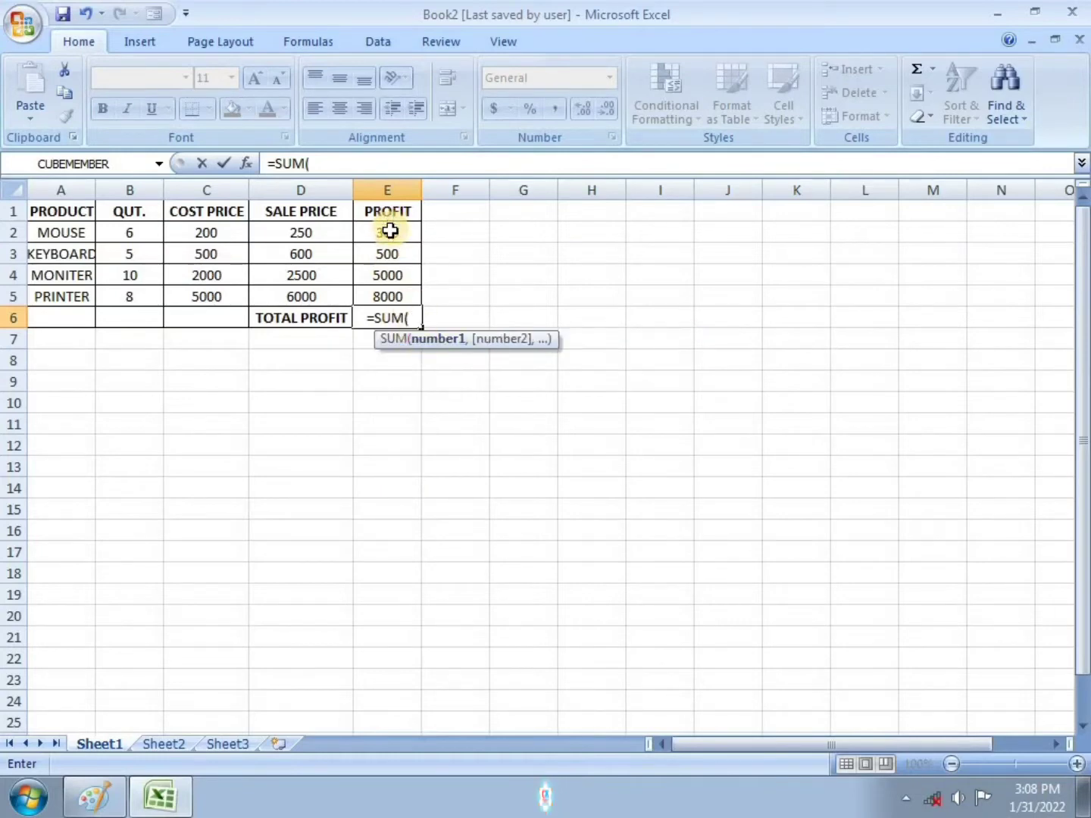
{"action": "left_click_drag", "start_coordinate": [389, 231], "coordinate": [391, 294]}
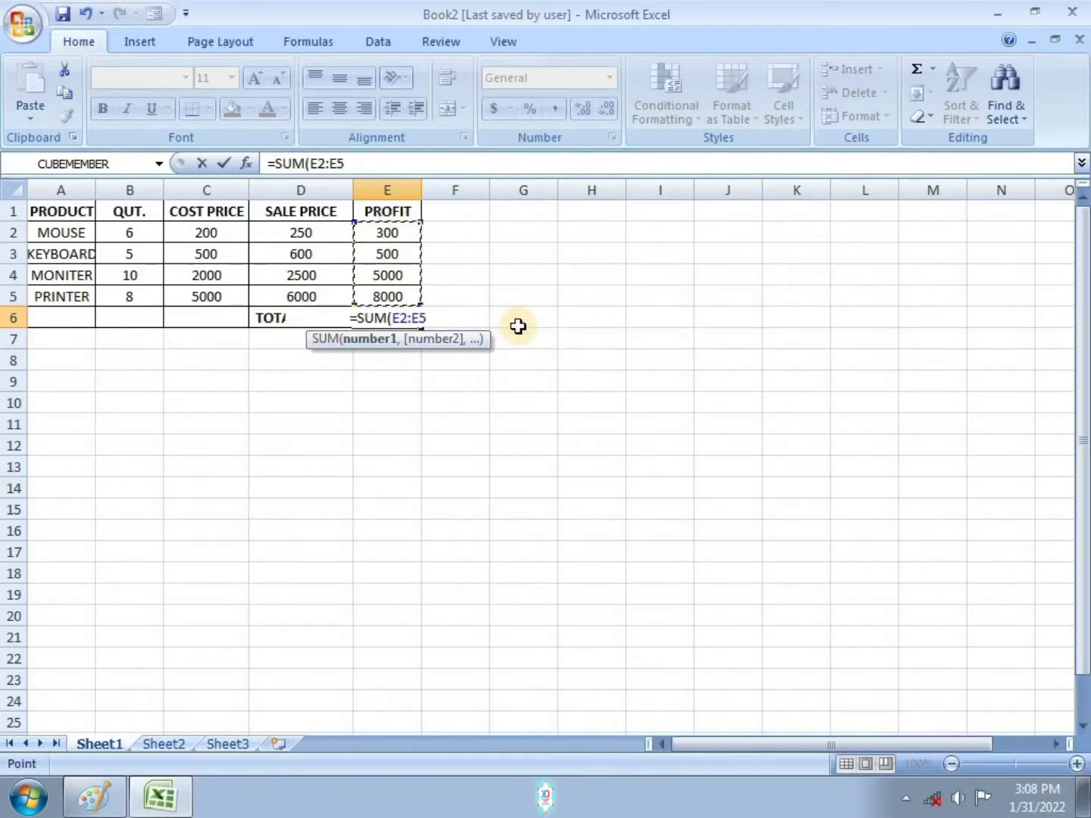
{"action": "key", "text": "Return"}
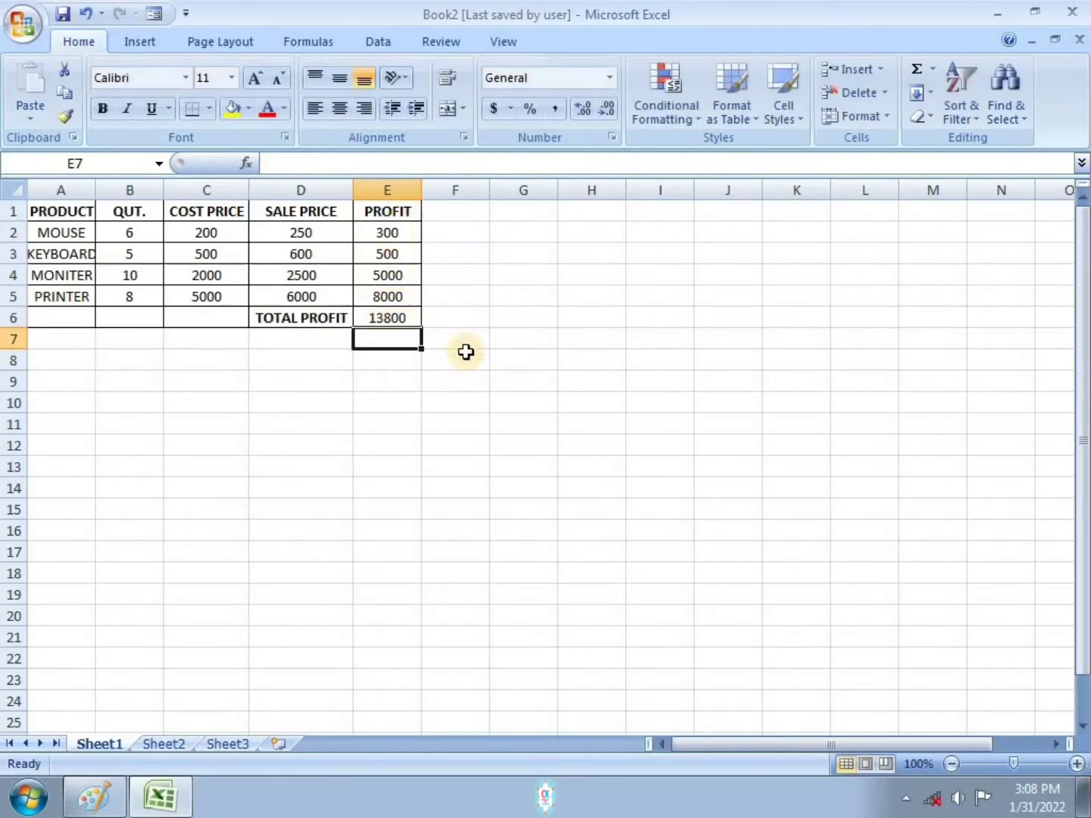
{"action": "left_click", "coordinate": [540, 386]}
Step: Switch to the exercise image in Paint and brush red marks beside exercise 1 and the Total Profits row
{"action": "left_click", "coordinate": [113, 808]}
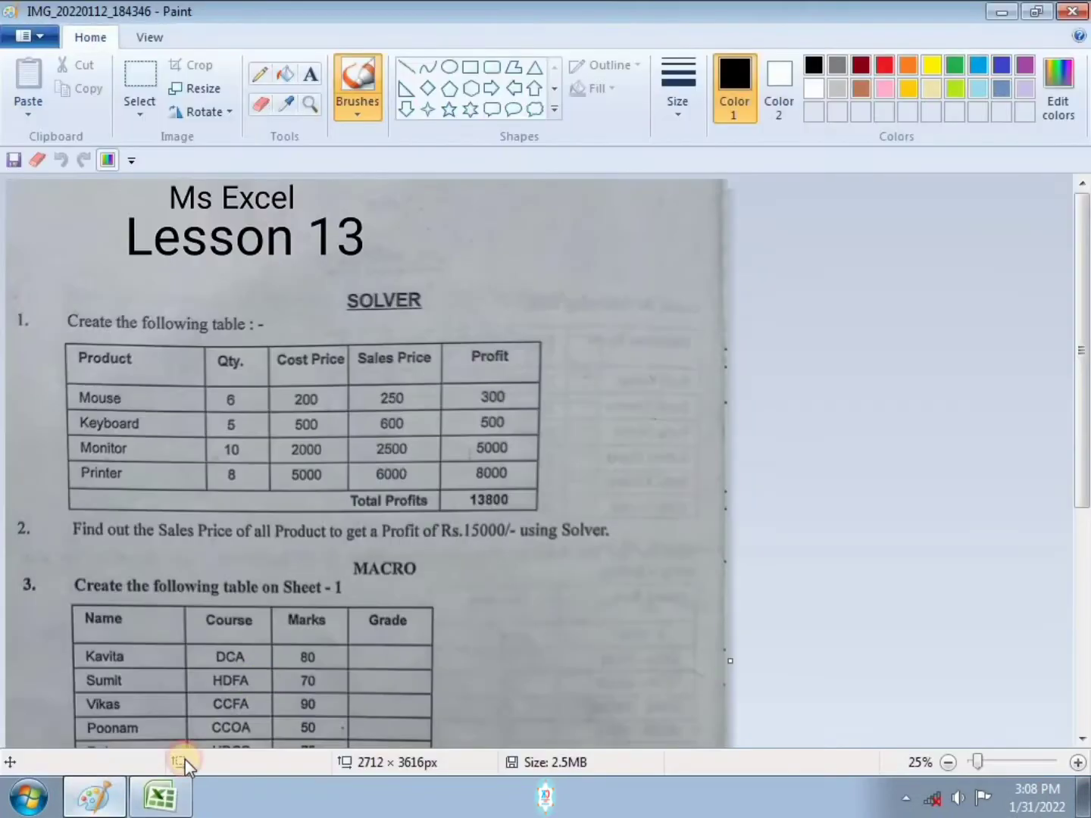
{"action": "left_click_drag", "start_coordinate": [67, 304], "coordinate": [67, 303]}
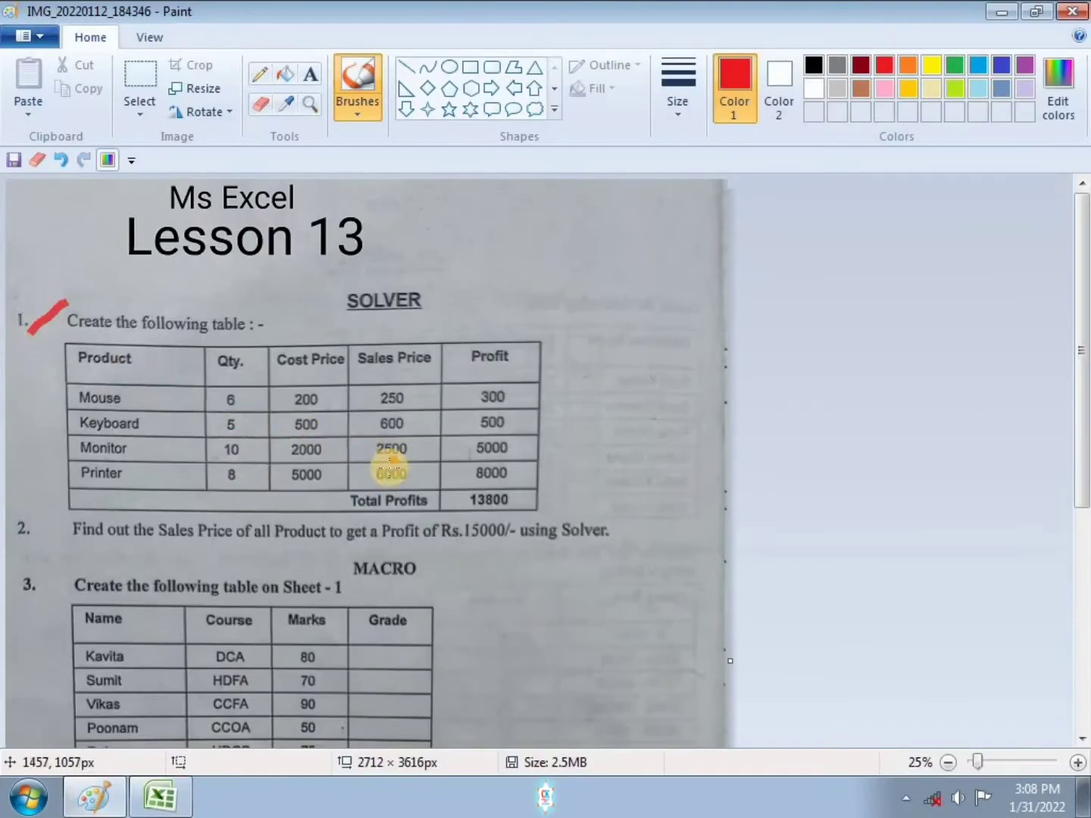
{"action": "left_click_drag", "start_coordinate": [536, 507], "coordinate": [555, 497]}
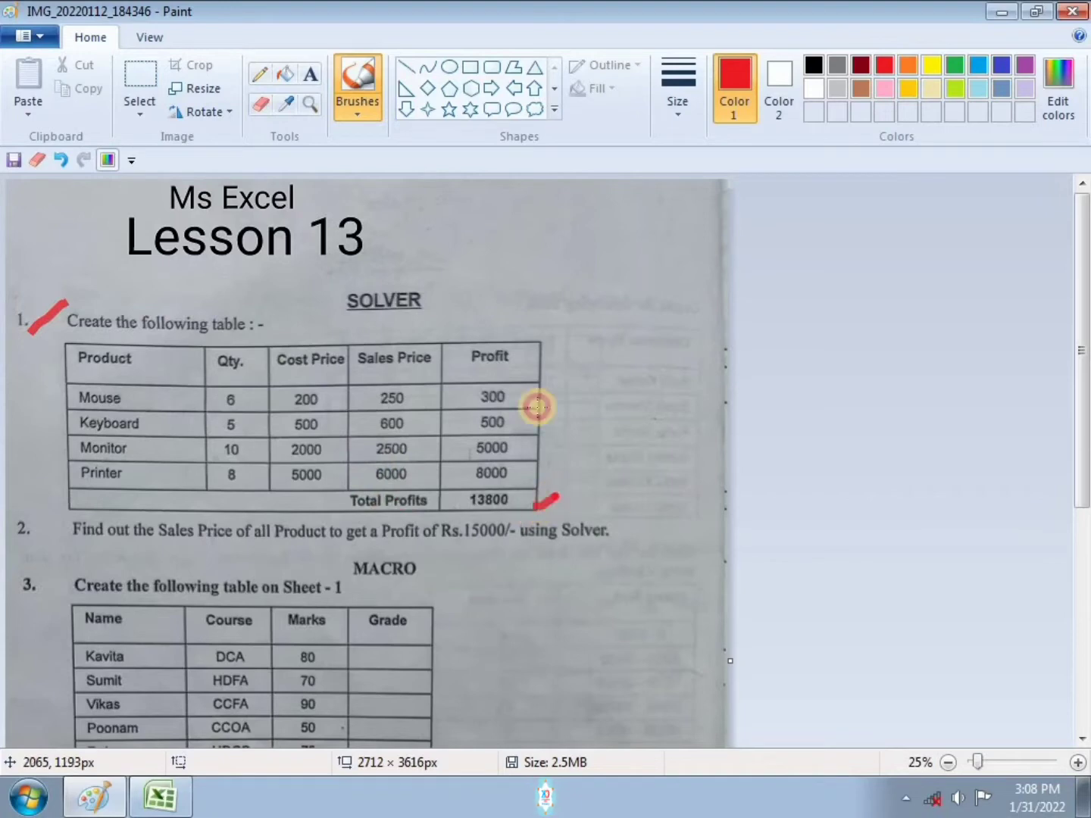
Step: Underline "Profit of" and "Sales Price" in the text of exercise 2 with red brush strokes
{"action": "left_click", "coordinate": [59, 543]}
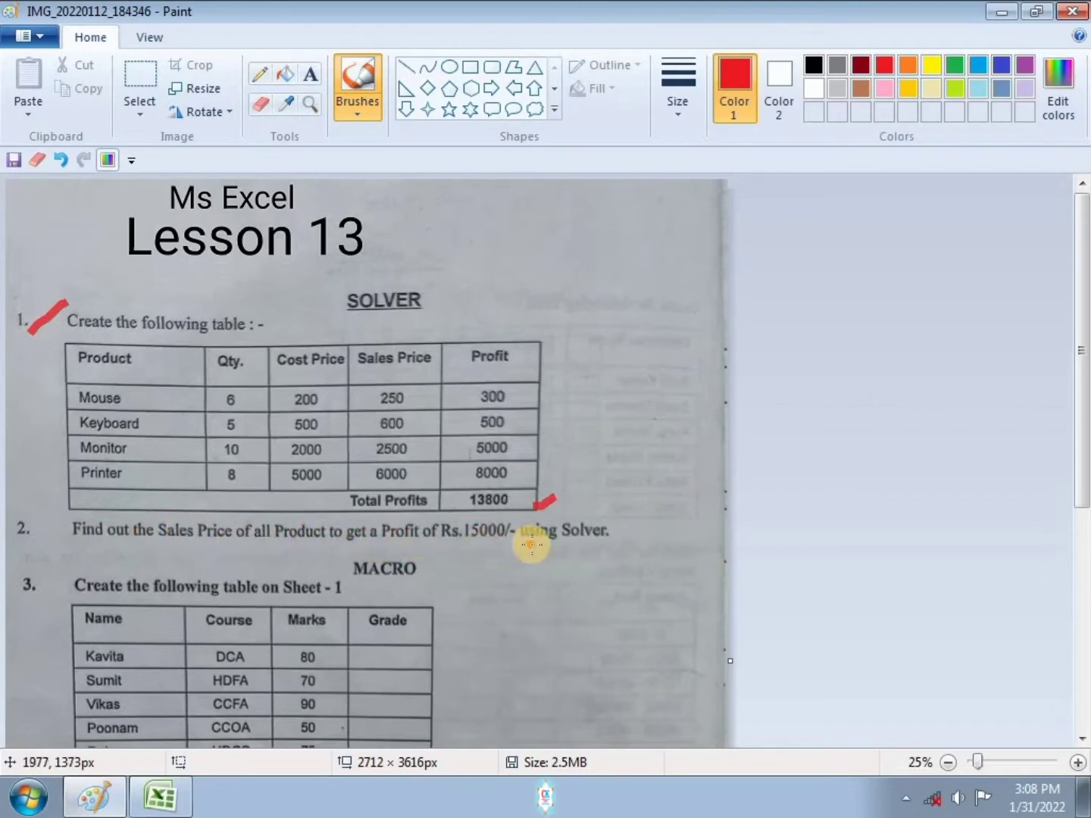
{"action": "left_click", "coordinate": [443, 556]}
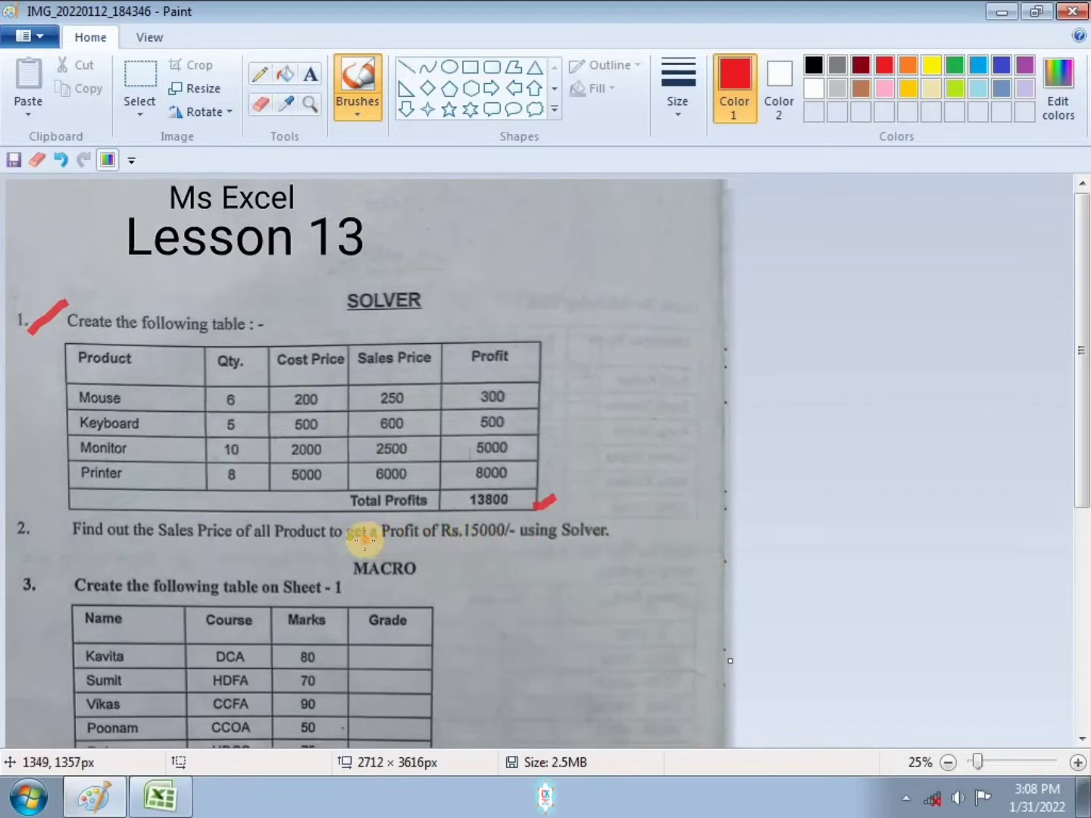
{"action": "left_click_drag", "start_coordinate": [390, 542], "coordinate": [446, 539]}
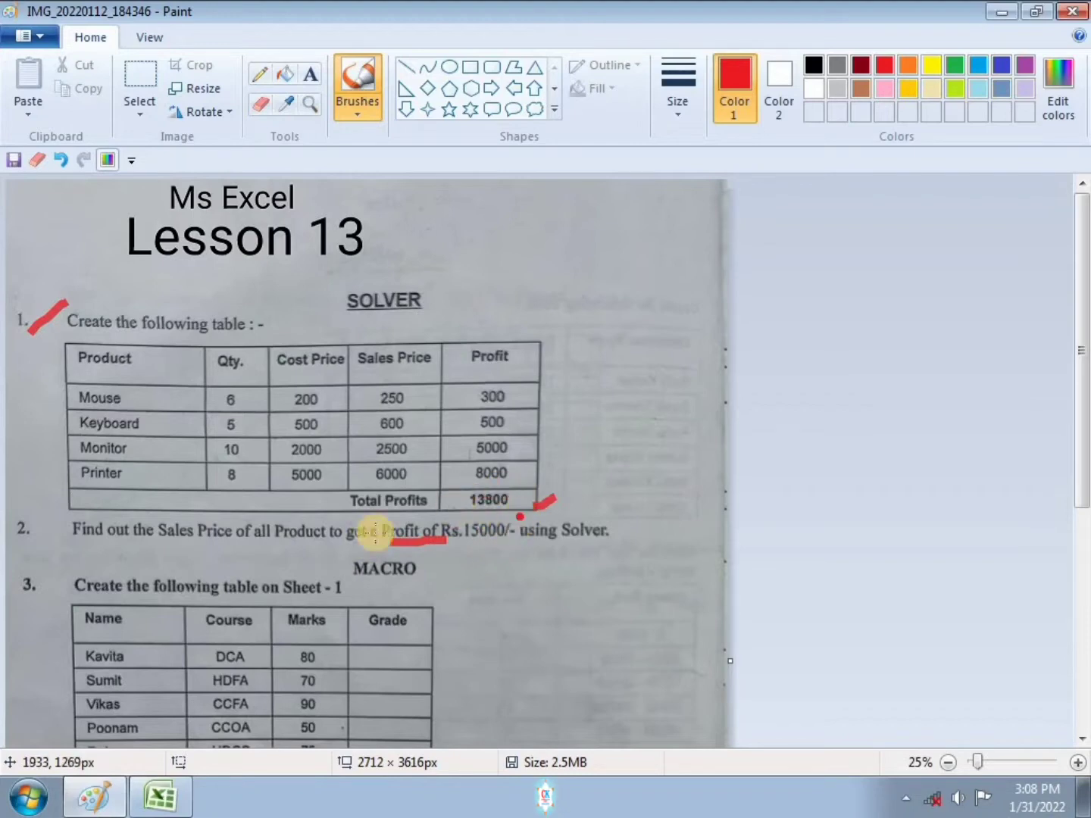
{"action": "left_click_drag", "start_coordinate": [174, 543], "coordinate": [244, 558]}
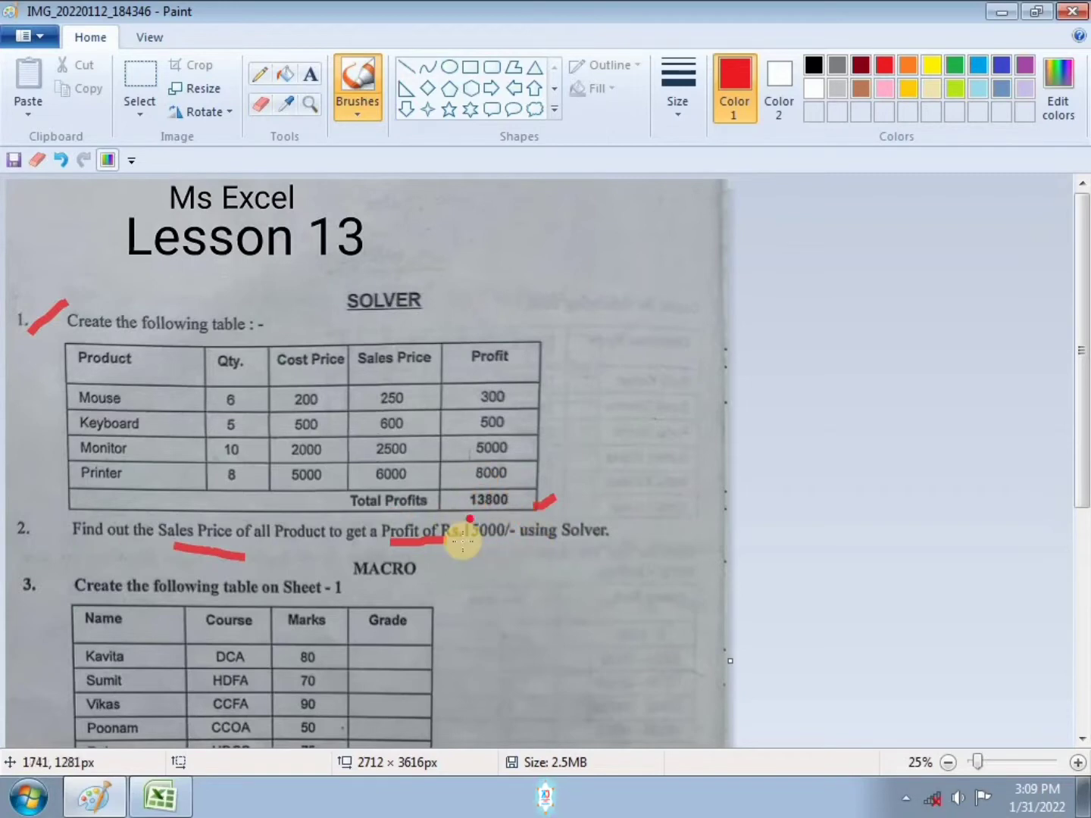
Step: Switch back to the Excel workbook and enlarge the sheet view to 130%
{"action": "left_click", "coordinate": [162, 805]}
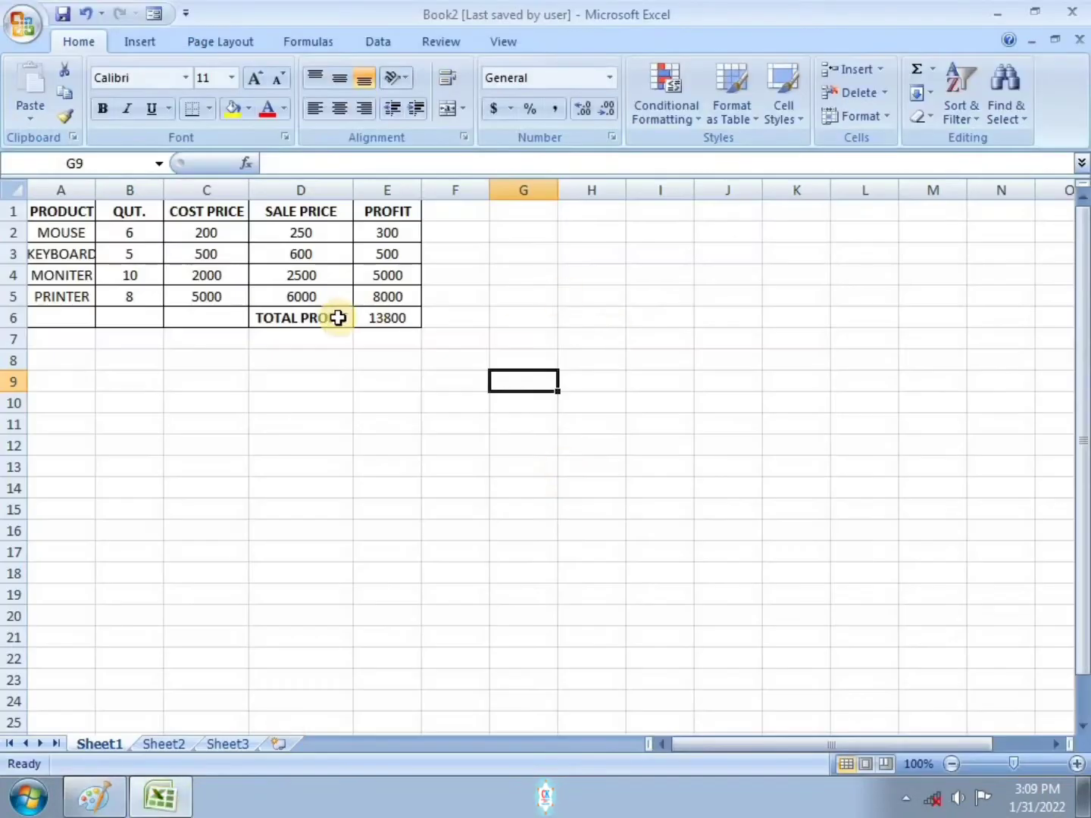
{"action": "left_click", "coordinate": [1077, 765]}
{"action": "left_click", "coordinate": [1077, 765]}
{"action": "left_click", "coordinate": [1076, 764]}
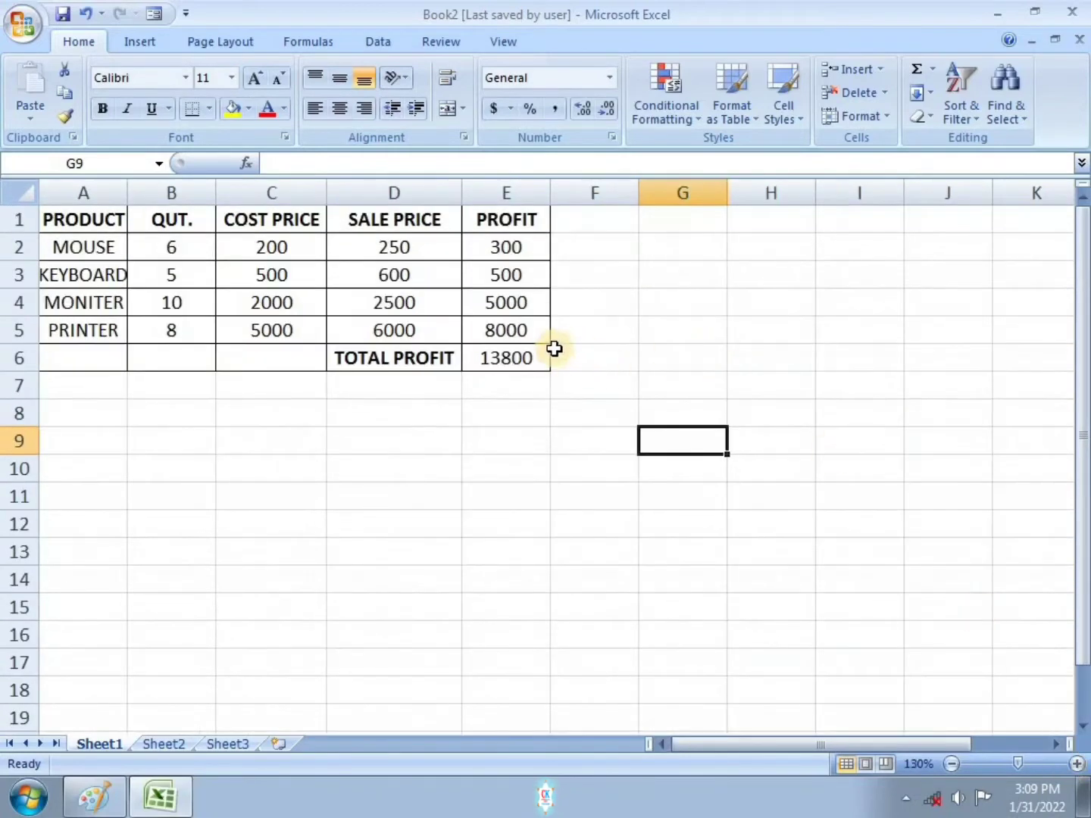
{"action": "left_click", "coordinate": [527, 359]}
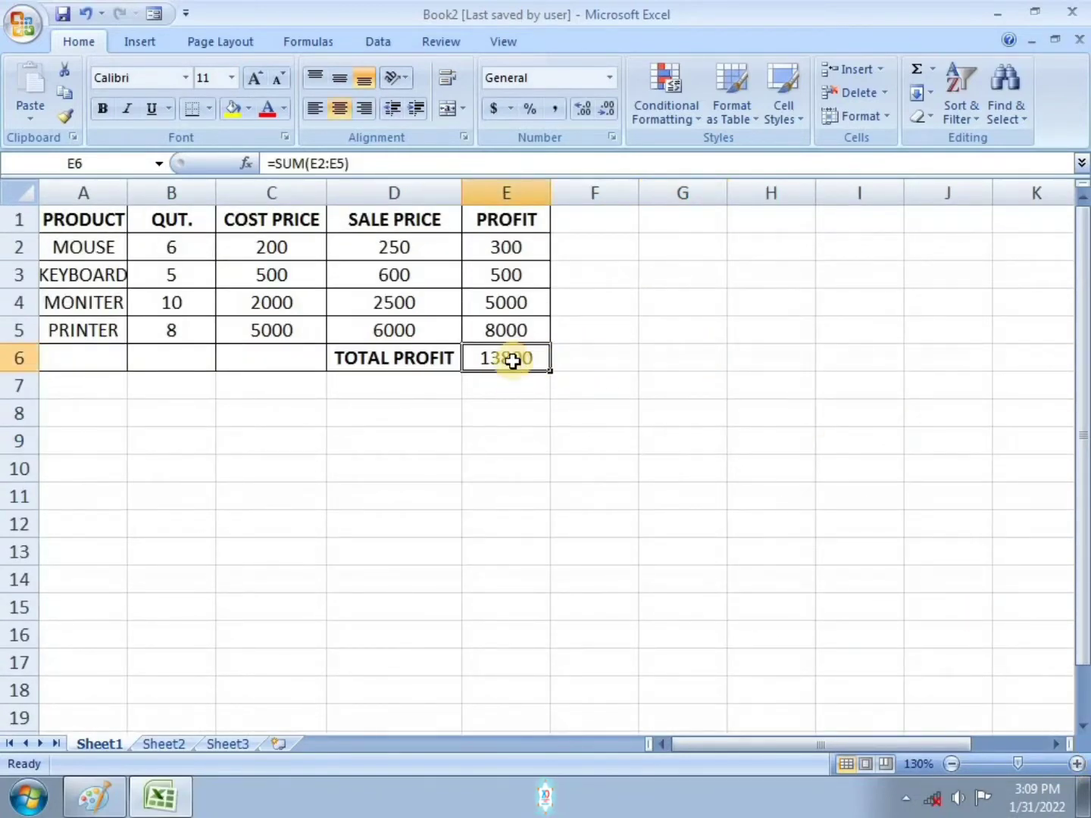
{"action": "left_click", "coordinate": [409, 276]}
{"action": "double_click", "coordinate": [412, 273]}
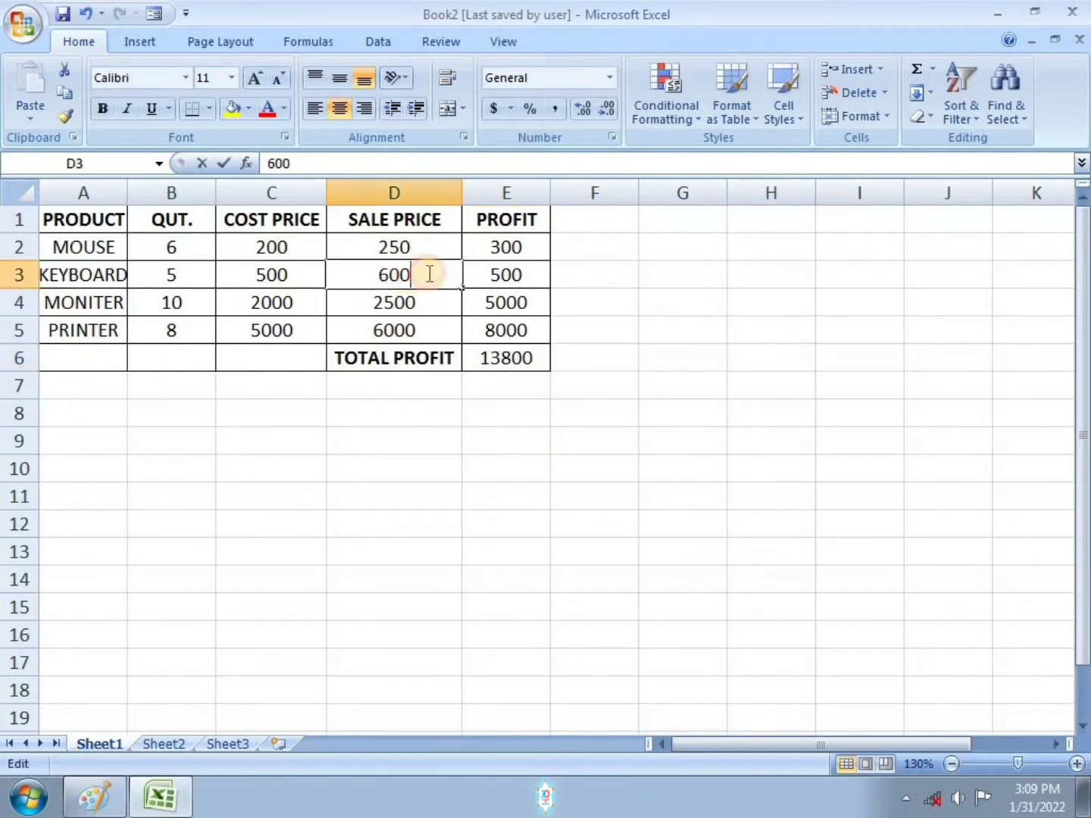
{"action": "left_click", "coordinate": [438, 437]}
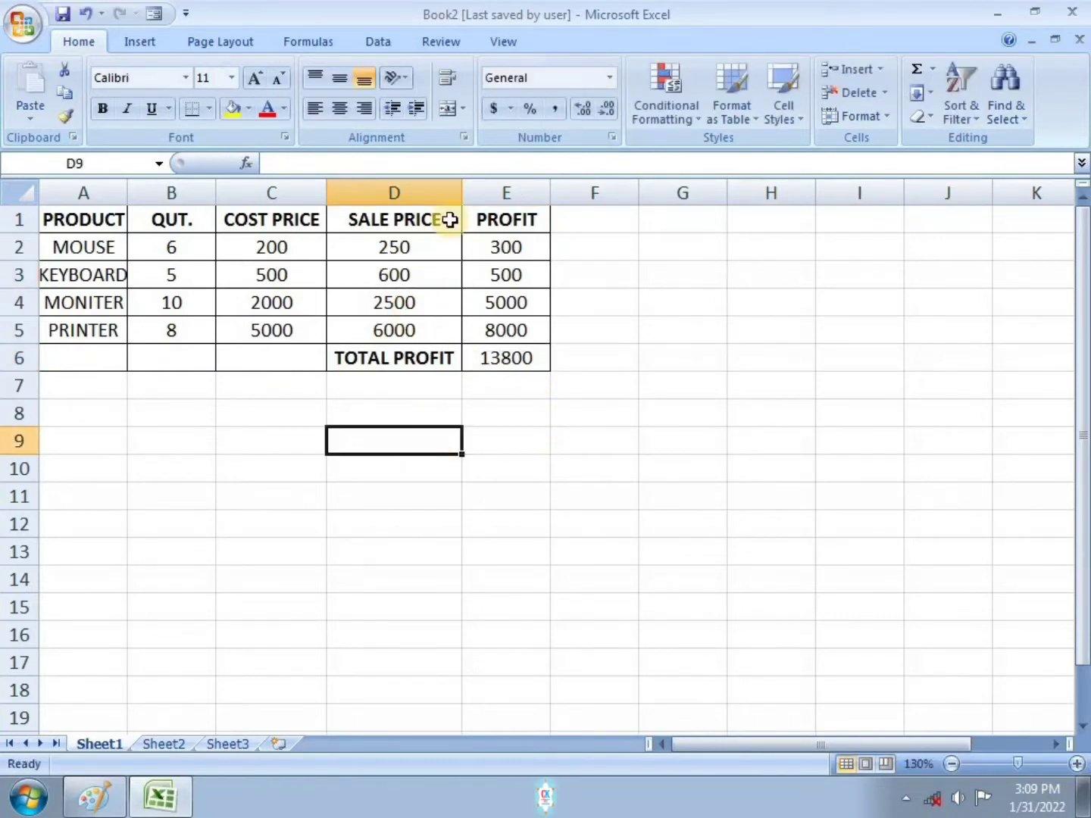
Step: Start a Goal Seek on the total profit cell E6 with a target value of 15000
{"action": "left_click", "coordinate": [506, 357]}
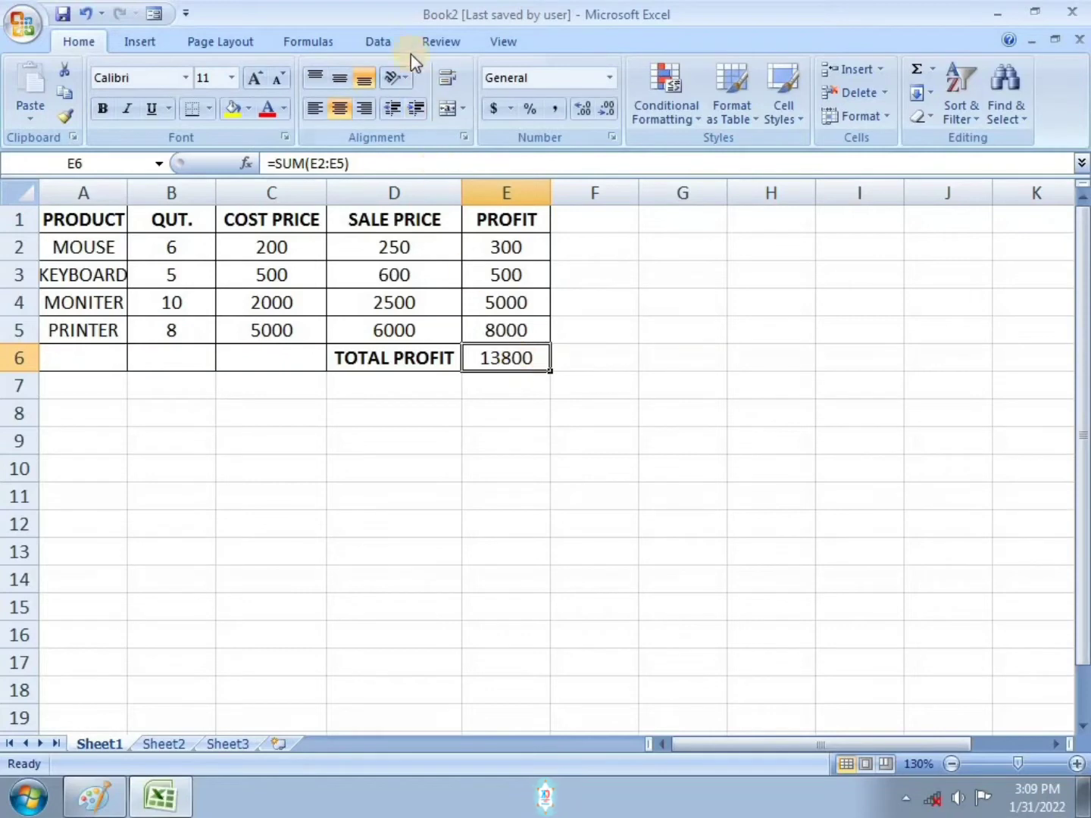
{"action": "left_click", "coordinate": [387, 37]}
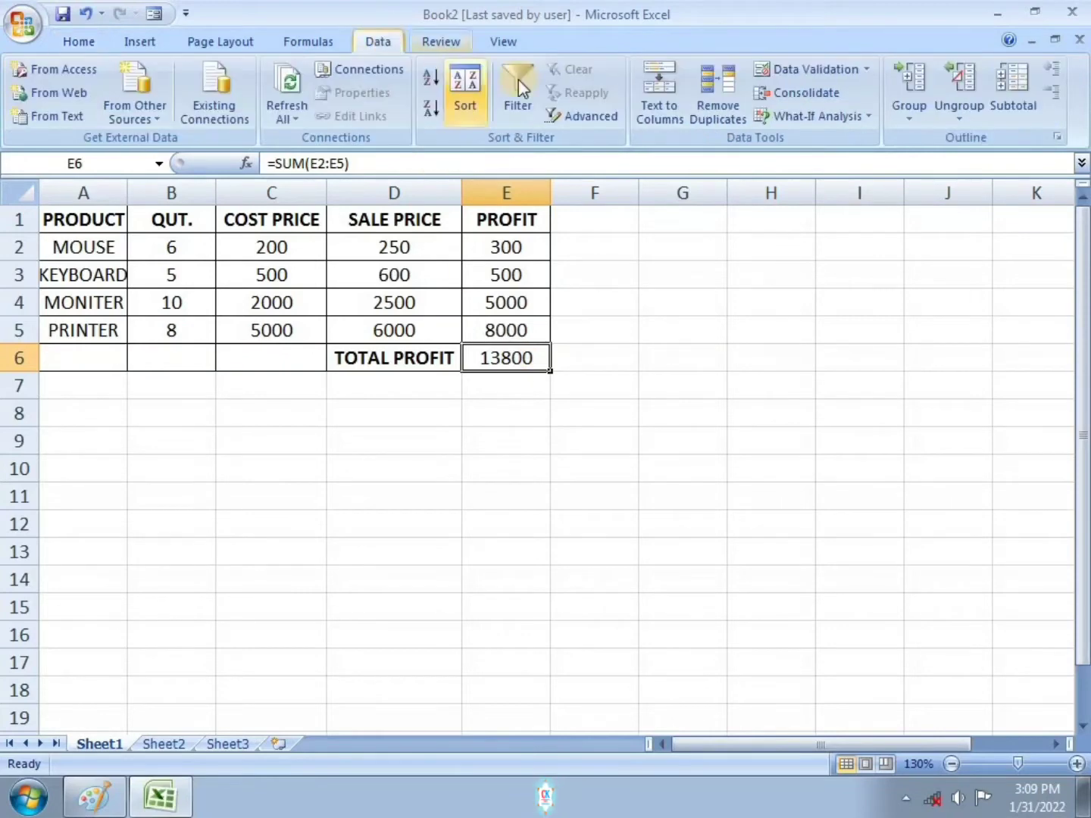
{"action": "left_click", "coordinate": [847, 119]}
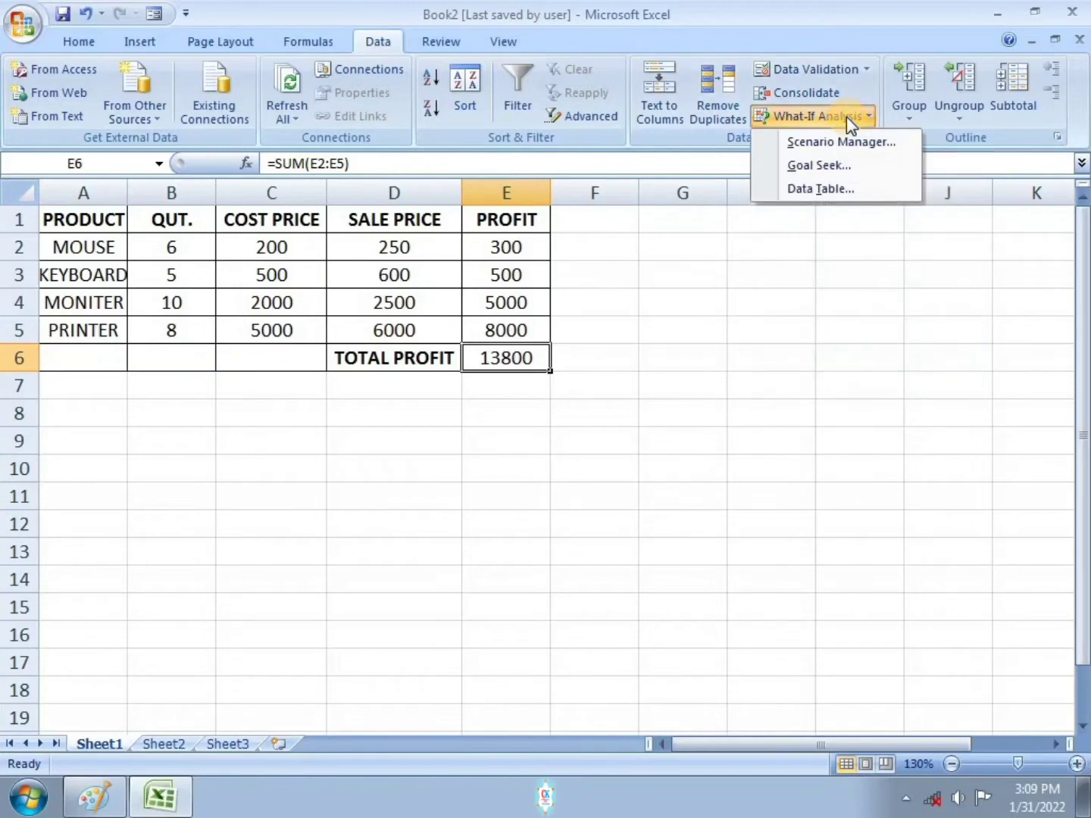
{"action": "left_click", "coordinate": [836, 166]}
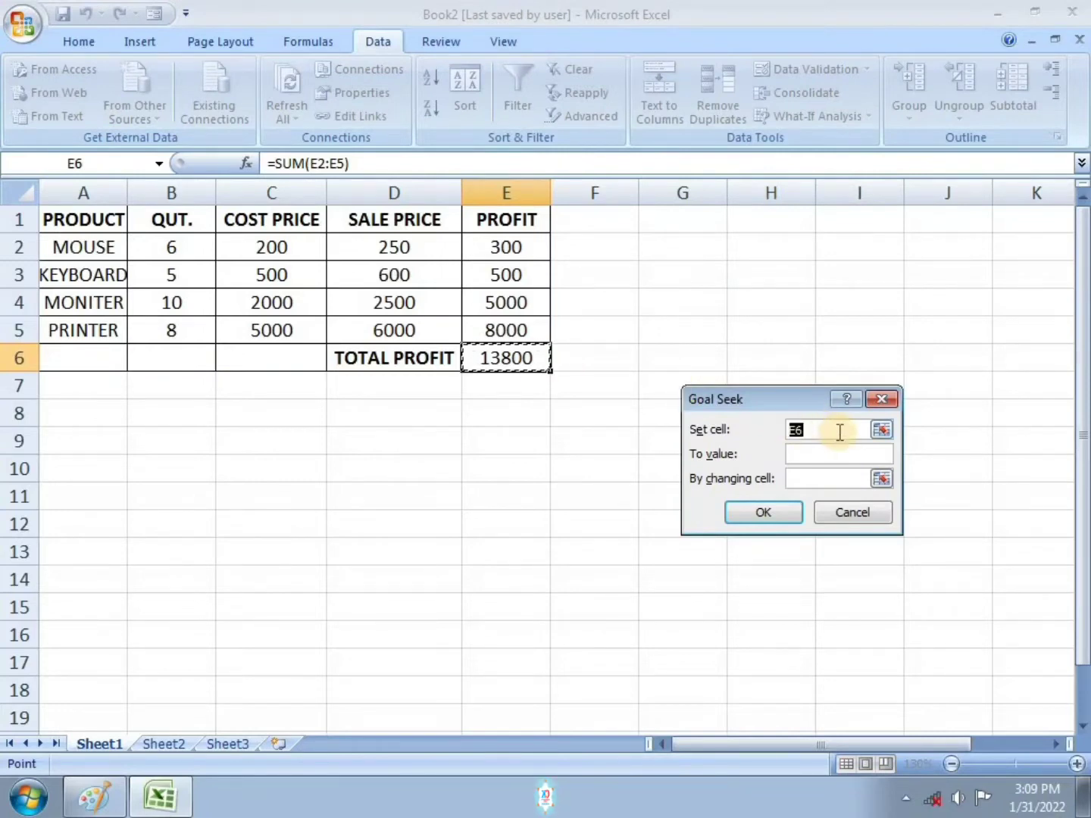
{"action": "left_click", "coordinate": [797, 454]}
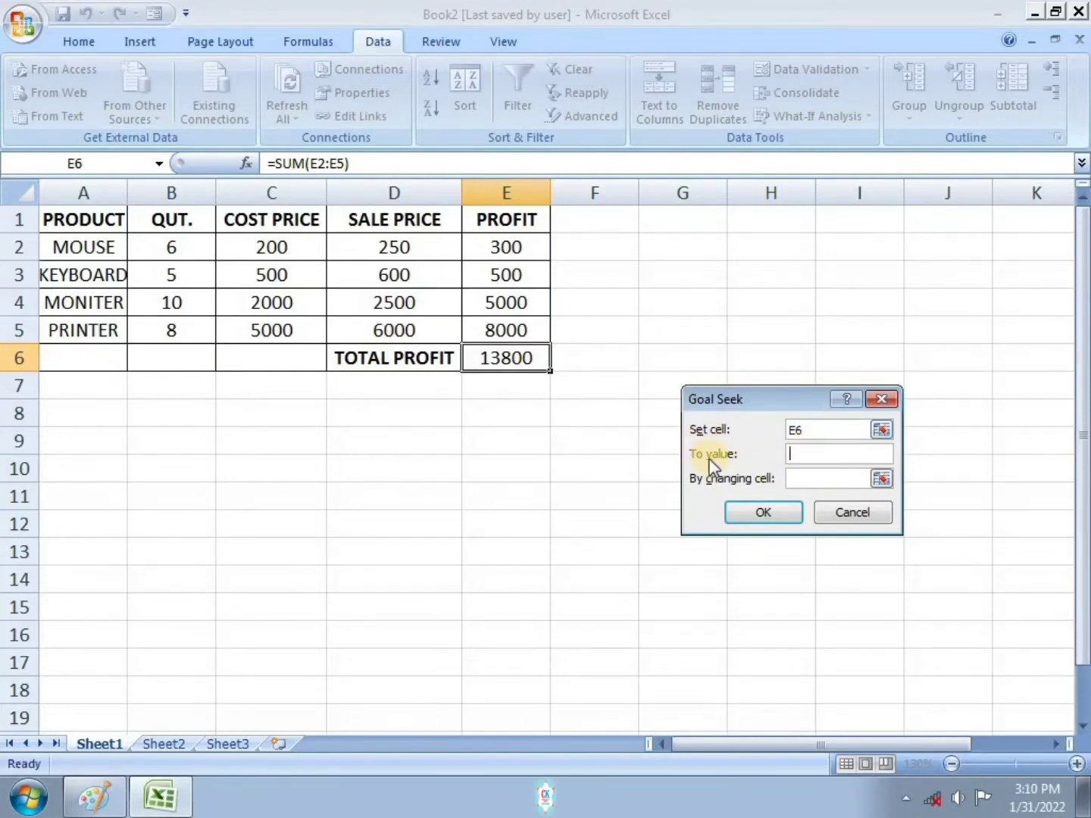
{"action": "type", "text": "1500"}
{"action": "type", "text": "0"}
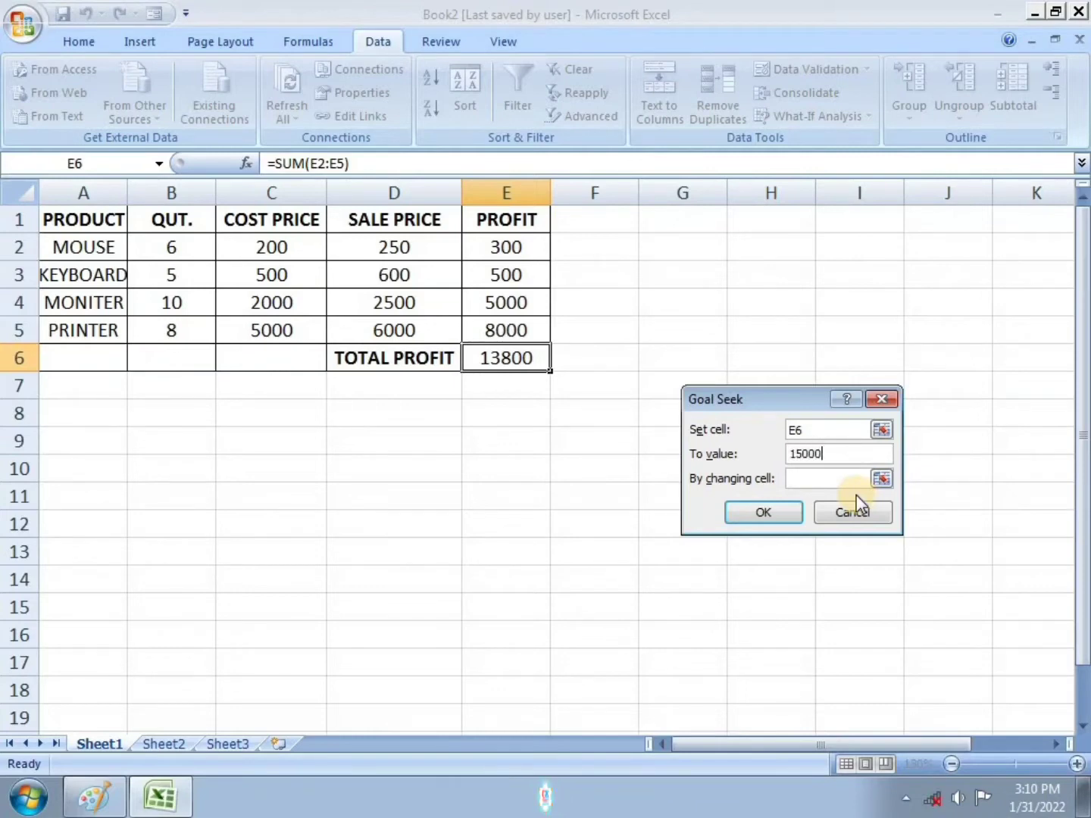
Step: Use the keyboard's sale price cell D3 as the changing cell, run the Goal Seek and accept its solution
{"action": "left_click", "coordinate": [816, 477]}
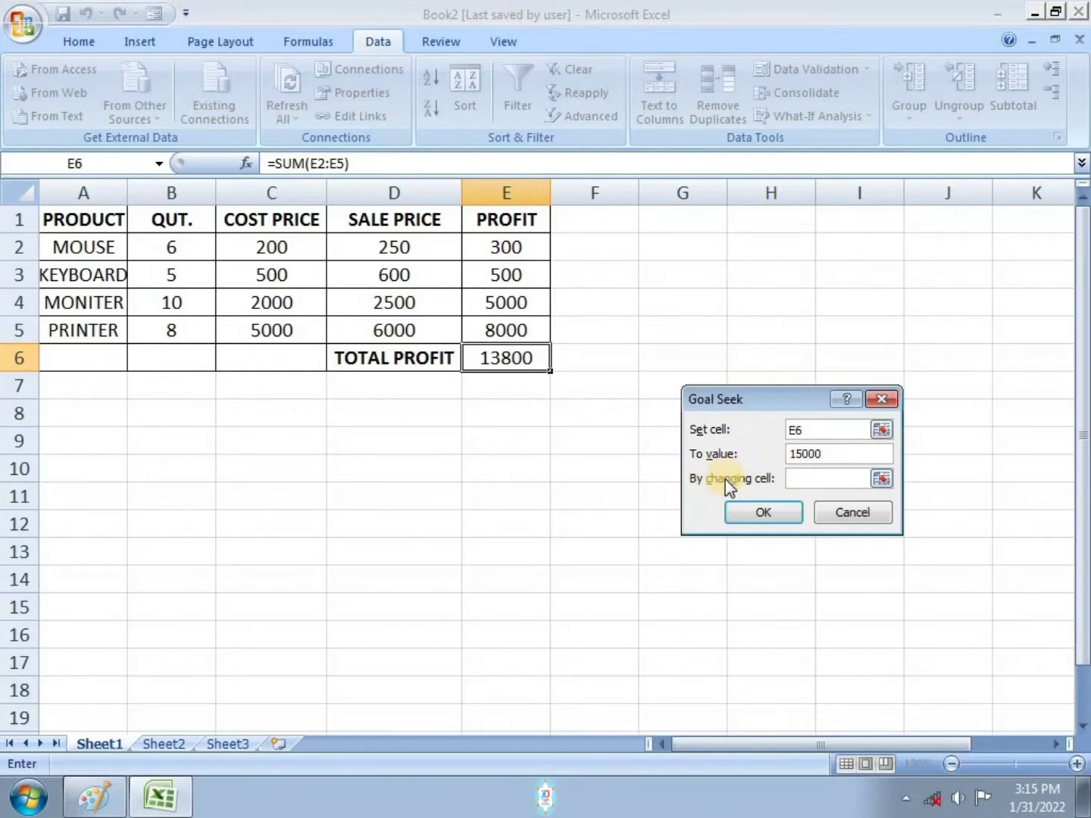
{"action": "left_click_drag", "start_coordinate": [398, 246], "coordinate": [406, 334]}
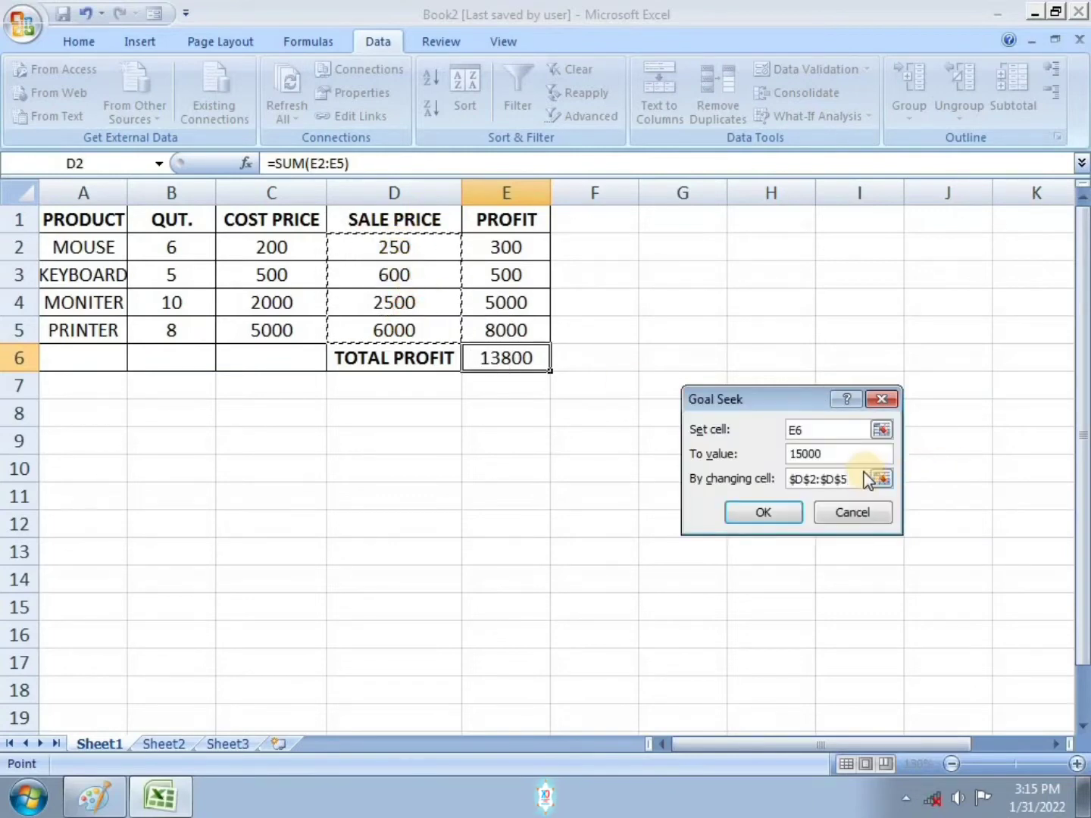
{"action": "key", "text": "BackSpace"}
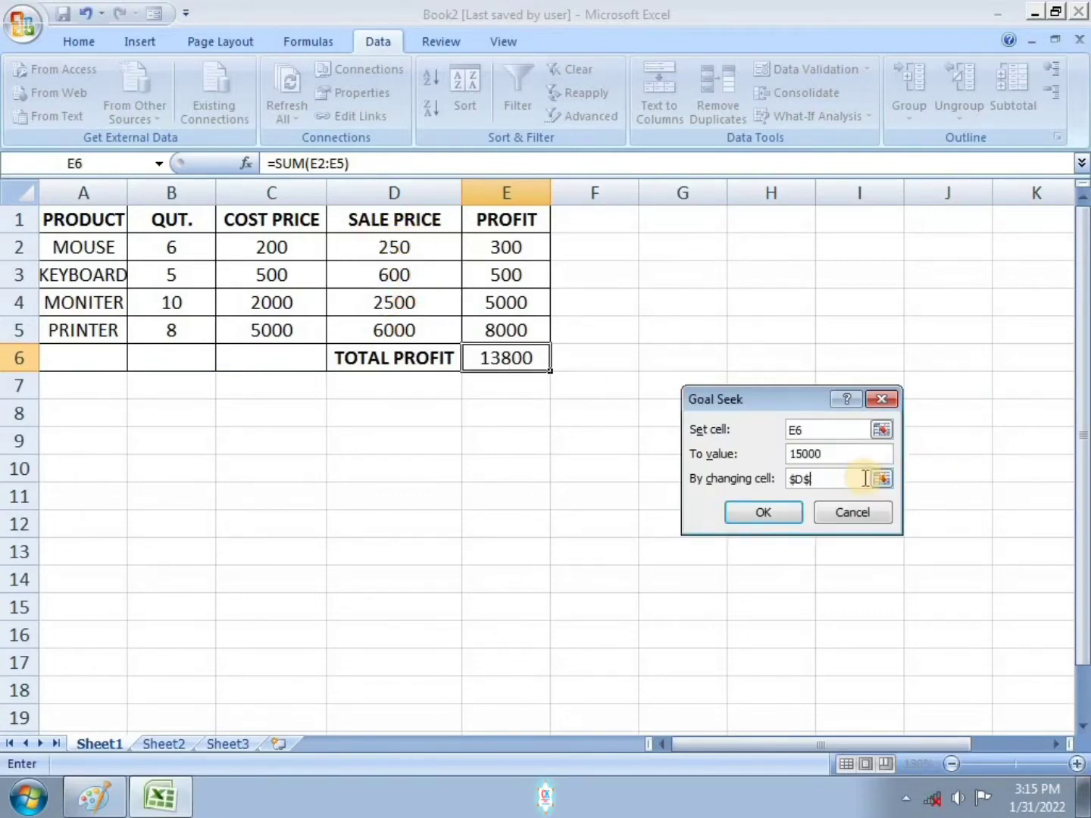
{"action": "left_click", "coordinate": [399, 276]}
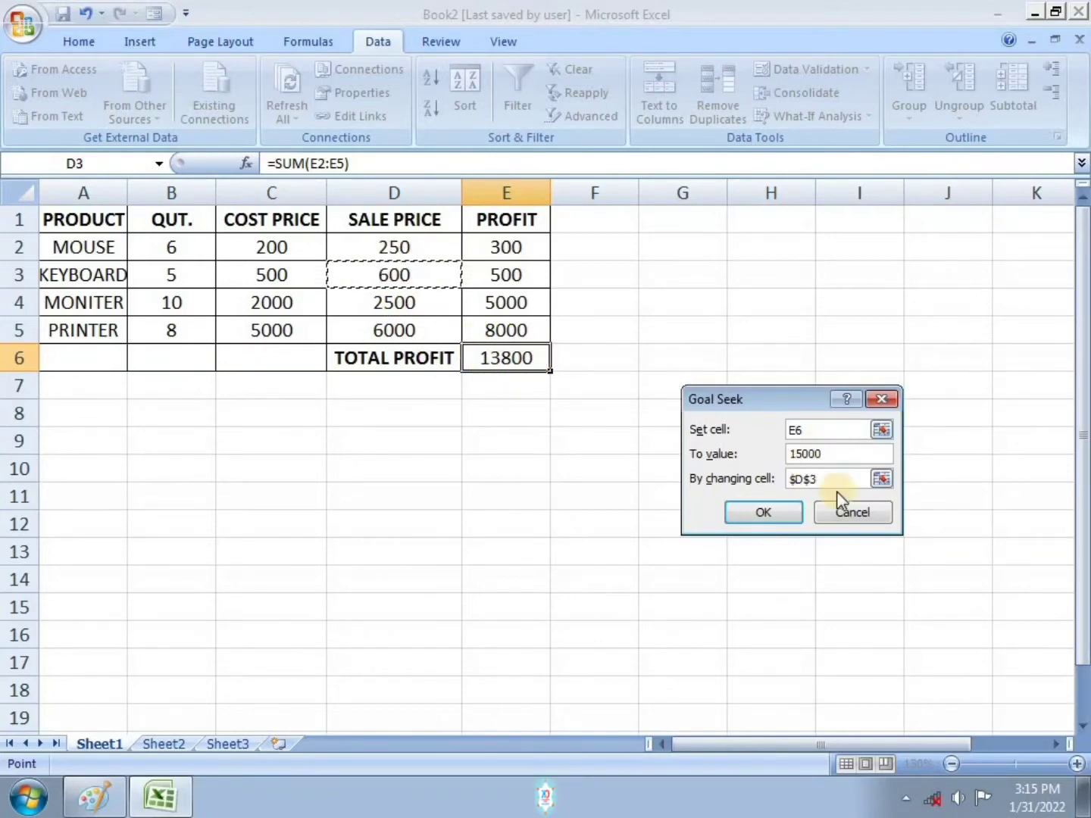
{"action": "left_click", "coordinate": [792, 515]}
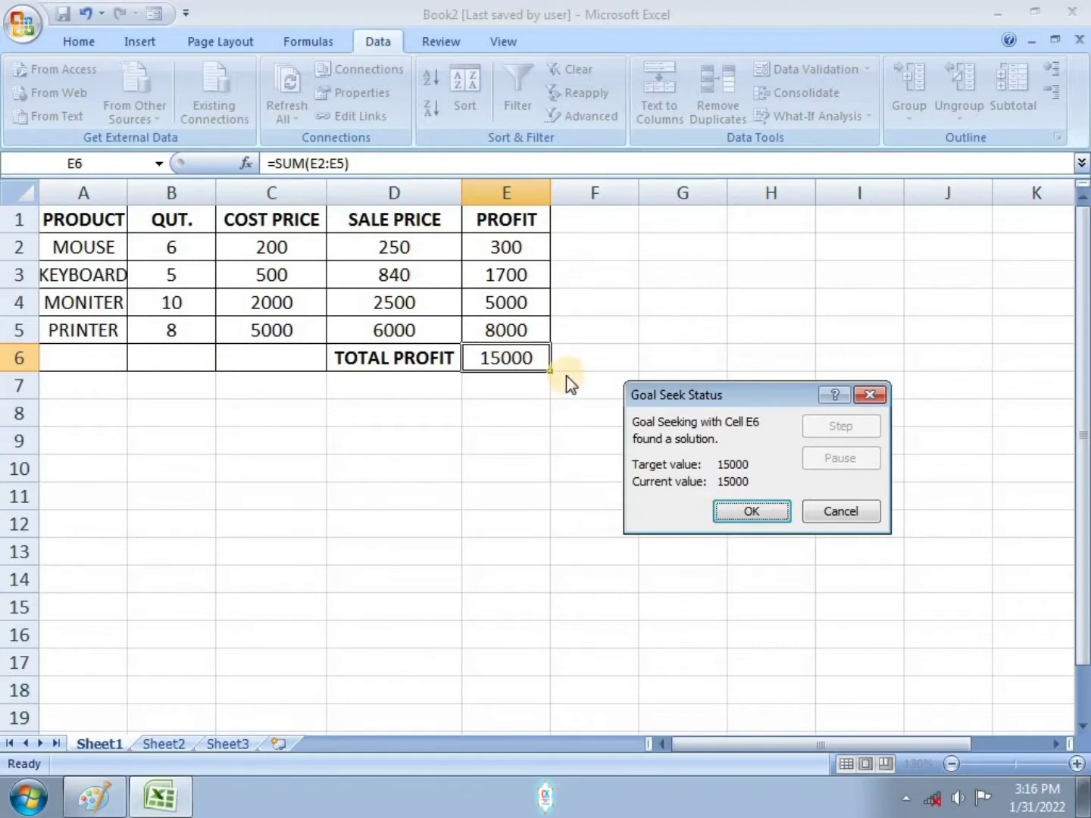
{"action": "left_click", "coordinate": [742, 513]}
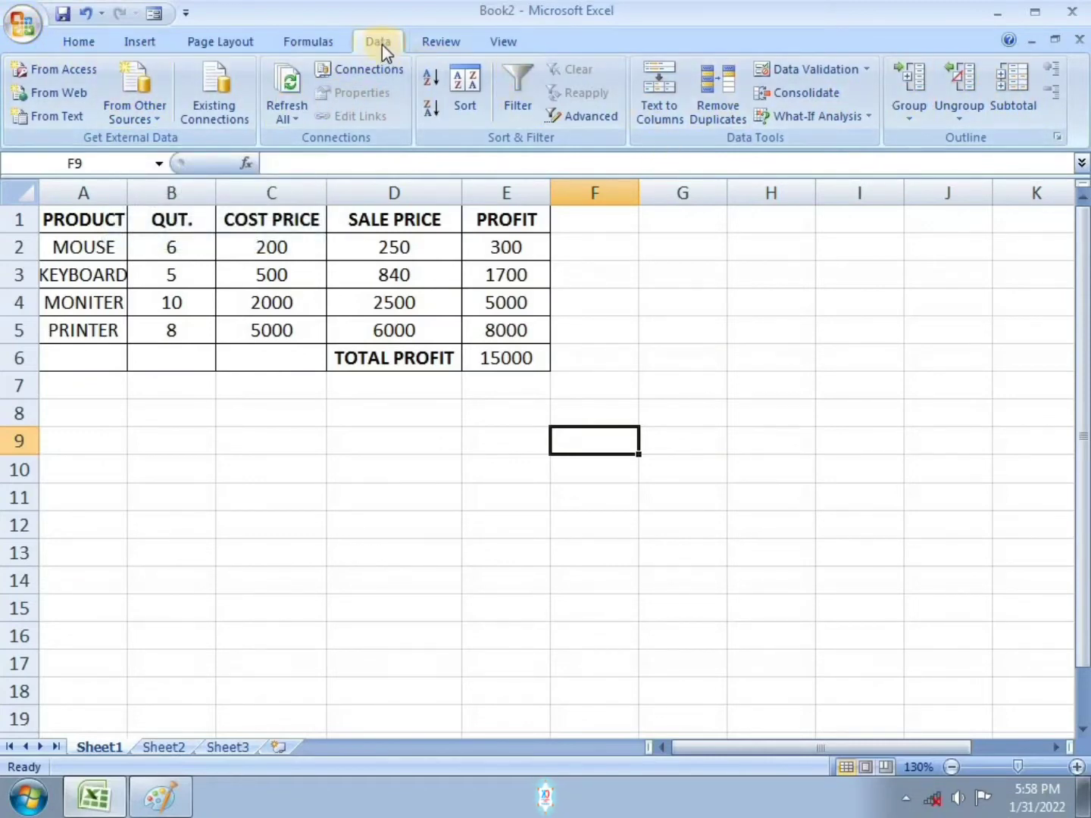
Step: Enable the Solver Add-in in Excel's list of available add-ins and agree to install it
{"action": "left_click", "coordinate": [24, 23]}
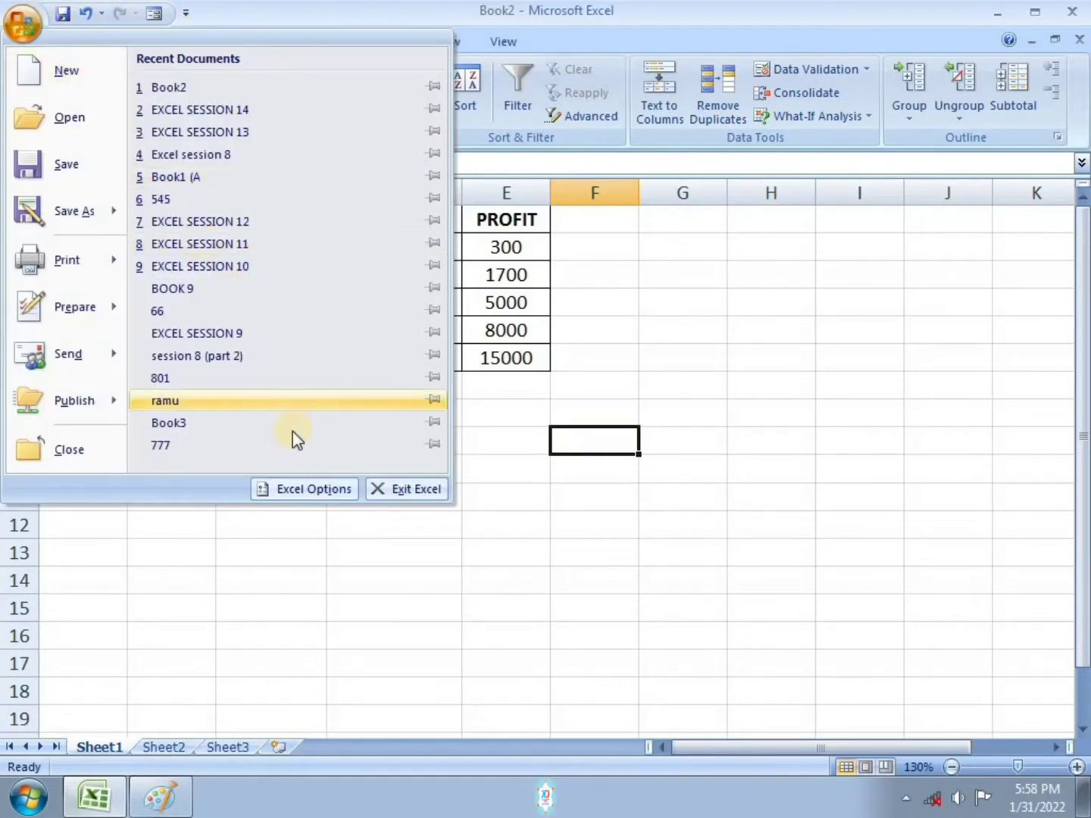
{"action": "left_click", "coordinate": [309, 491]}
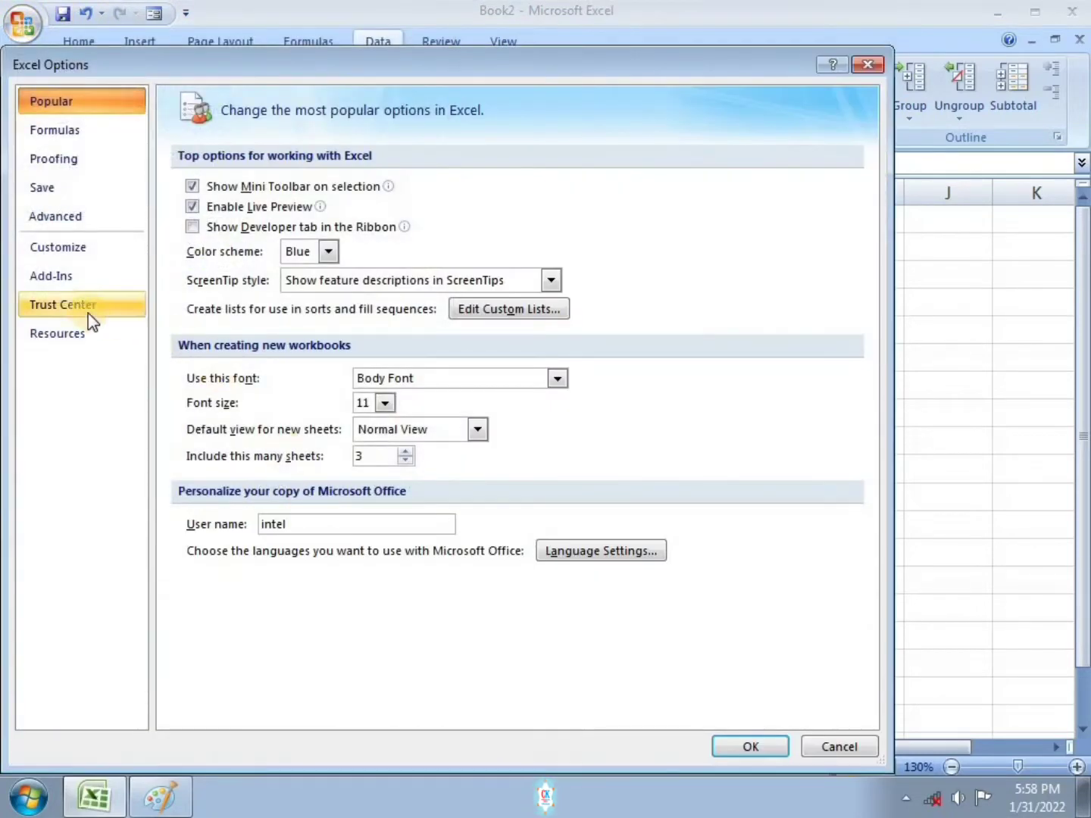
{"action": "left_click", "coordinate": [57, 277]}
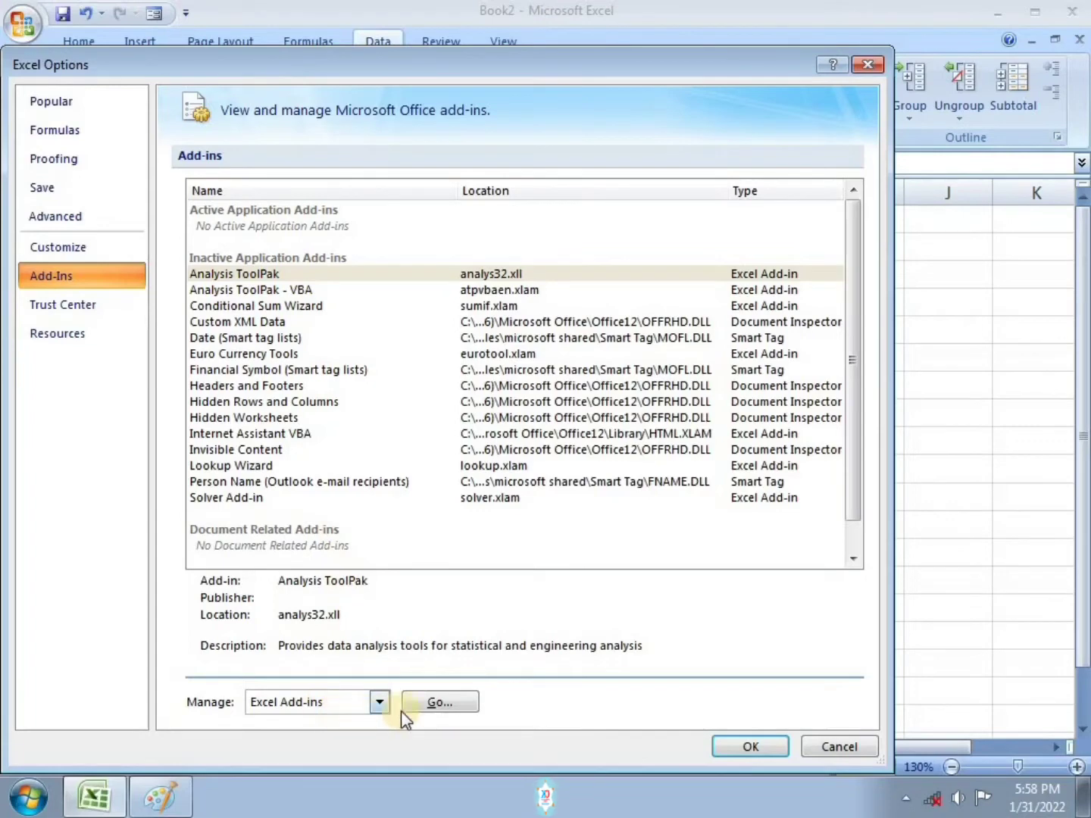
{"action": "left_click", "coordinate": [444, 706]}
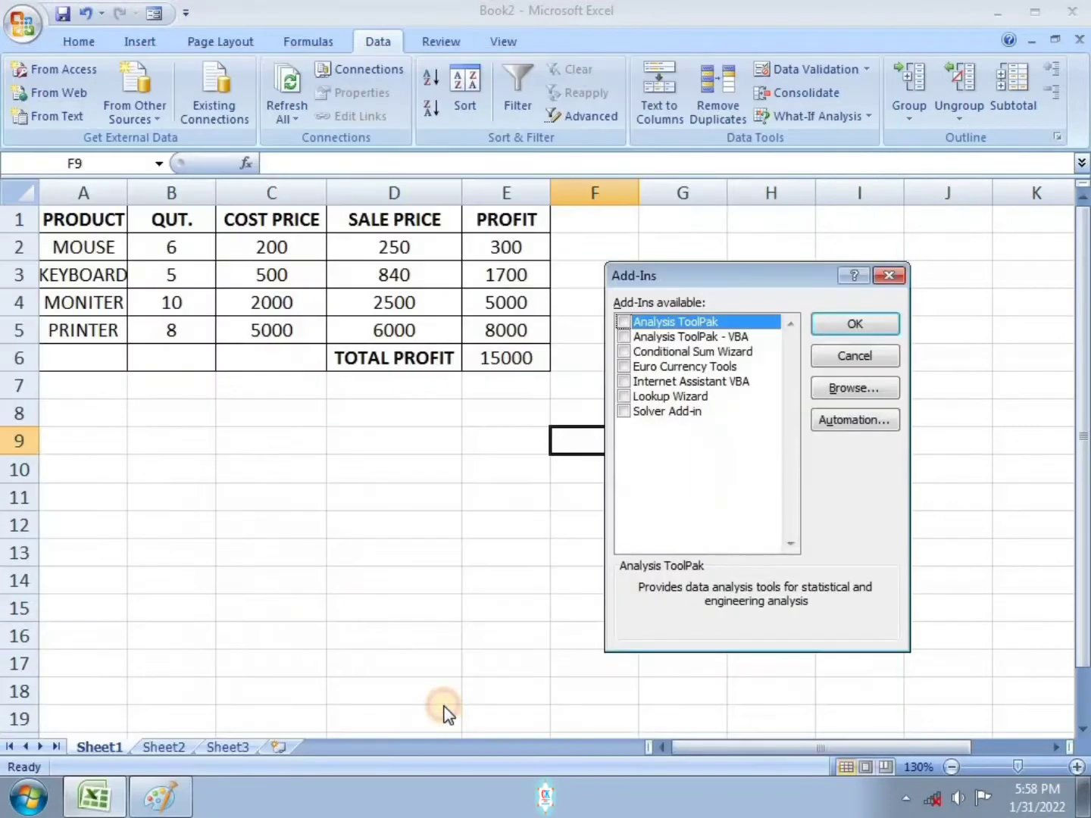
{"action": "left_click", "coordinate": [623, 413]}
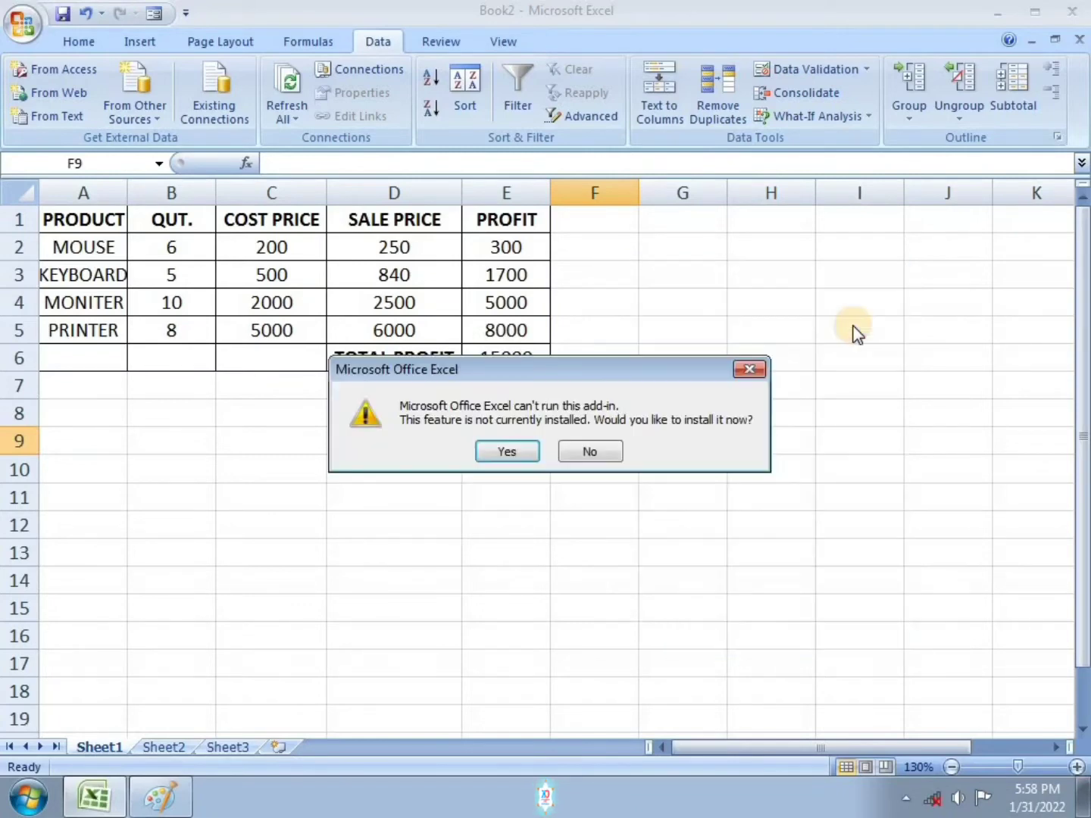
{"action": "left_click", "coordinate": [509, 452]}
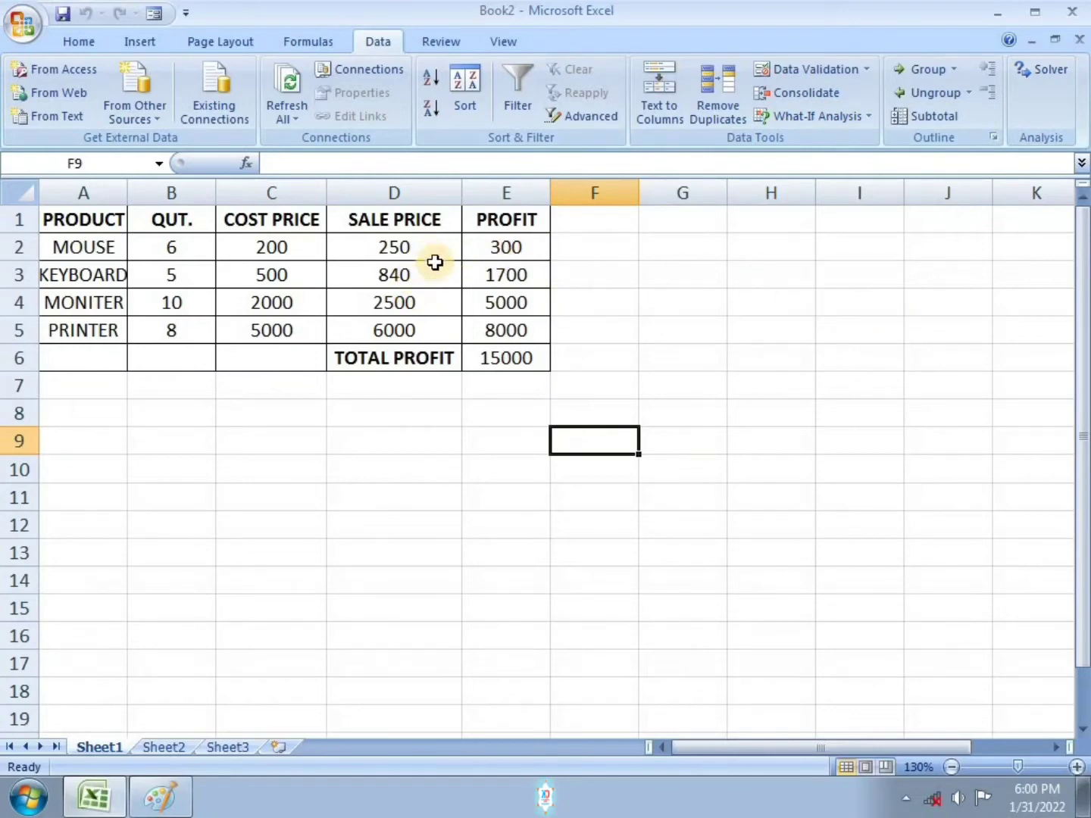
Step: Start Solver on the total profit cell E6 with a target value of 15000 and the sale prices D2:D5 as changing cells
{"action": "left_click", "coordinate": [519, 365]}
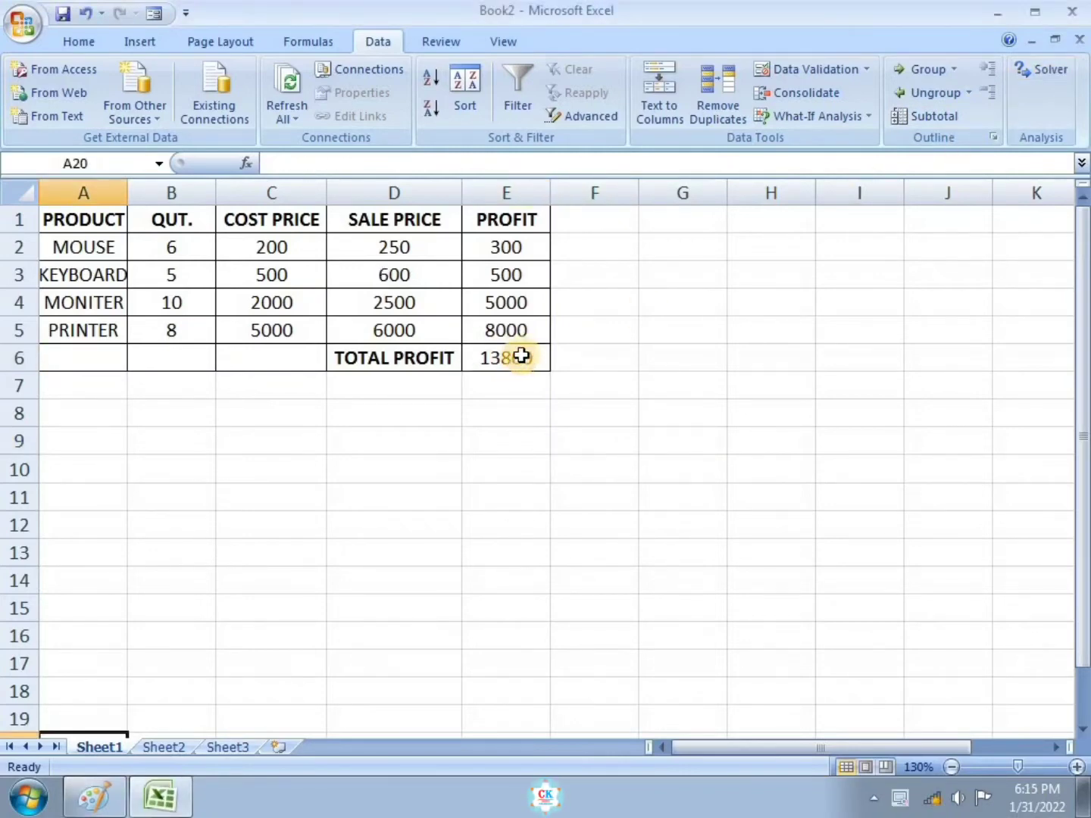
{"action": "left_click", "coordinate": [519, 357]}
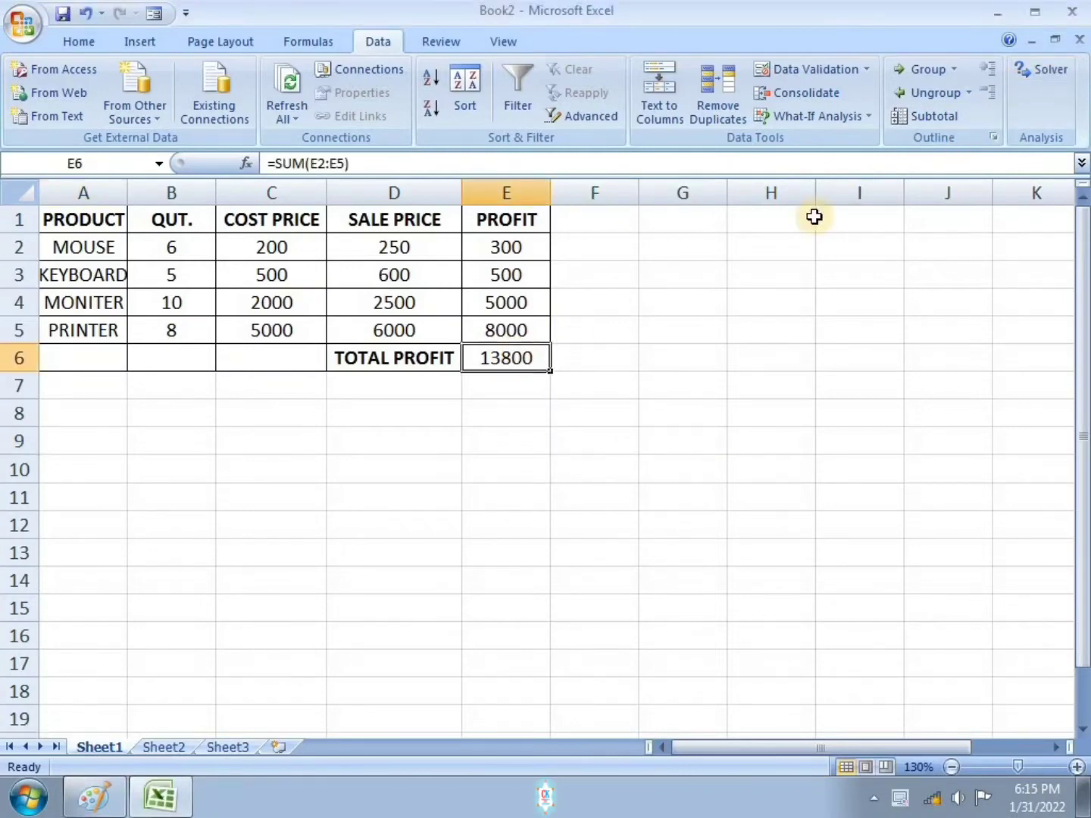
{"action": "left_click", "coordinate": [1048, 72]}
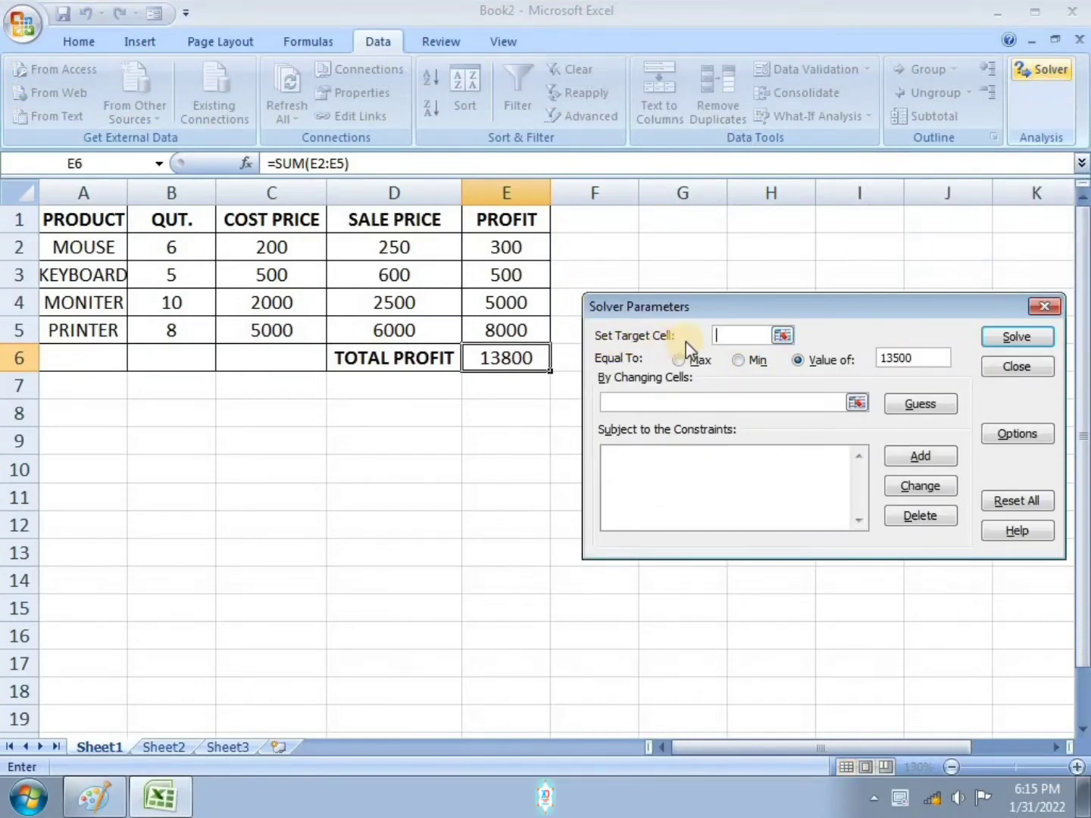
{"action": "left_click", "coordinate": [515, 359]}
{"action": "left_click", "coordinate": [917, 358]}
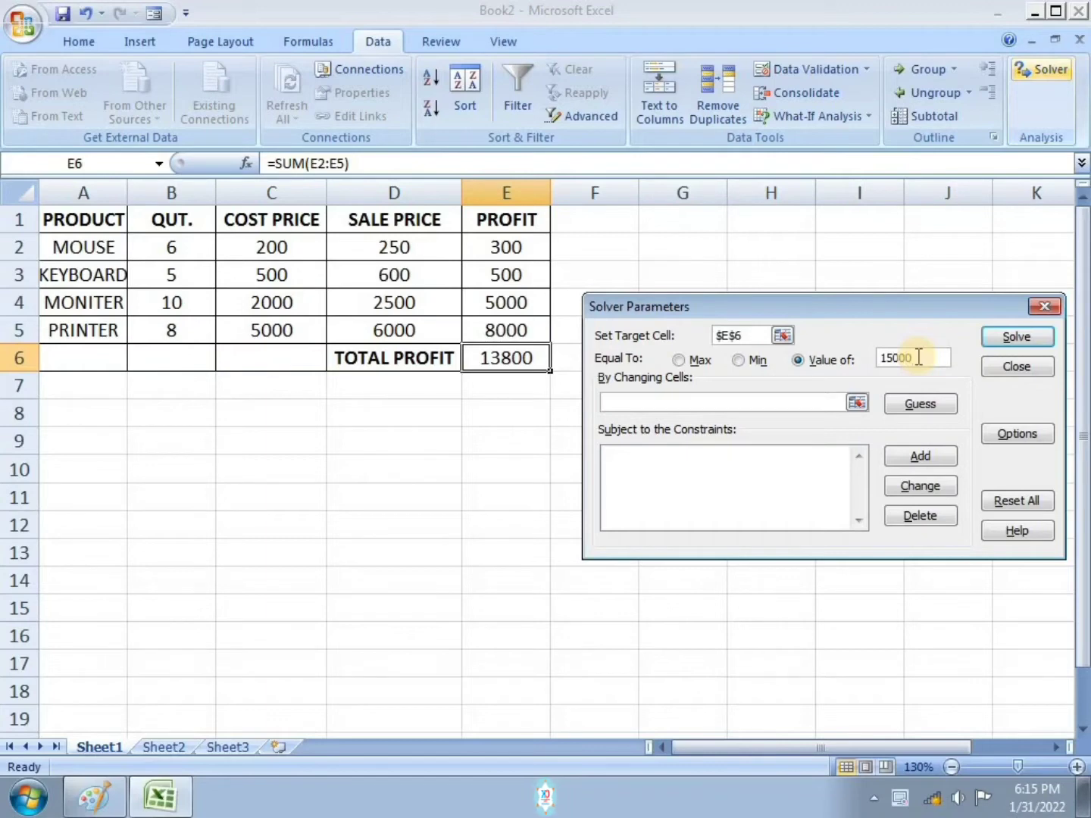
{"action": "left_click", "coordinate": [741, 402]}
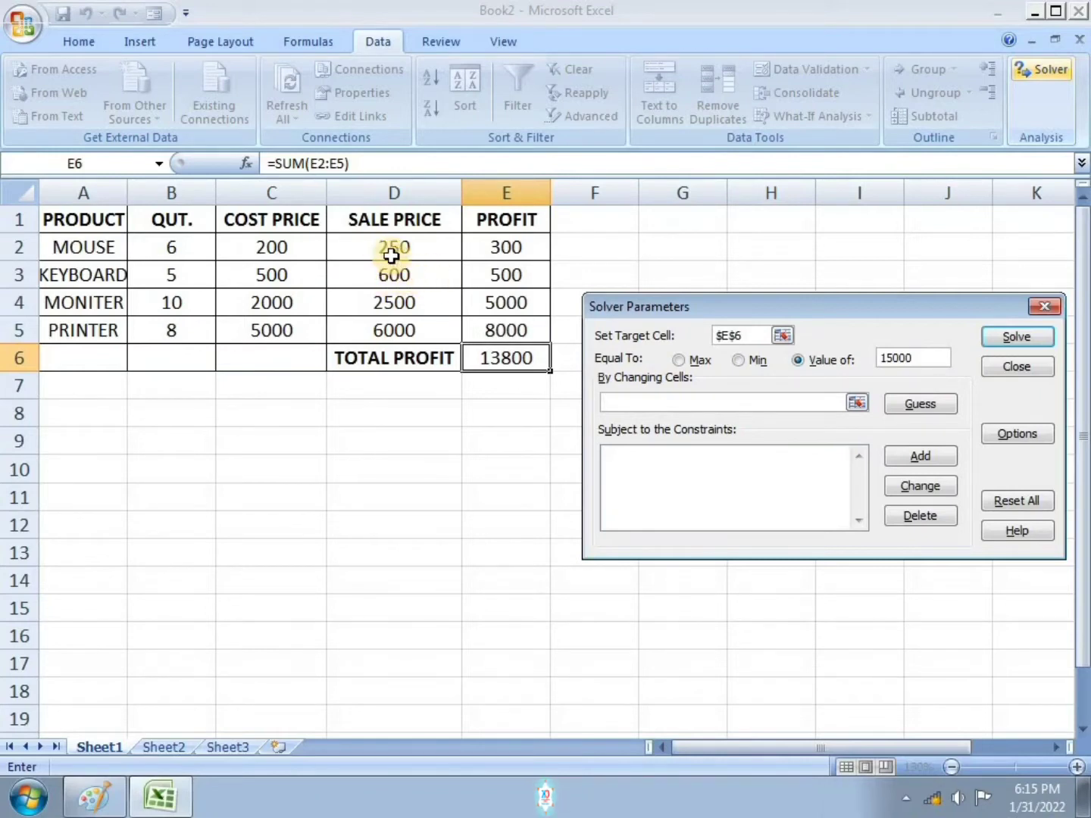
{"action": "left_click_drag", "start_coordinate": [389, 250], "coordinate": [397, 319]}
{"action": "left_click", "coordinate": [667, 402]}
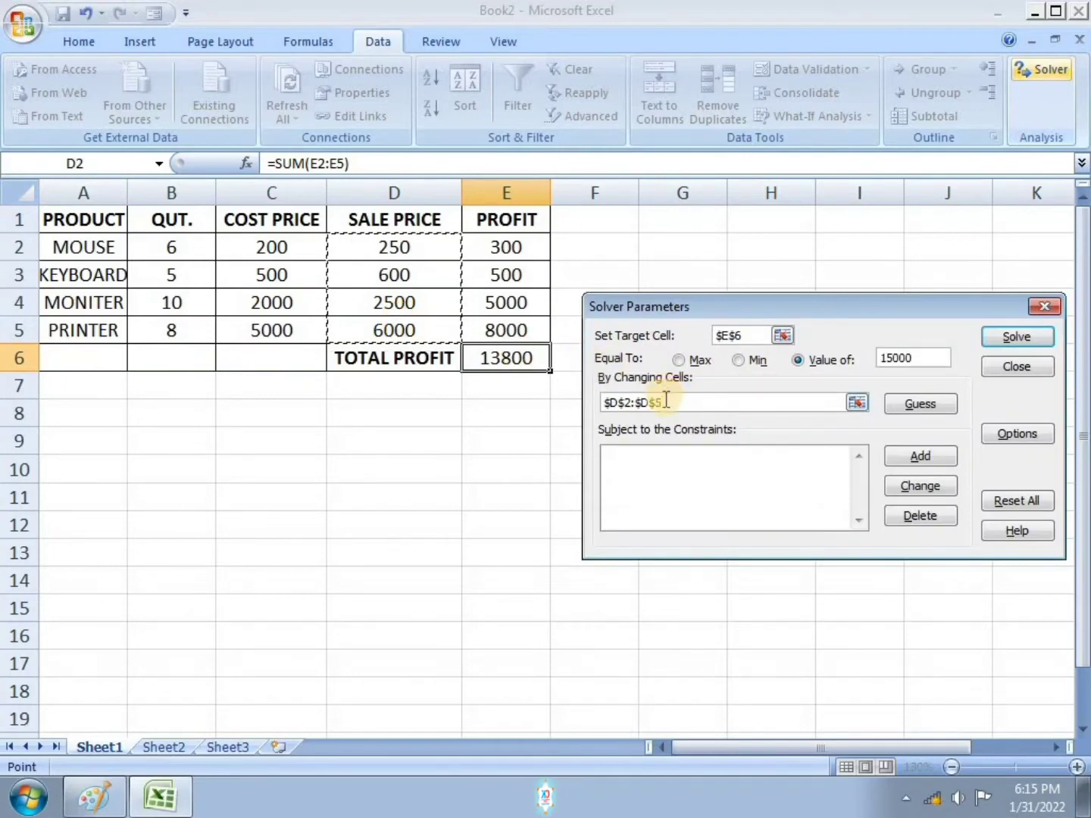
Step: Replace the Solver's changing cells with the individual sale price cells D2, D4 and D5
{"action": "key", "text": "BackSpace"}
{"action": "key", "text": "BackSpace"}
{"action": "key", "text": "BackSpace"}
{"action": "key", "text": "BackSpace"}
{"action": "key", "text": "BackSpace"}
{"action": "key", "text": "BackSpace"}
{"action": "key", "text": "BackSpace"}
{"action": "key", "text": "BackSpace"}
{"action": "key", "text": "BackSpace"}
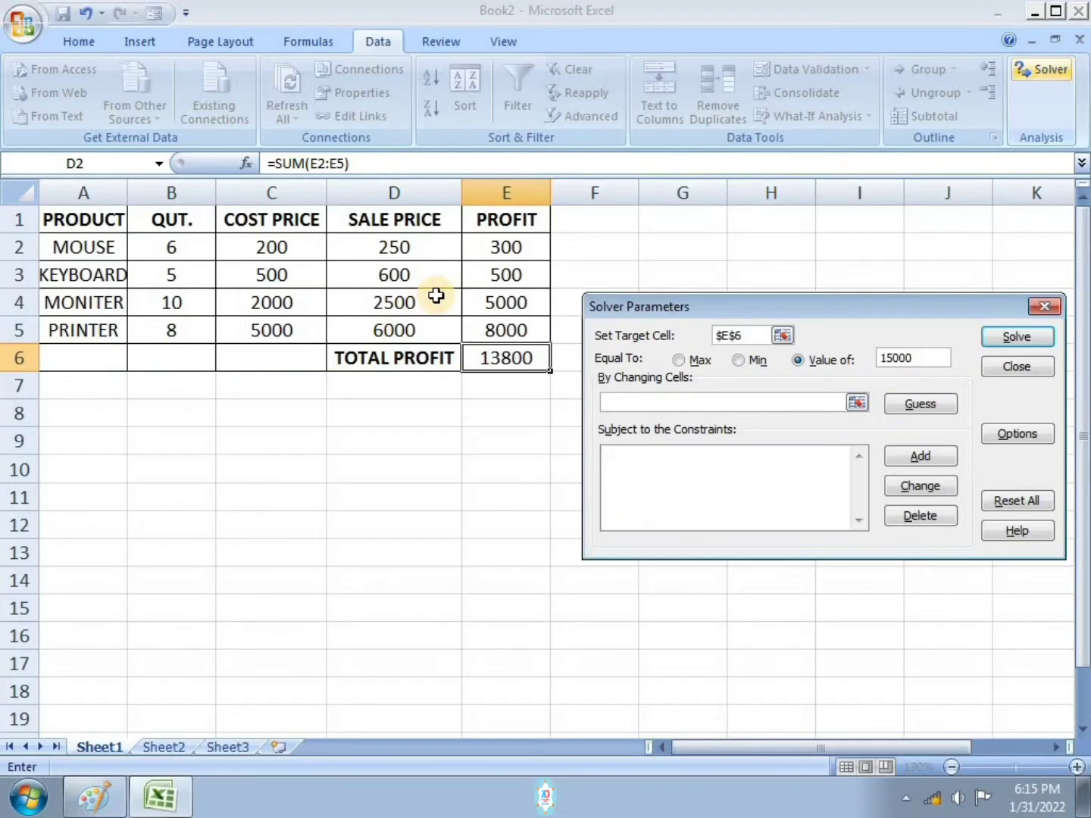
{"action": "left_click", "coordinate": [406, 244]}
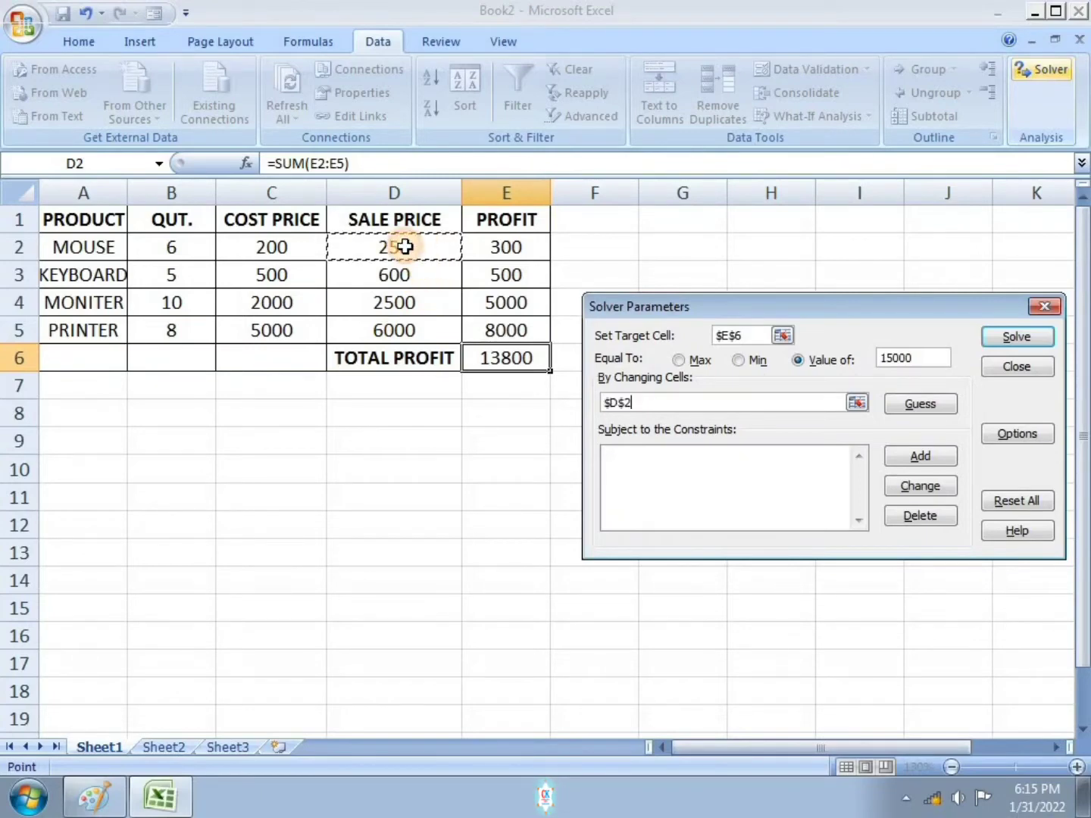
{"action": "left_click", "coordinate": [407, 297], "text": "ctrl"}
{"action": "left_click", "coordinate": [410, 328], "text": "ctrl"}
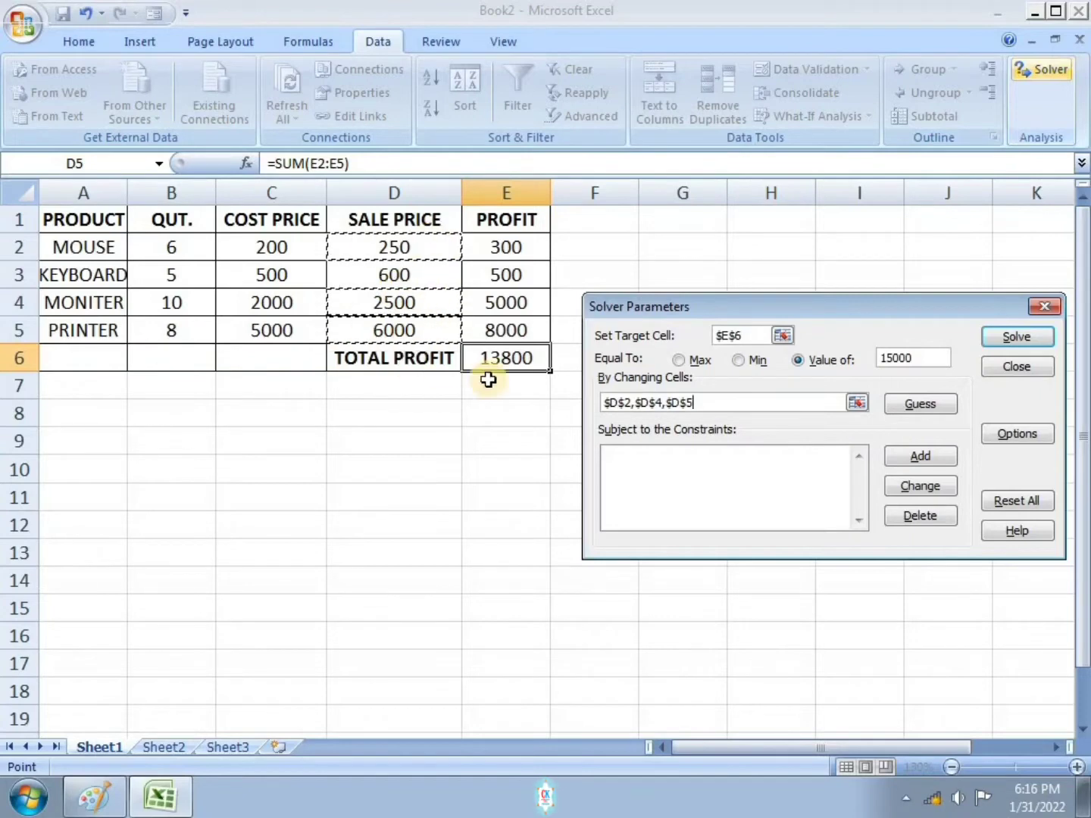
Step: Run Solver with the whole sale price range D2:D5 as changing cells and have it restore the original values
{"action": "left_click_drag", "start_coordinate": [386, 247], "coordinate": [406, 331]}
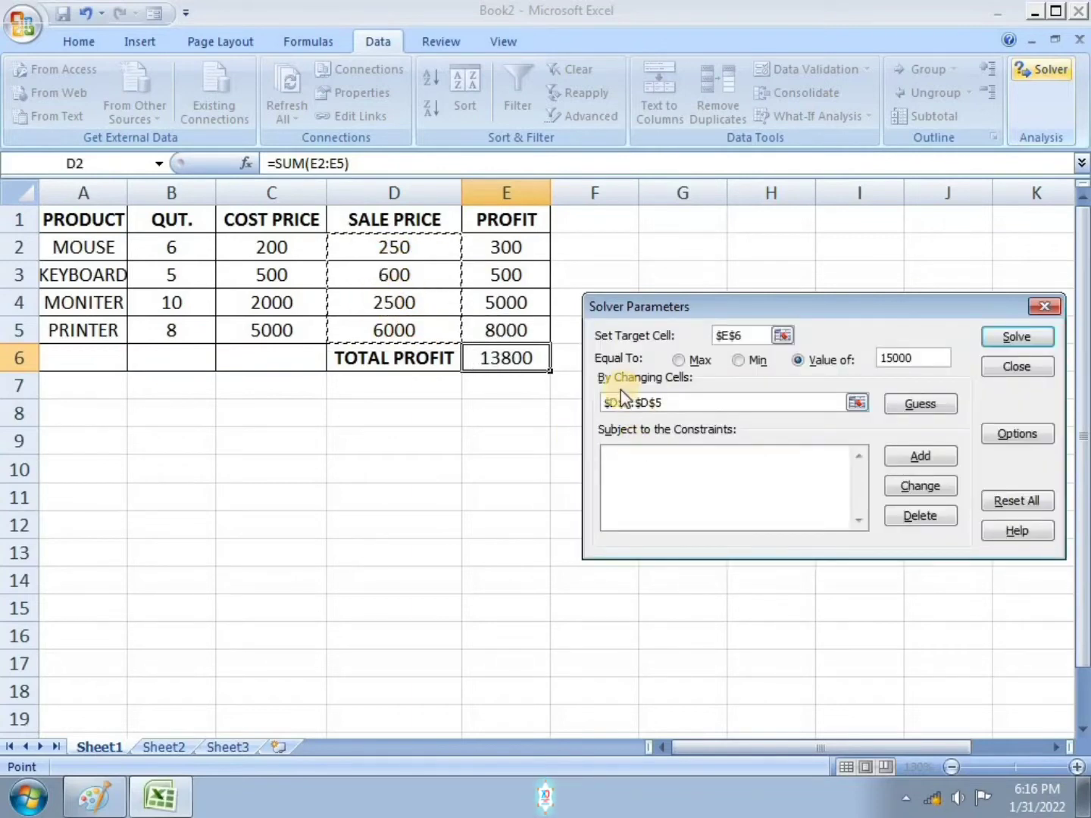
{"action": "left_click", "coordinate": [1018, 338]}
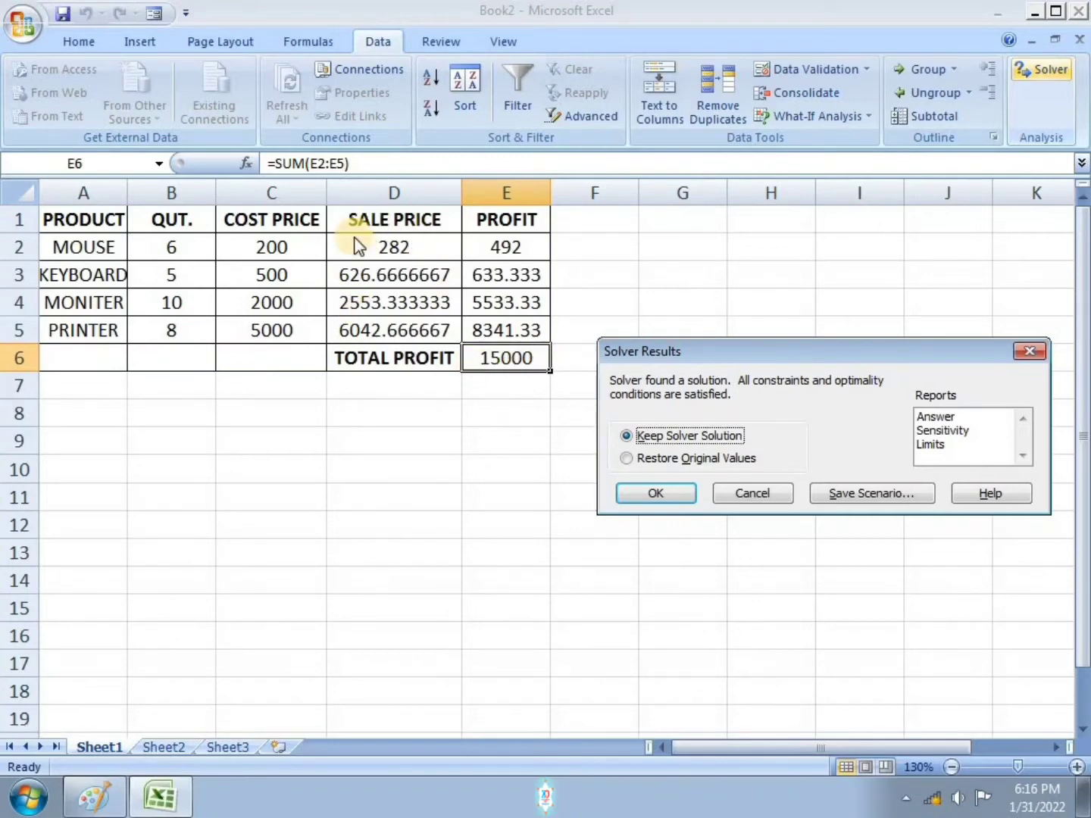
{"action": "left_click", "coordinate": [377, 253]}
{"action": "left_click", "coordinate": [665, 460]}
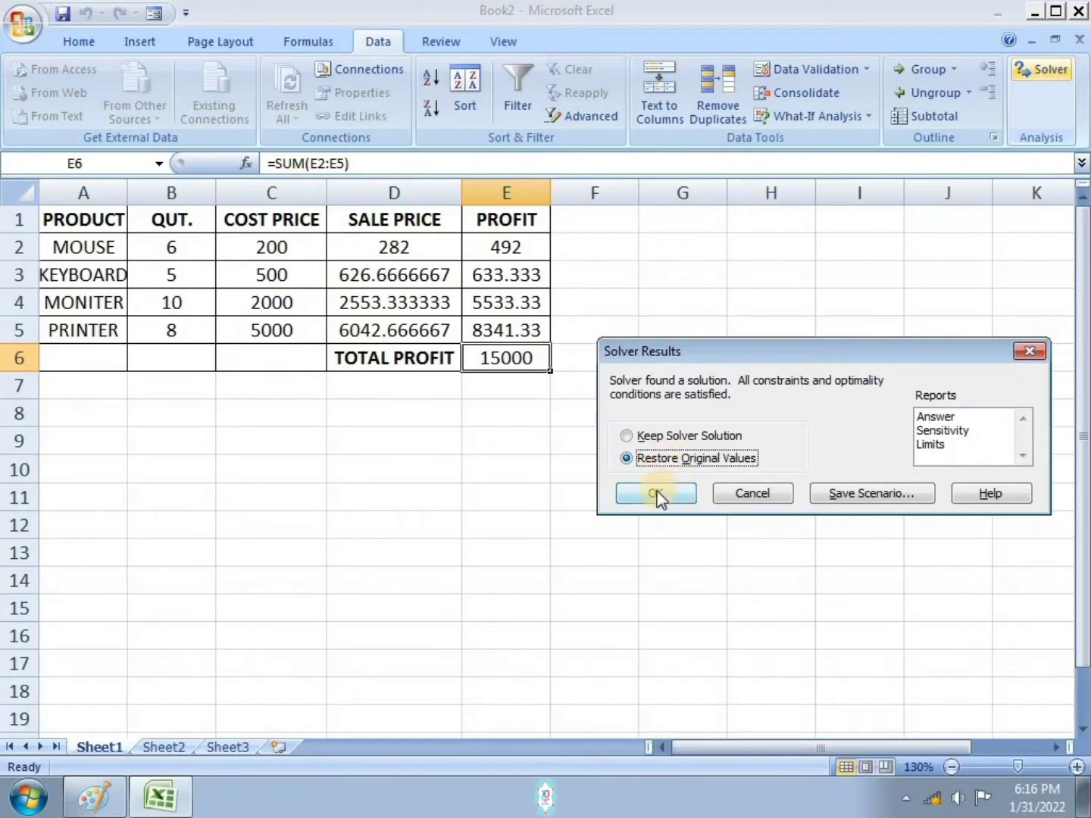
{"action": "left_click", "coordinate": [655, 493]}
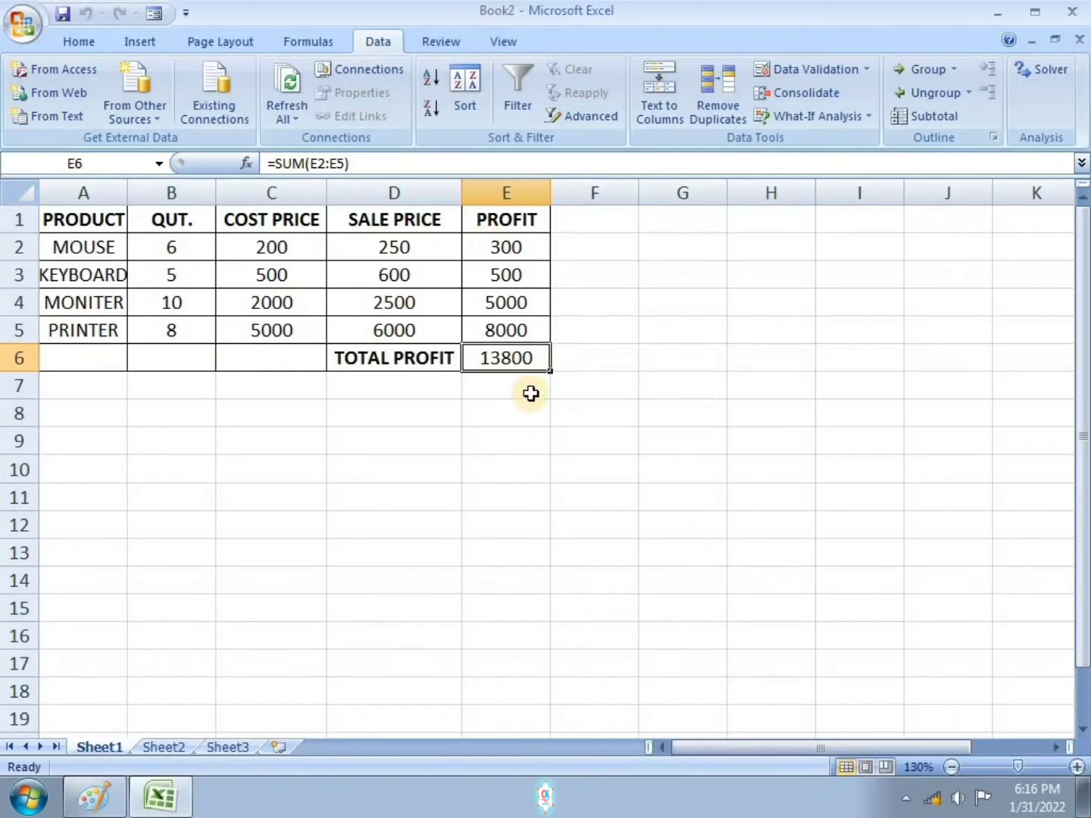
{"action": "left_click", "coordinate": [831, 120]}
{"action": "left_click", "coordinate": [656, 358]}
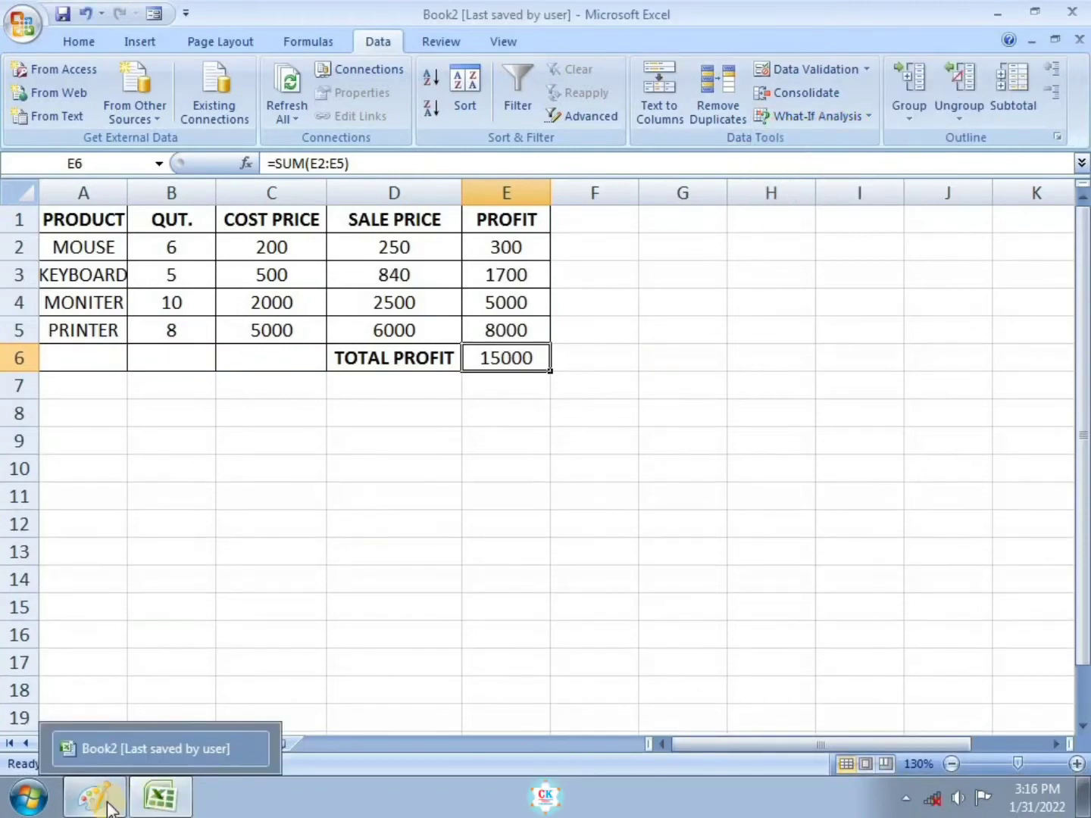
Step: Switch to the exercise image in Paint and tick exercise 2 with a red brush stroke beside its number
{"action": "left_click", "coordinate": [111, 808]}
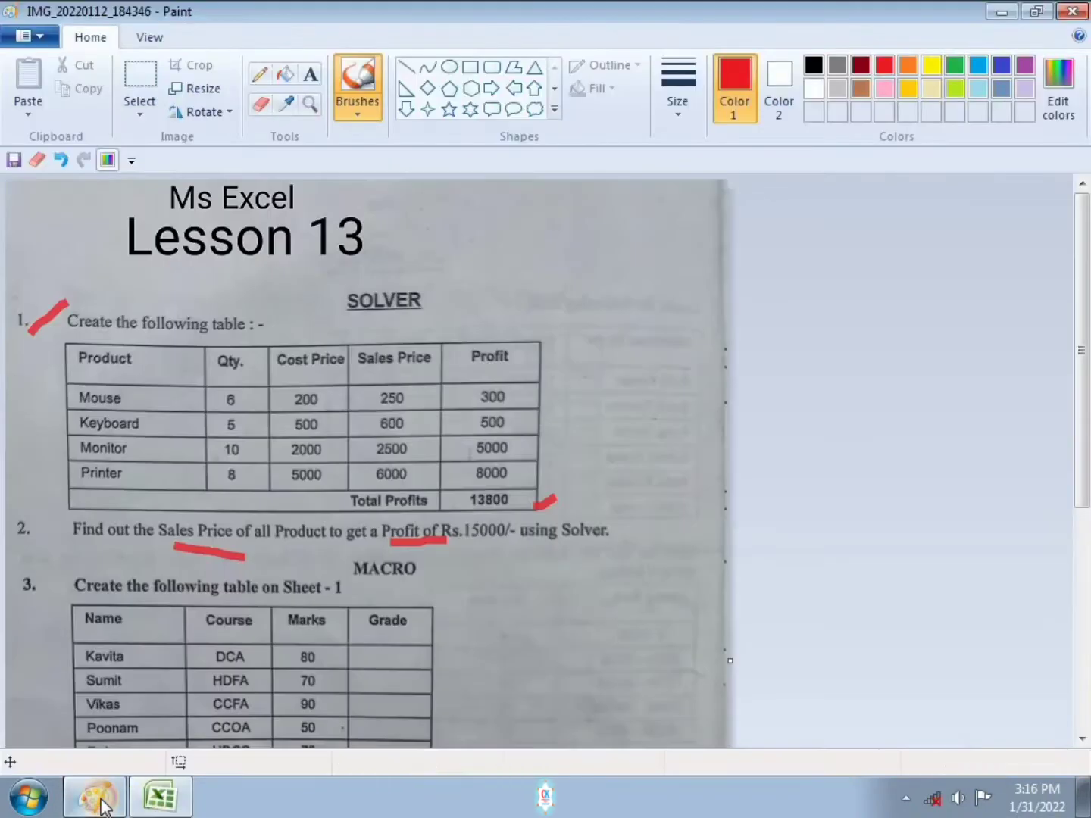
{"action": "scroll", "coordinate": [243, 565], "scroll_direction": "down", "scroll_amount": 3}
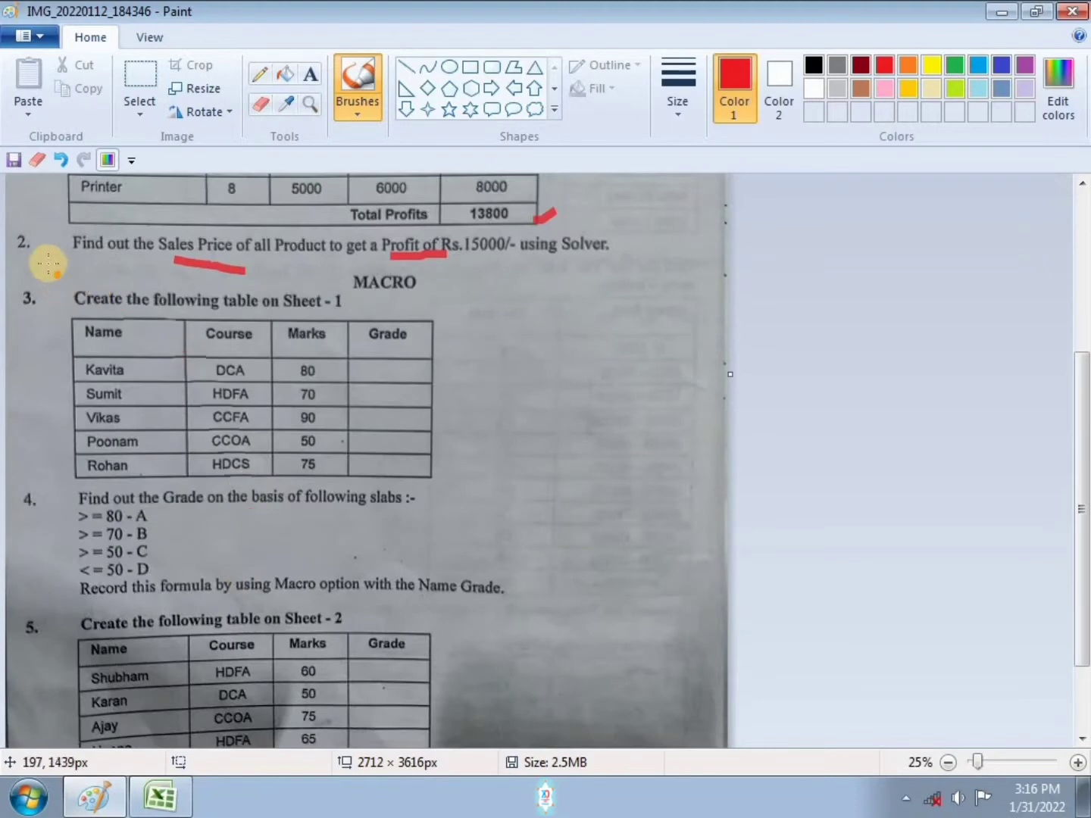
{"action": "left_click_drag", "start_coordinate": [42, 260], "coordinate": [72, 233]}
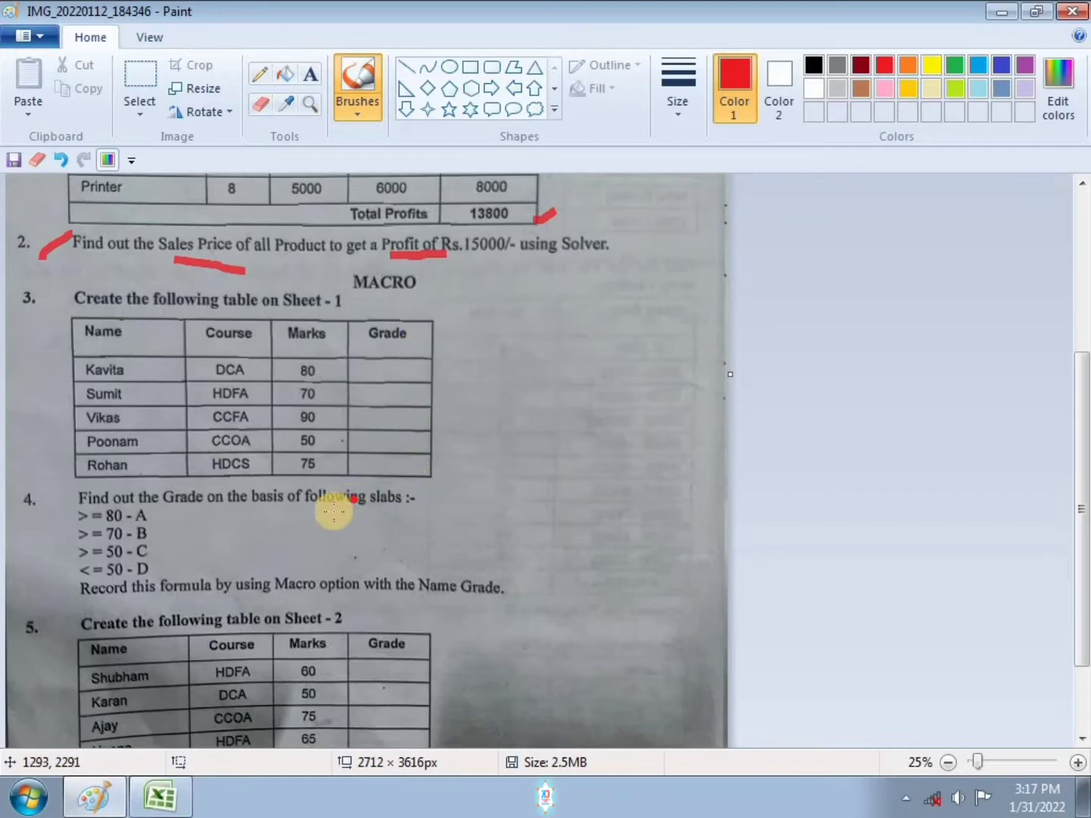
{"action": "left_click", "coordinate": [58, 568]}
{"action": "key", "text": "ctrl+z"}
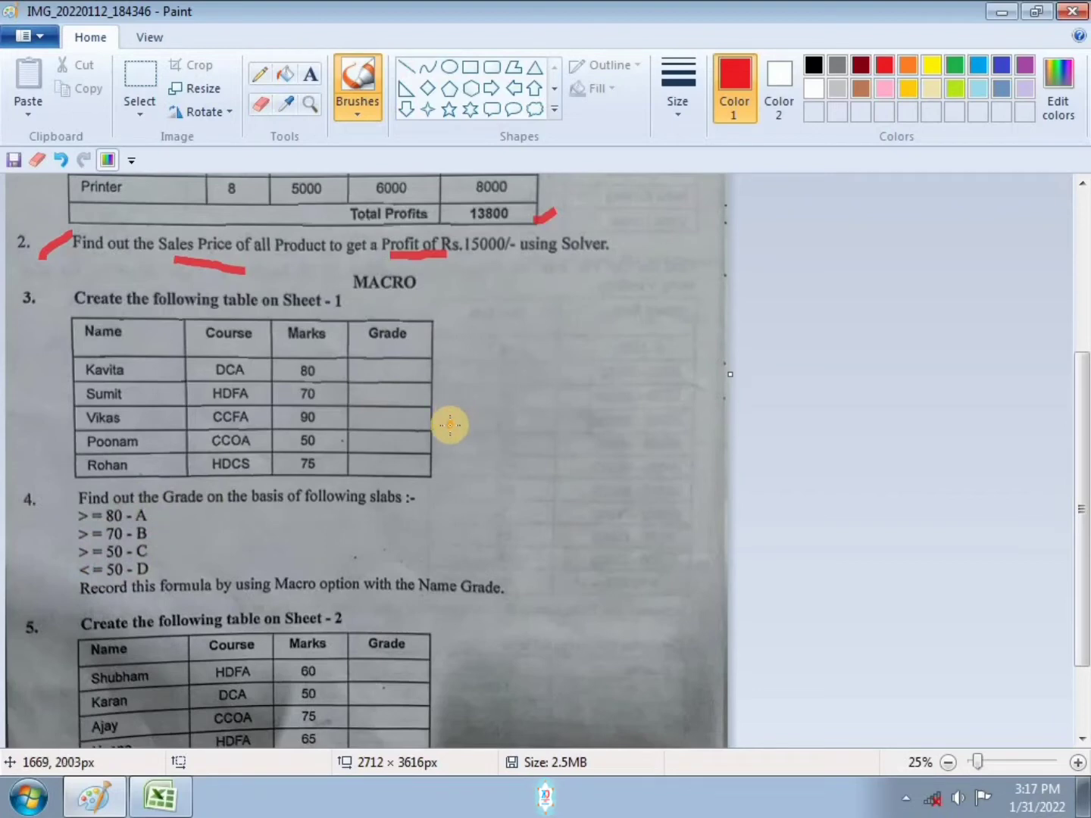
{"action": "left_click", "coordinate": [193, 612]}
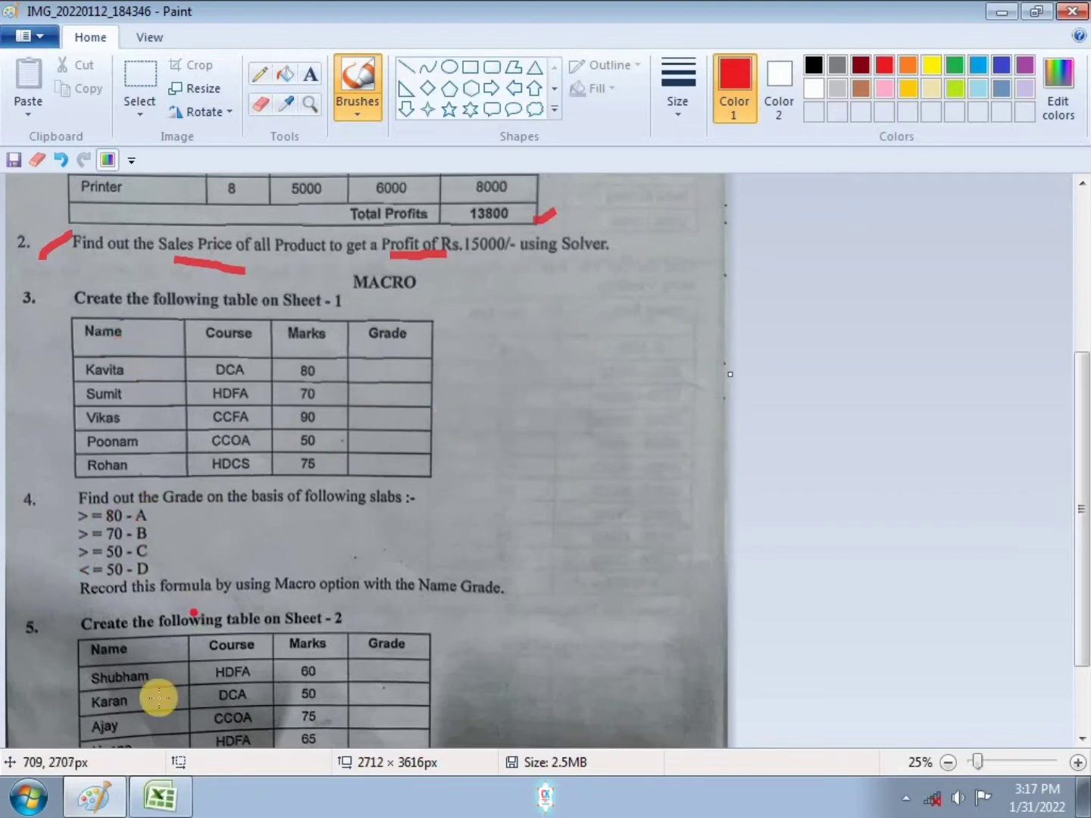
Step: Switch back to the Excel workbook and paste the copied marks and grade table with its slabs at A10 on Sheet1
{"action": "left_click", "coordinate": [159, 796]}
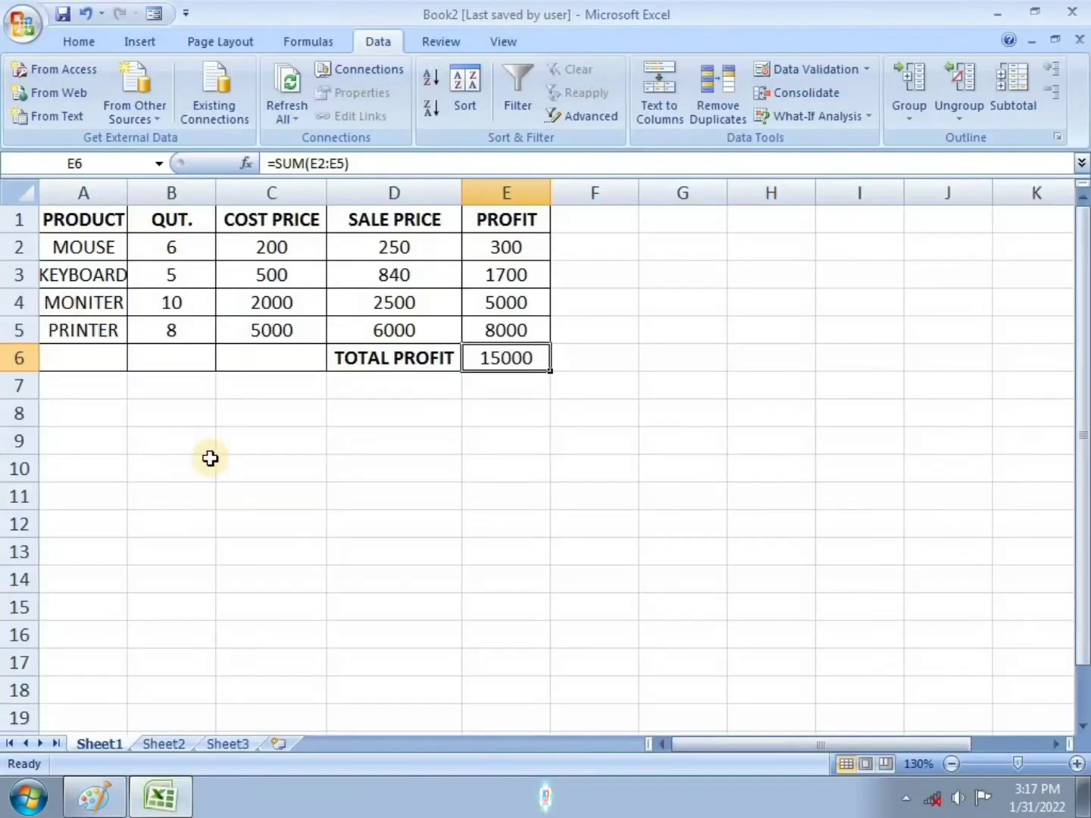
{"action": "left_click", "coordinate": [78, 461]}
{"action": "key", "text": "ctrl+v"}
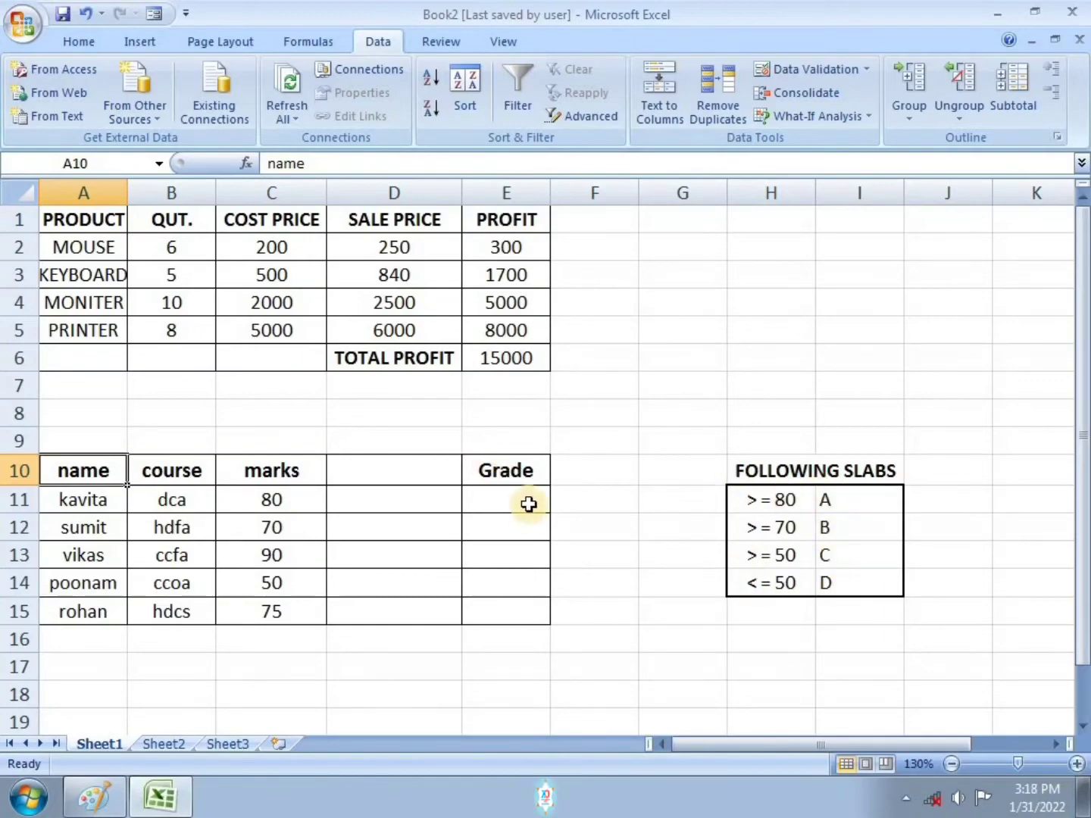
Step: Compare exercises 3 to 5 in the Paint image with the grade tables on Sheet1 and Sheet2 of the Excel workbook
{"action": "left_click", "coordinate": [159, 792]}
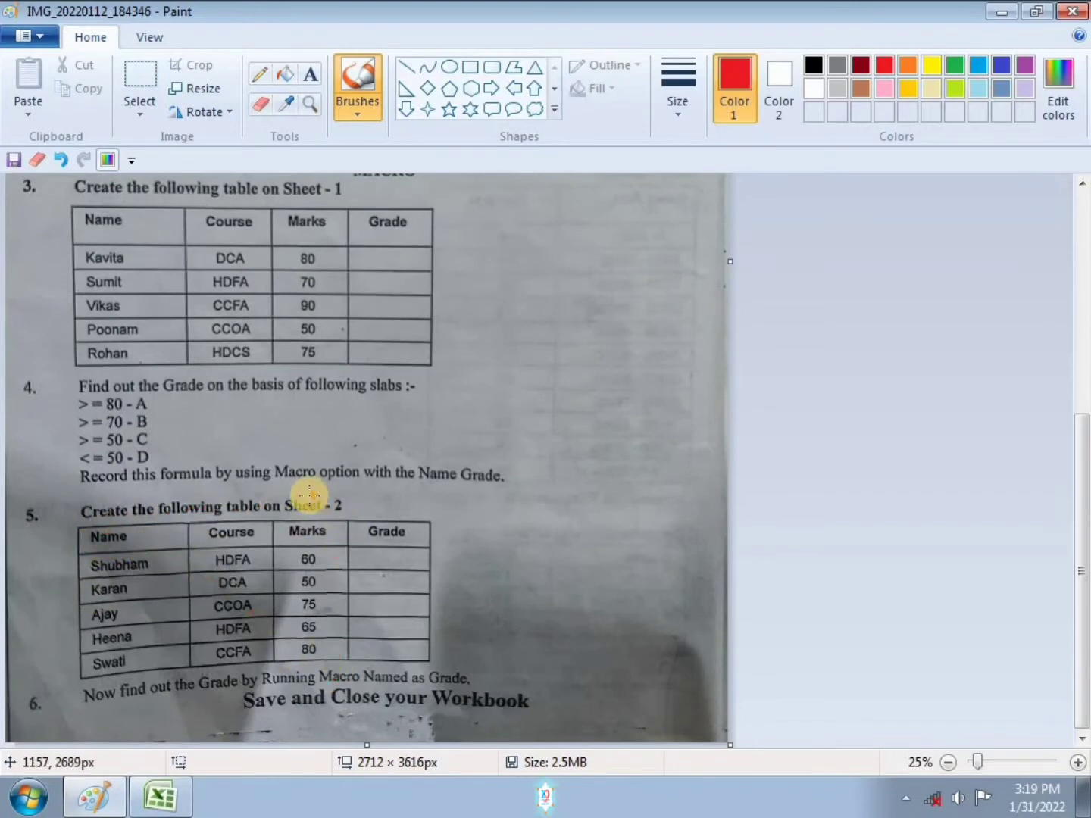
{"action": "left_click", "coordinate": [160, 797]}
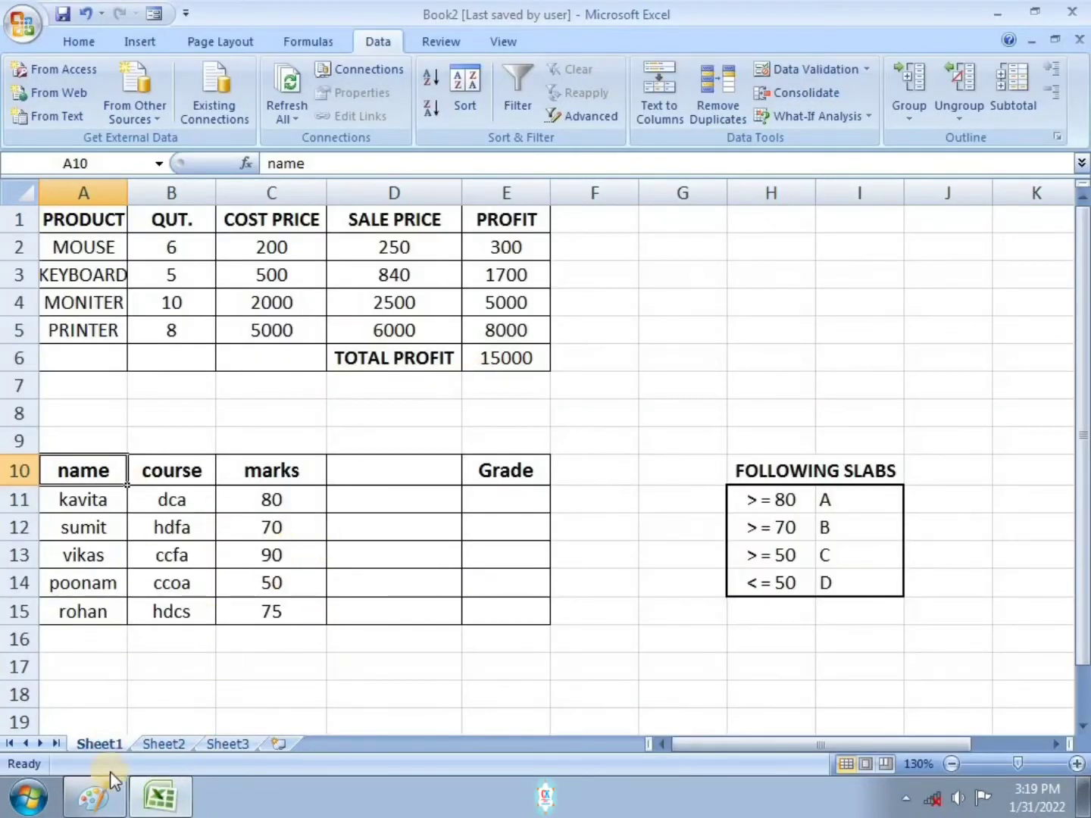
{"action": "left_click", "coordinate": [173, 748]}
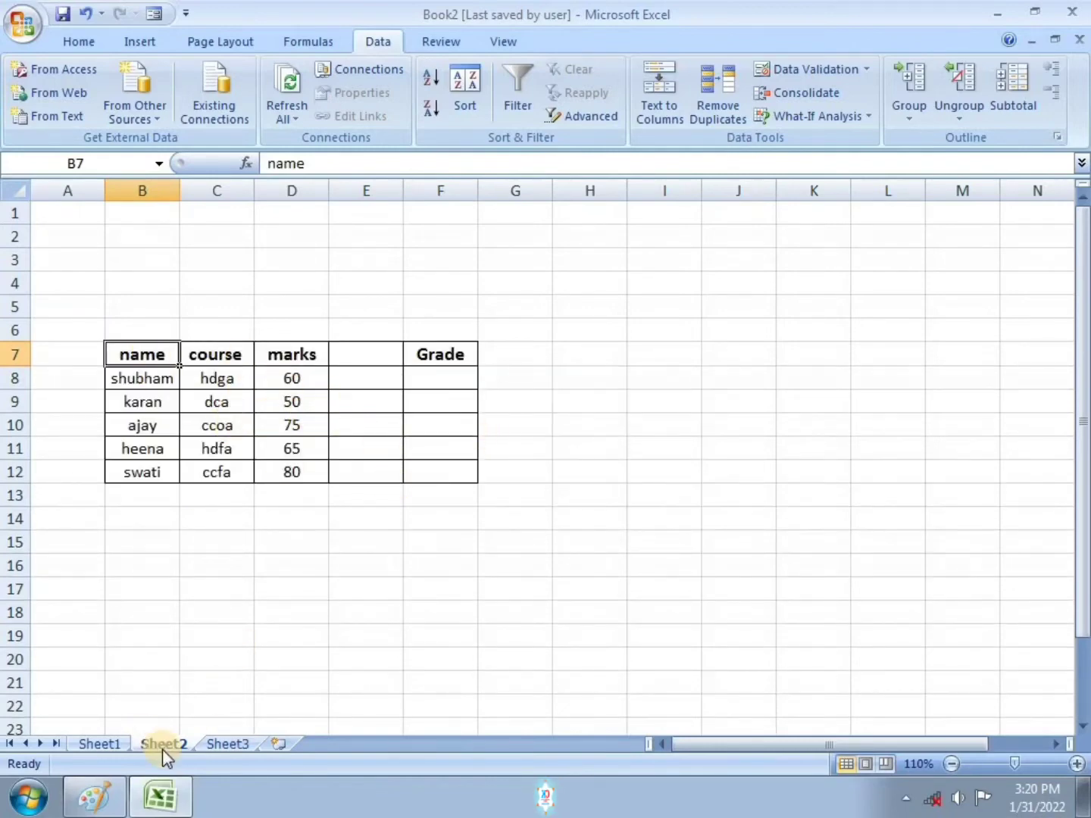
{"action": "left_click", "coordinate": [101, 744]}
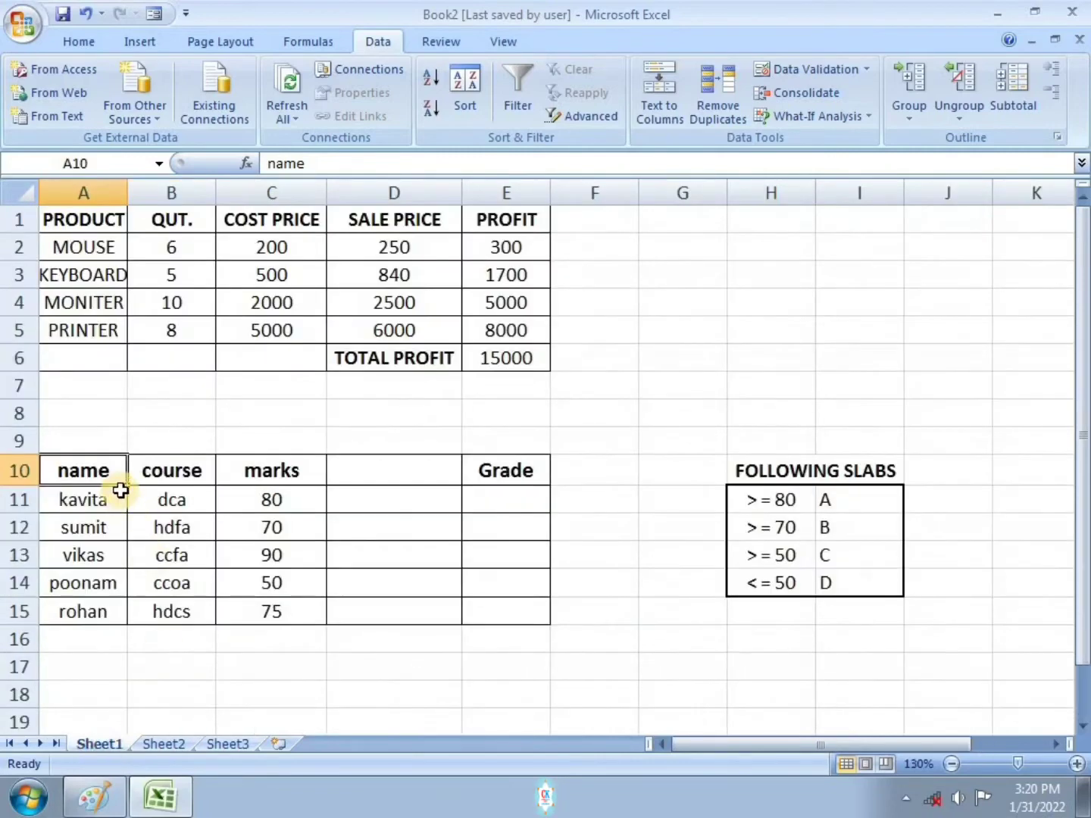
{"action": "left_click", "coordinate": [178, 745]}
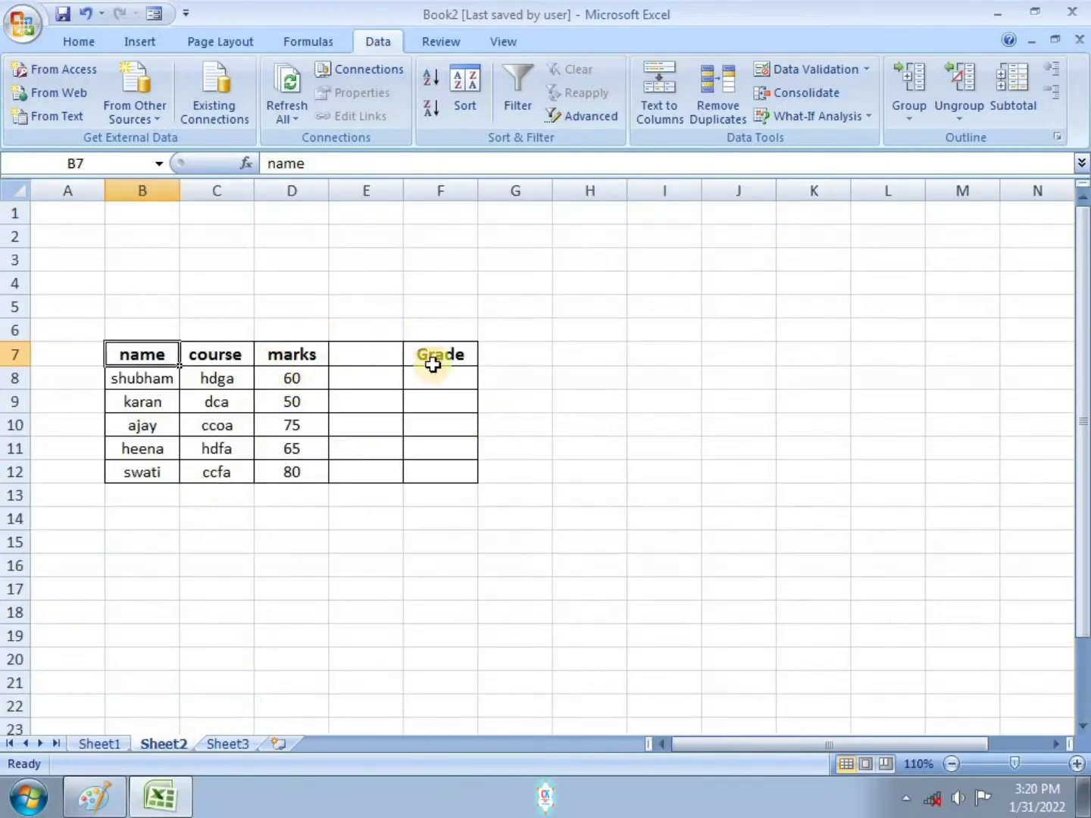
{"action": "left_click", "coordinate": [99, 745]}
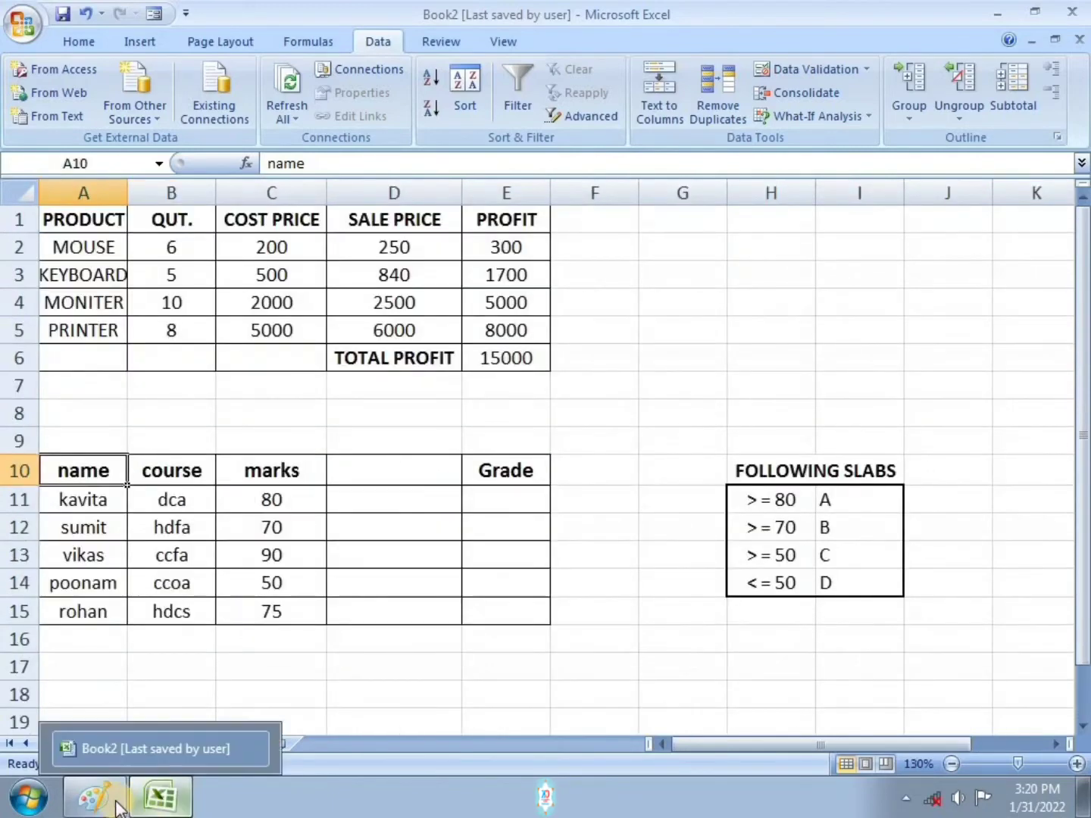
{"action": "left_click", "coordinate": [94, 797]}
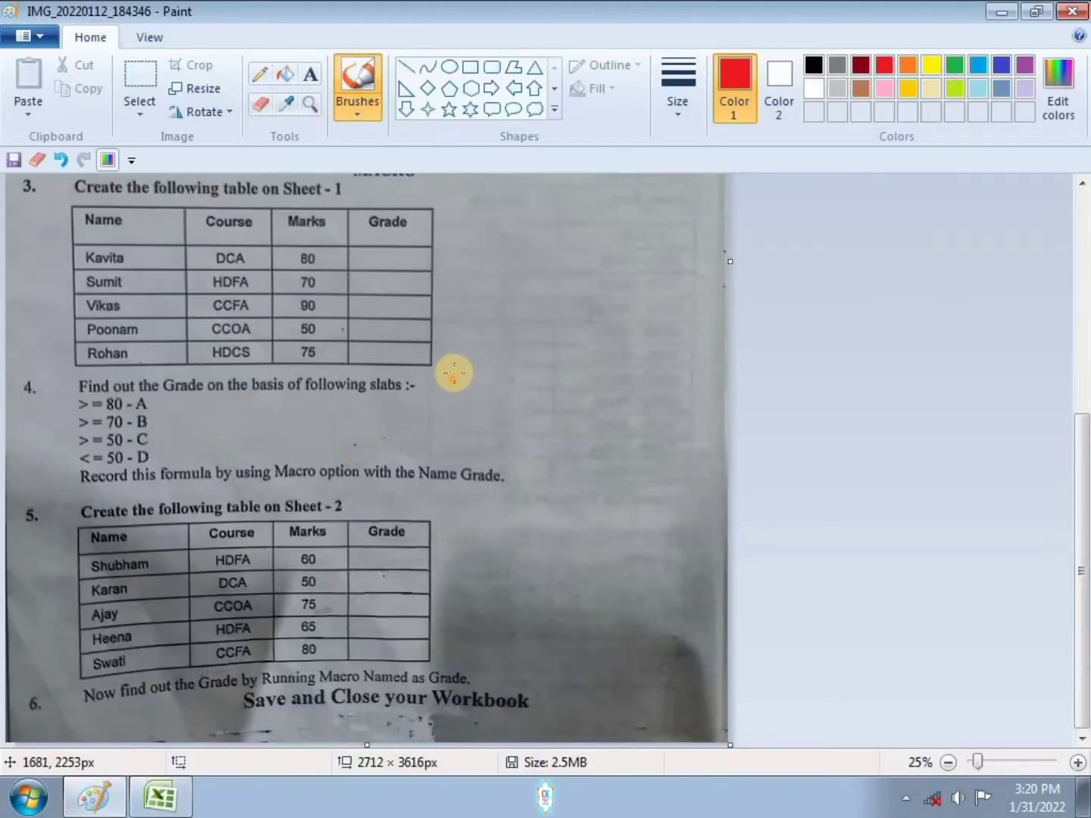
{"action": "left_click", "coordinate": [481, 397]}
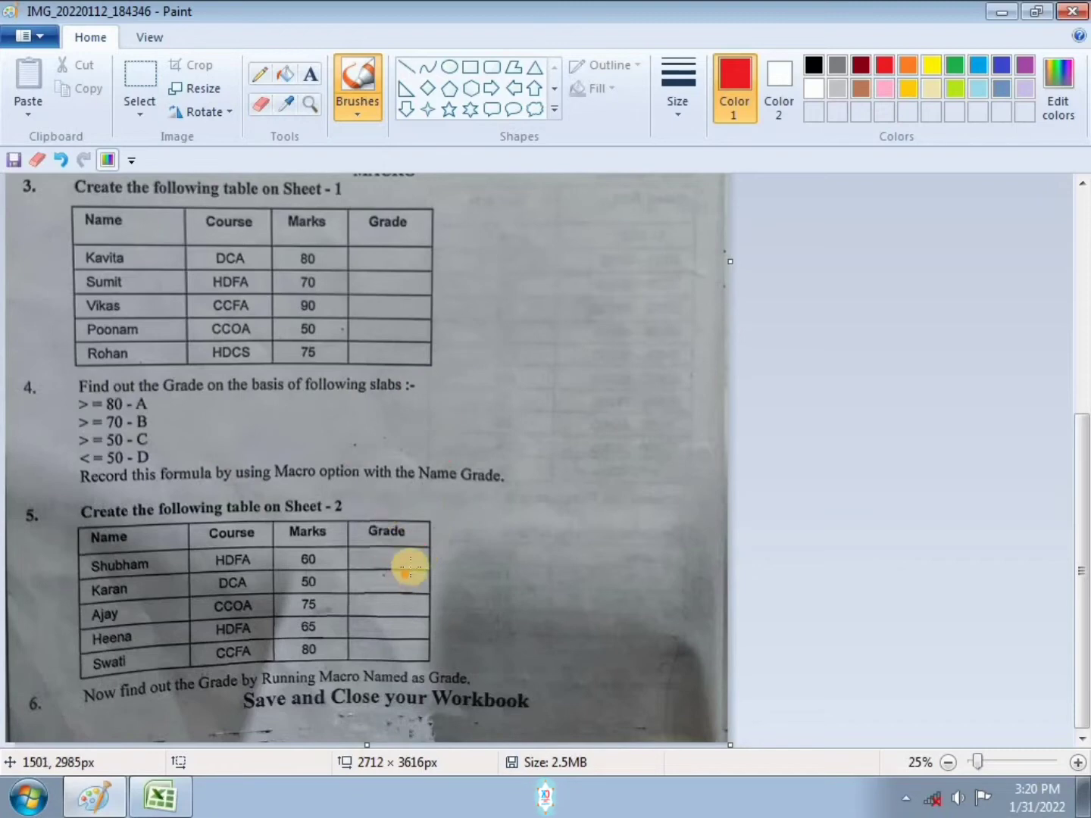
{"action": "scroll", "coordinate": [443, 314], "scroll_direction": "up", "scroll_amount": 2}
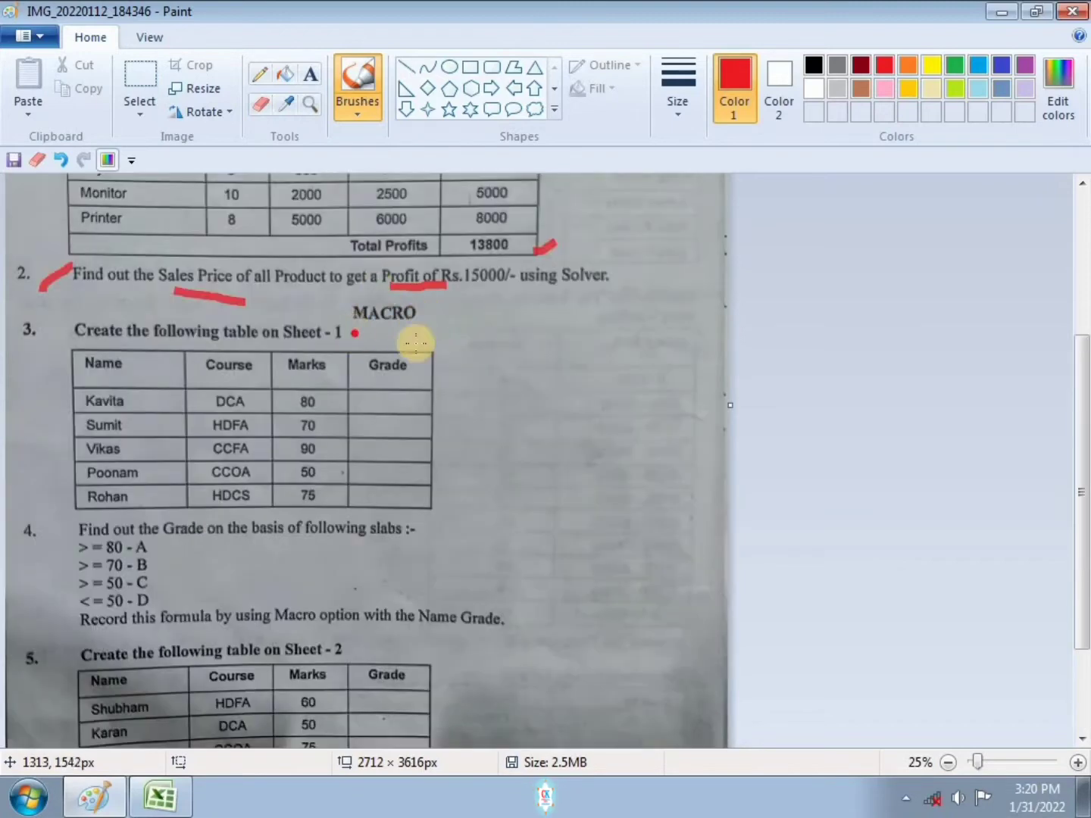
{"action": "left_click", "coordinate": [439, 320]}
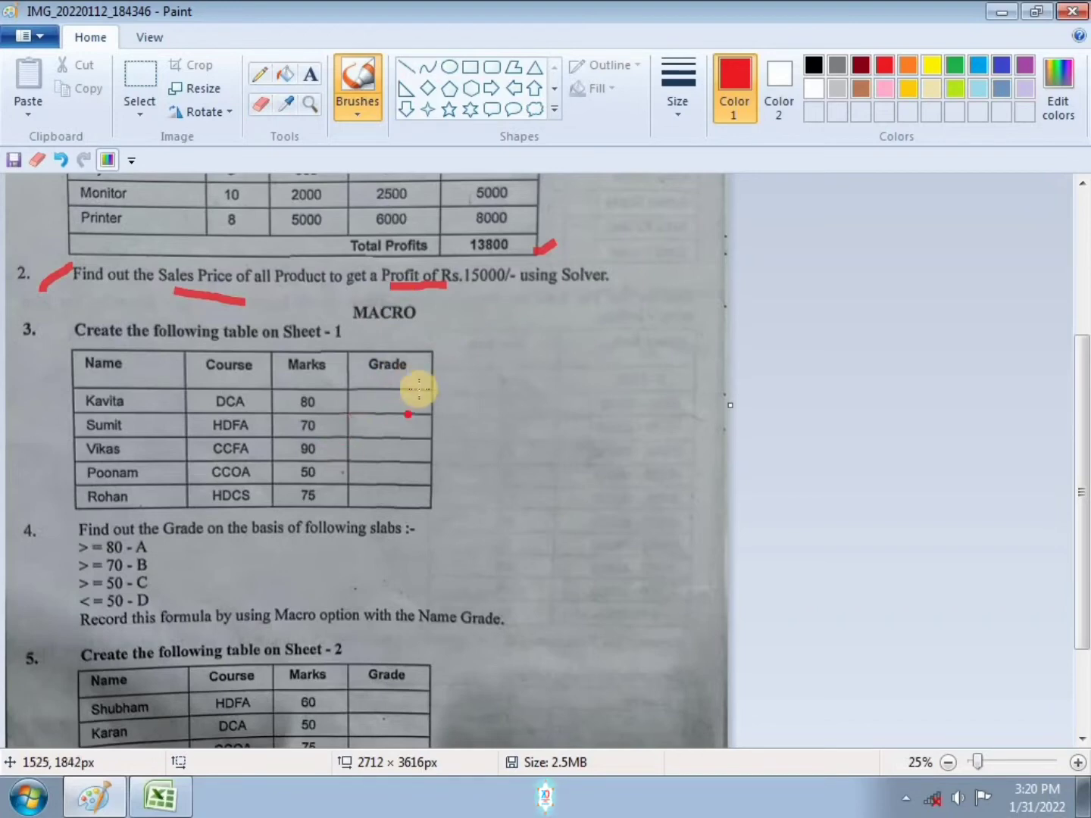
{"action": "left_click", "coordinate": [393, 326]}
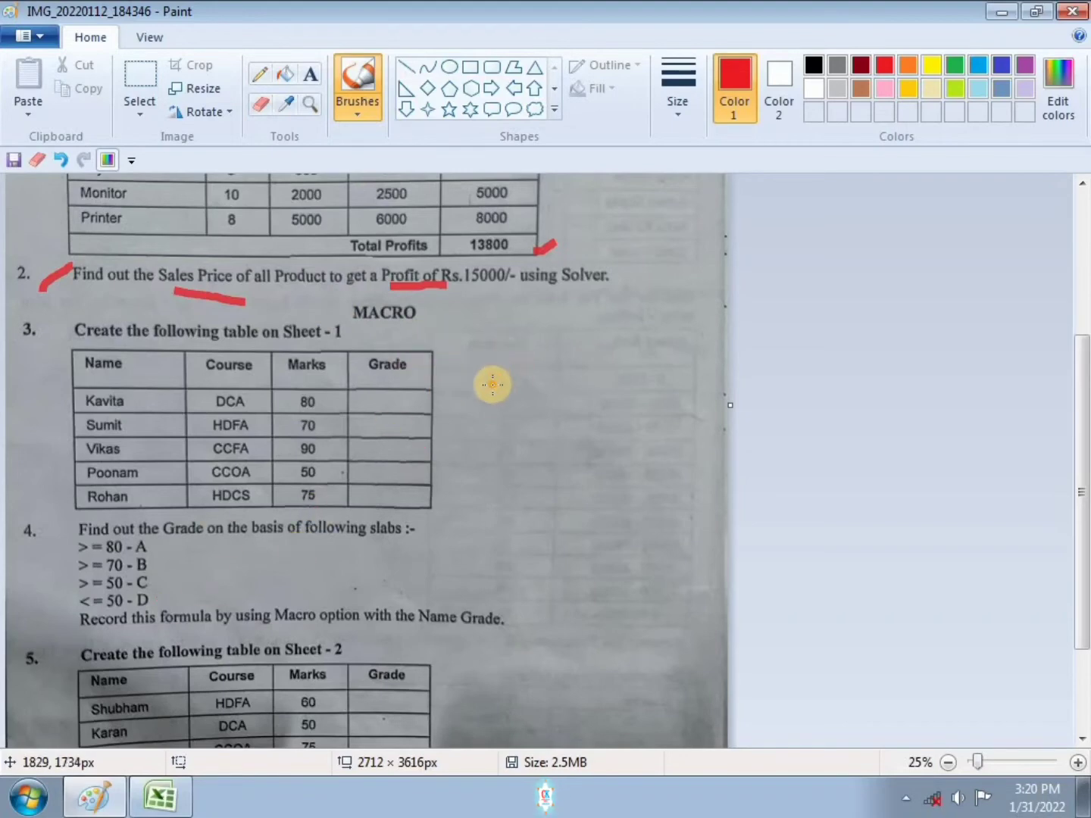
{"action": "scroll", "coordinate": [492, 384], "scroll_direction": "down", "scroll_amount": 3}
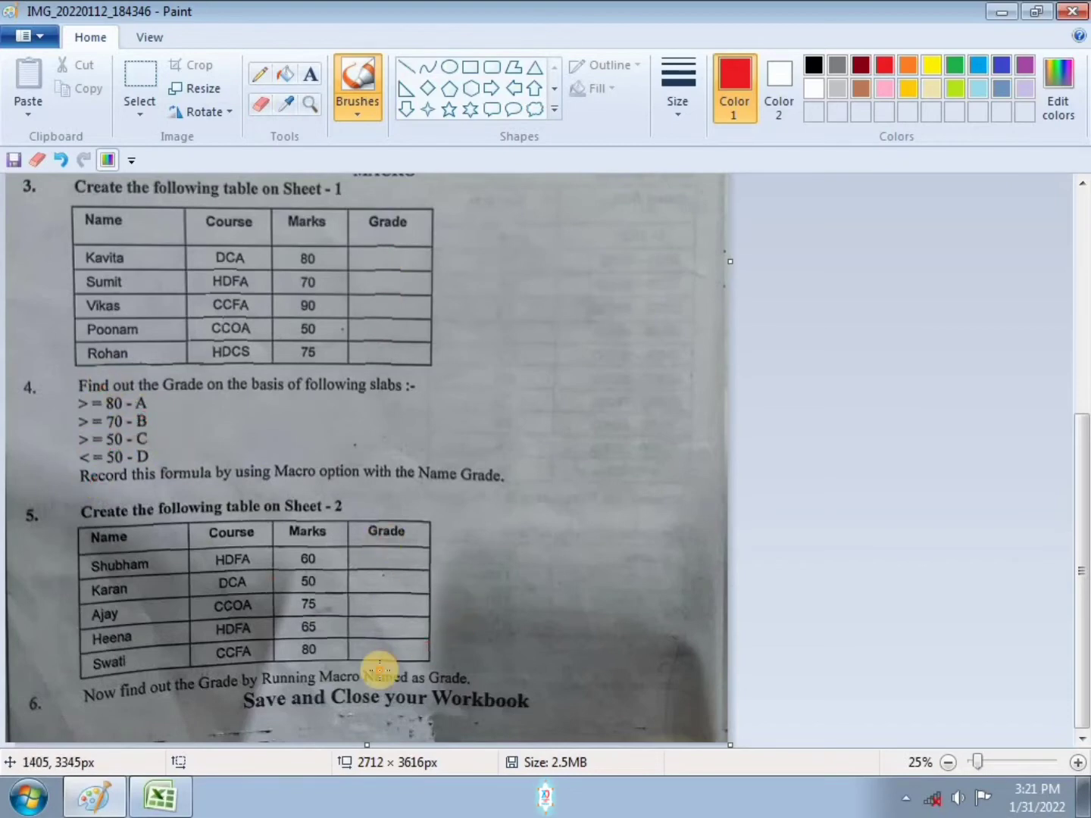
{"action": "scroll", "coordinate": [433, 419], "scroll_direction": "up", "scroll_amount": 3}
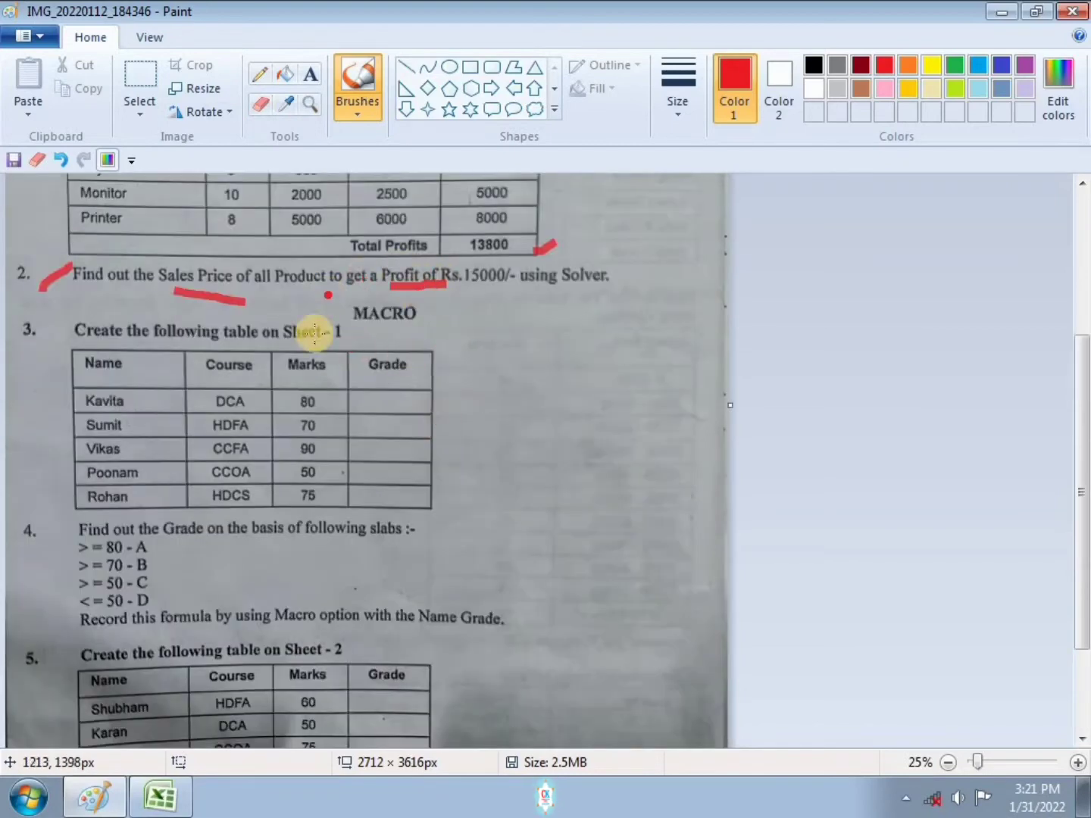
Step: Switch to the Excel workbook and start recording a macro with Grade cell E11 on Sheet1 selected
{"action": "left_click", "coordinate": [163, 794]}
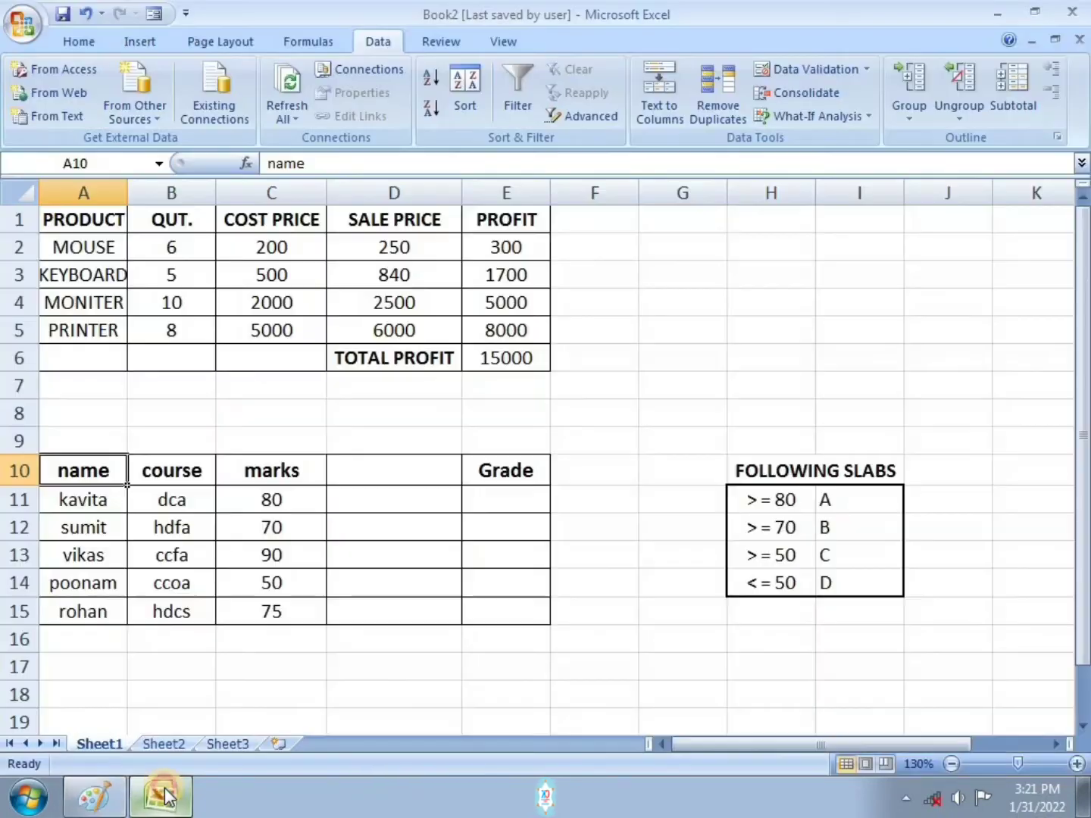
{"action": "left_click", "coordinate": [532, 496]}
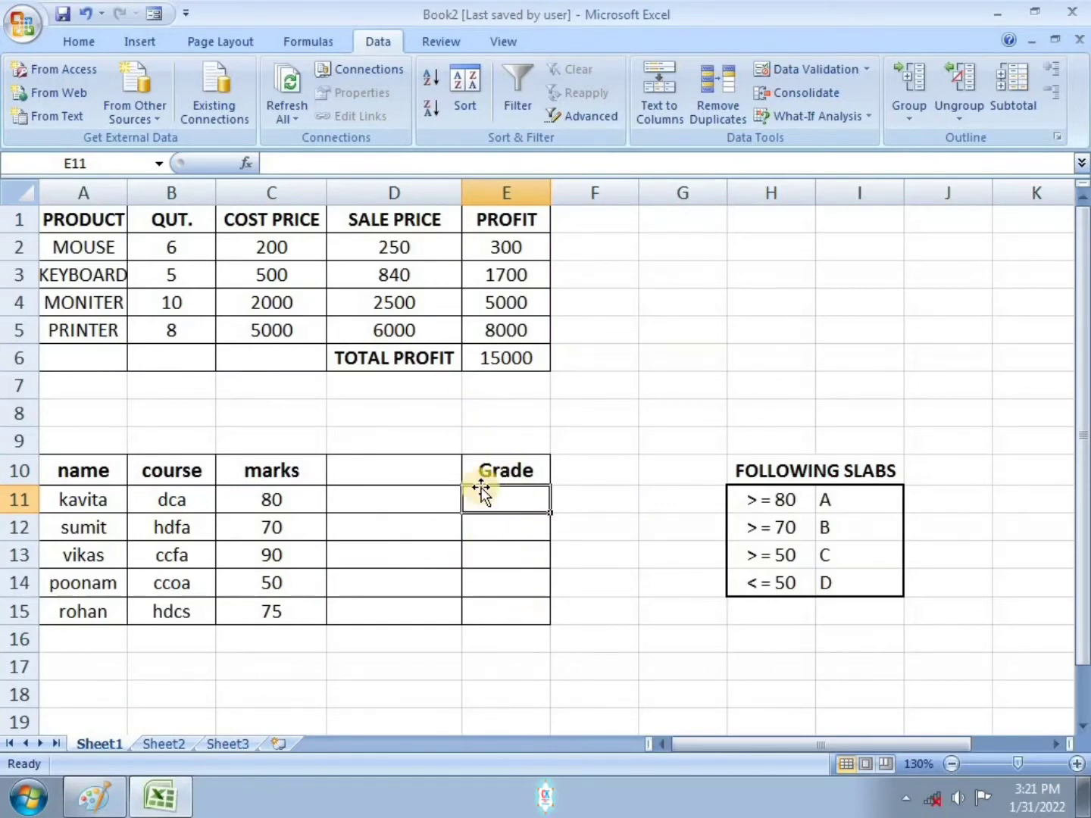
{"action": "left_click", "coordinate": [494, 42]}
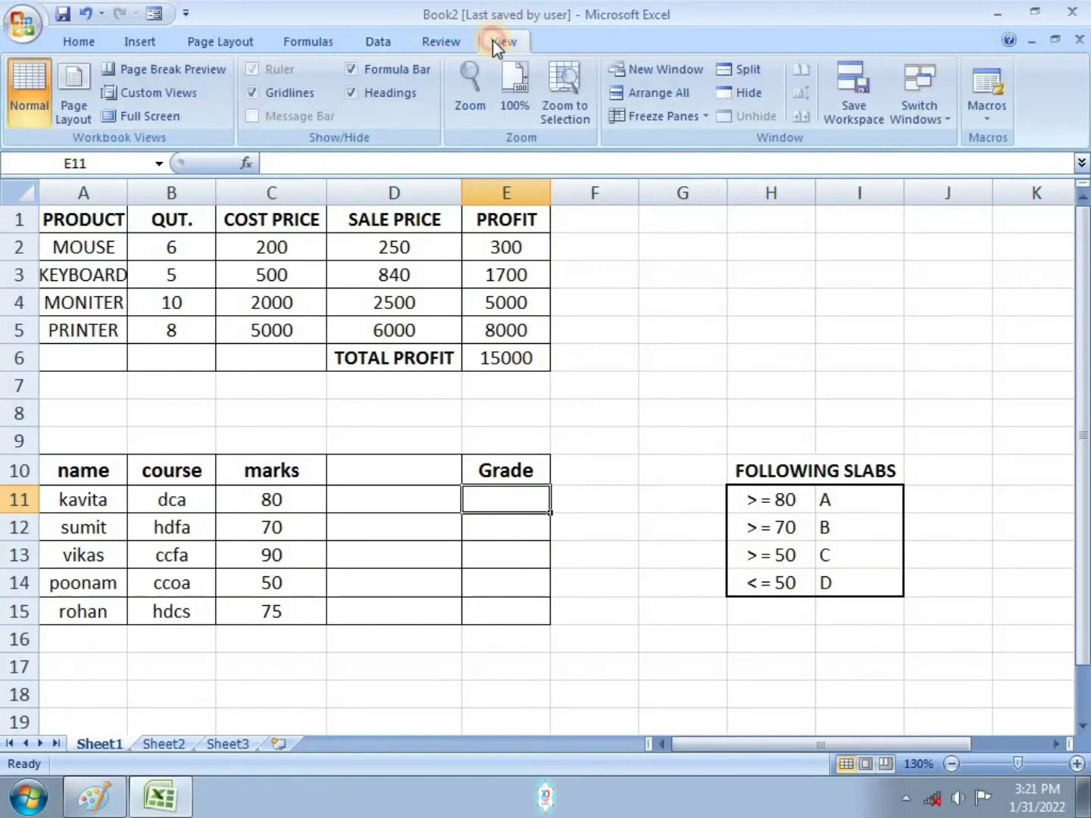
{"action": "left_click", "coordinate": [983, 112]}
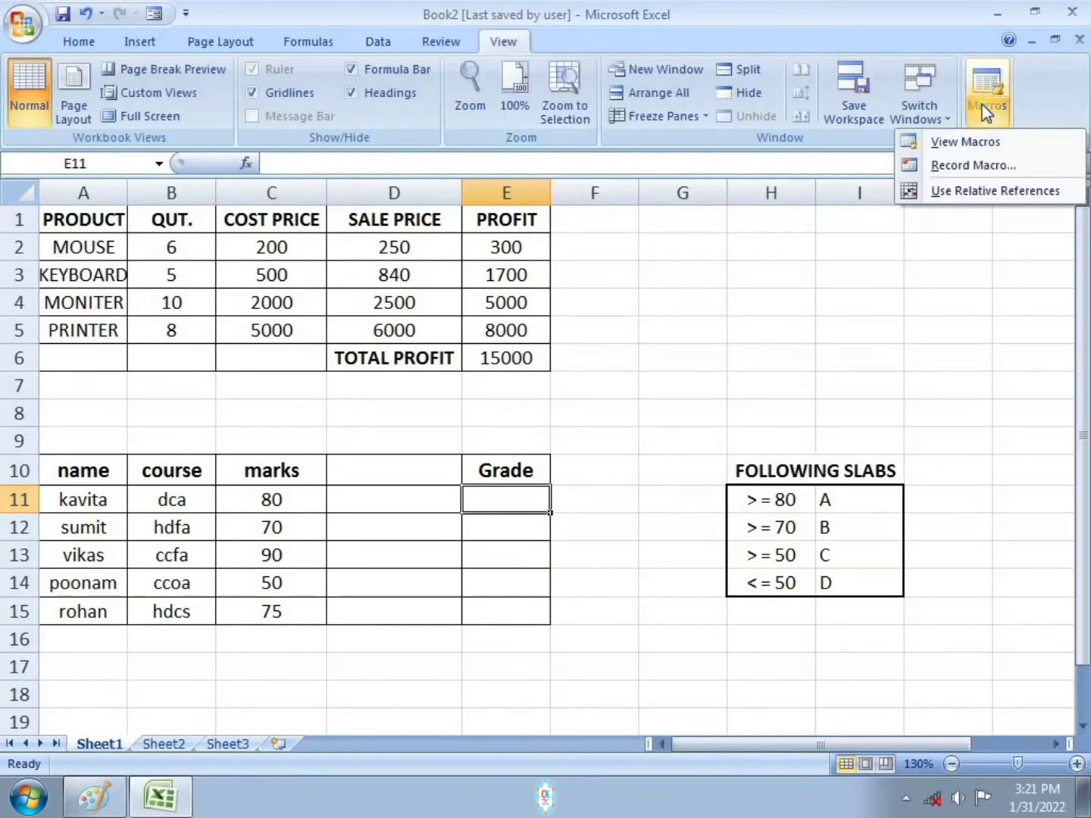
{"action": "left_click", "coordinate": [965, 165]}
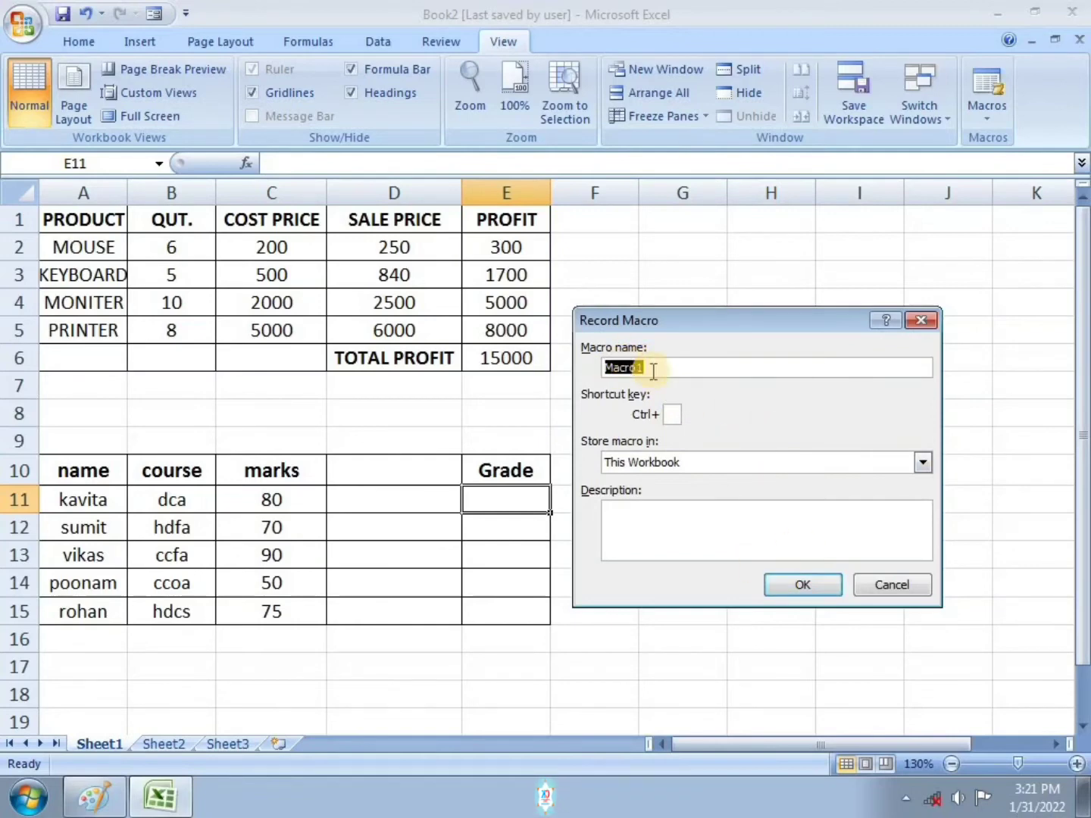
{"action": "left_click", "coordinate": [789, 586]}
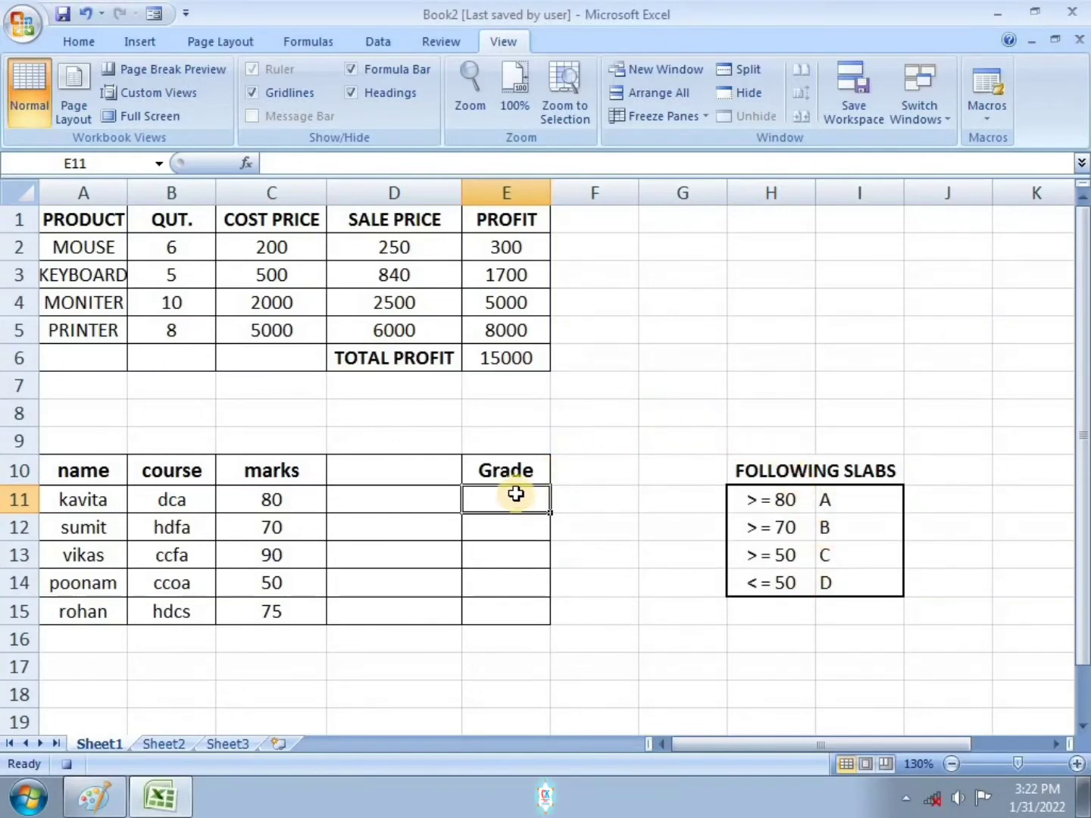
Step: Move the FOLLOWING SLABS table up so its heading sits in row 5 and its slabs fill H6:I9
{"action": "left_click", "coordinate": [742, 471]}
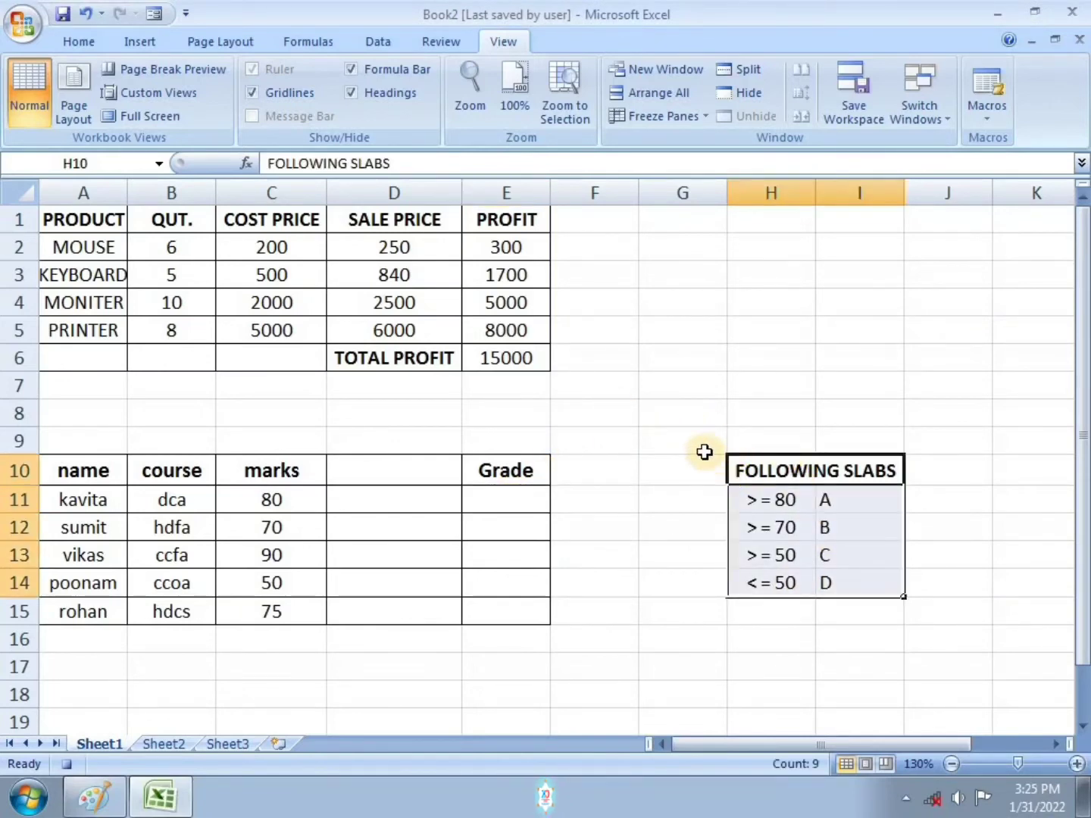
{"action": "left_click_drag", "start_coordinate": [701, 446], "coordinate": [884, 617]}
{"action": "left_click_drag", "start_coordinate": [806, 428], "coordinate": [796, 386]}
{"action": "left_click", "coordinate": [503, 453]}
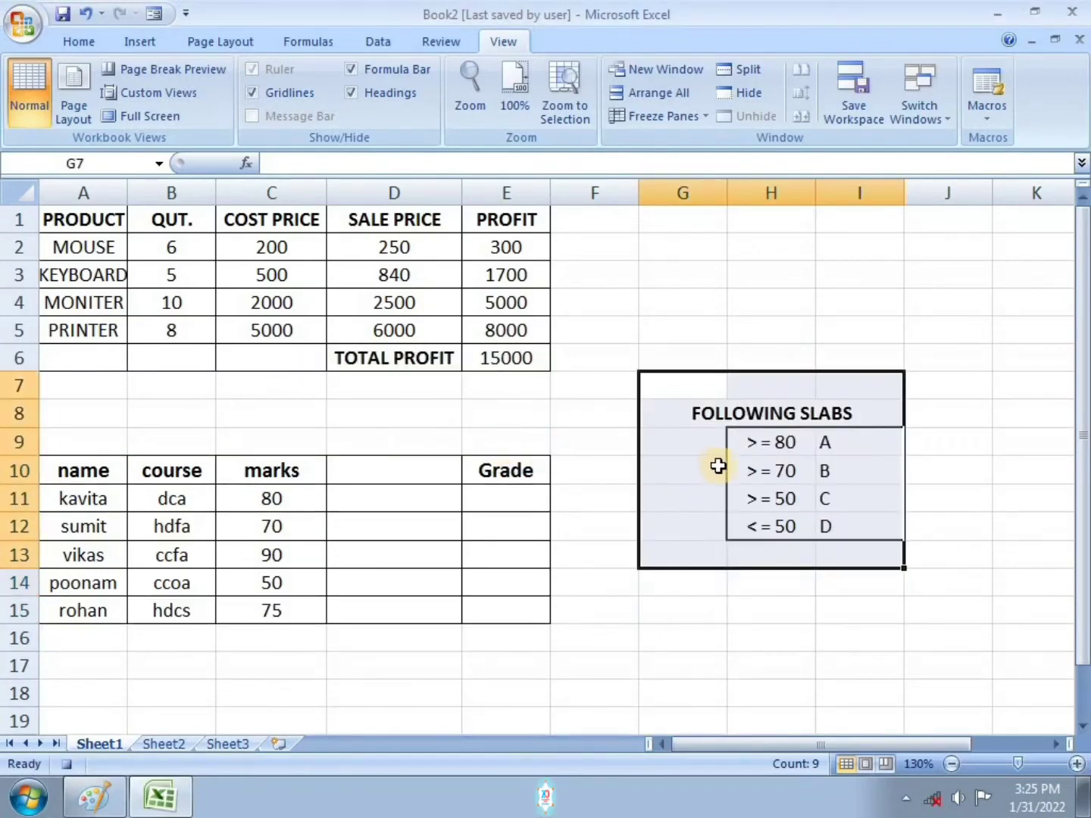
{"action": "left_click_drag", "start_coordinate": [774, 372], "coordinate": [791, 304]}
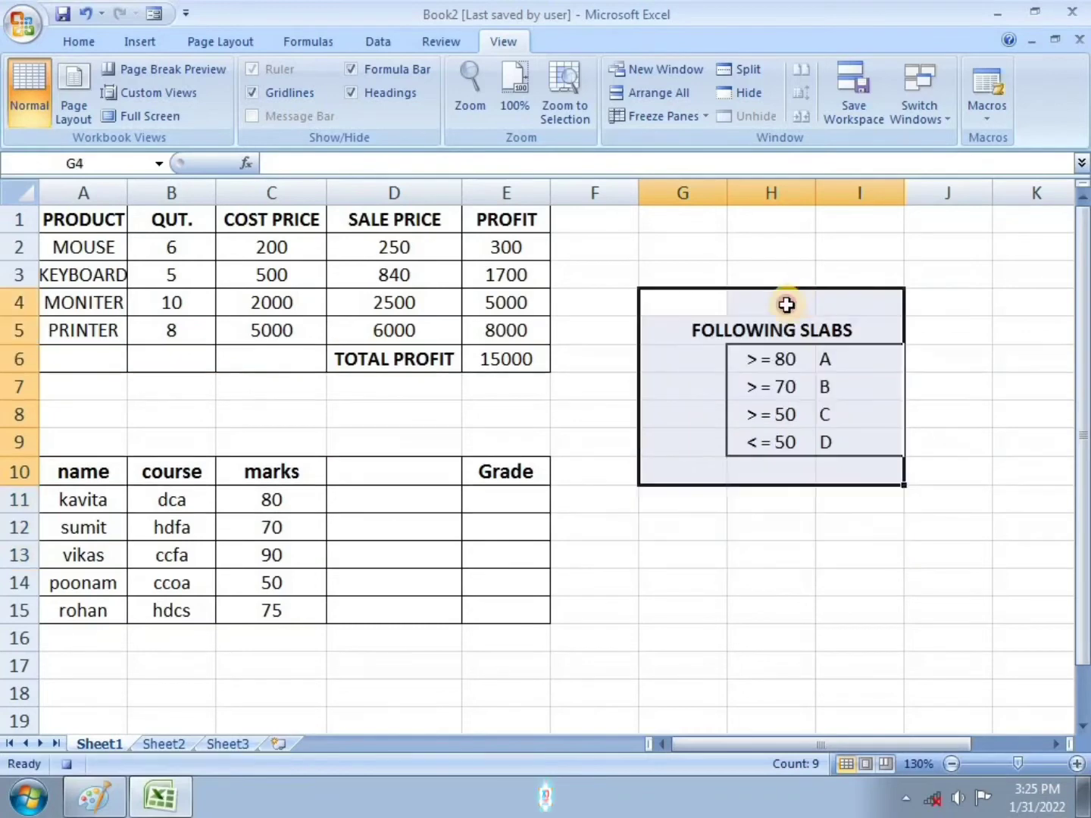
{"action": "left_click", "coordinate": [745, 549]}
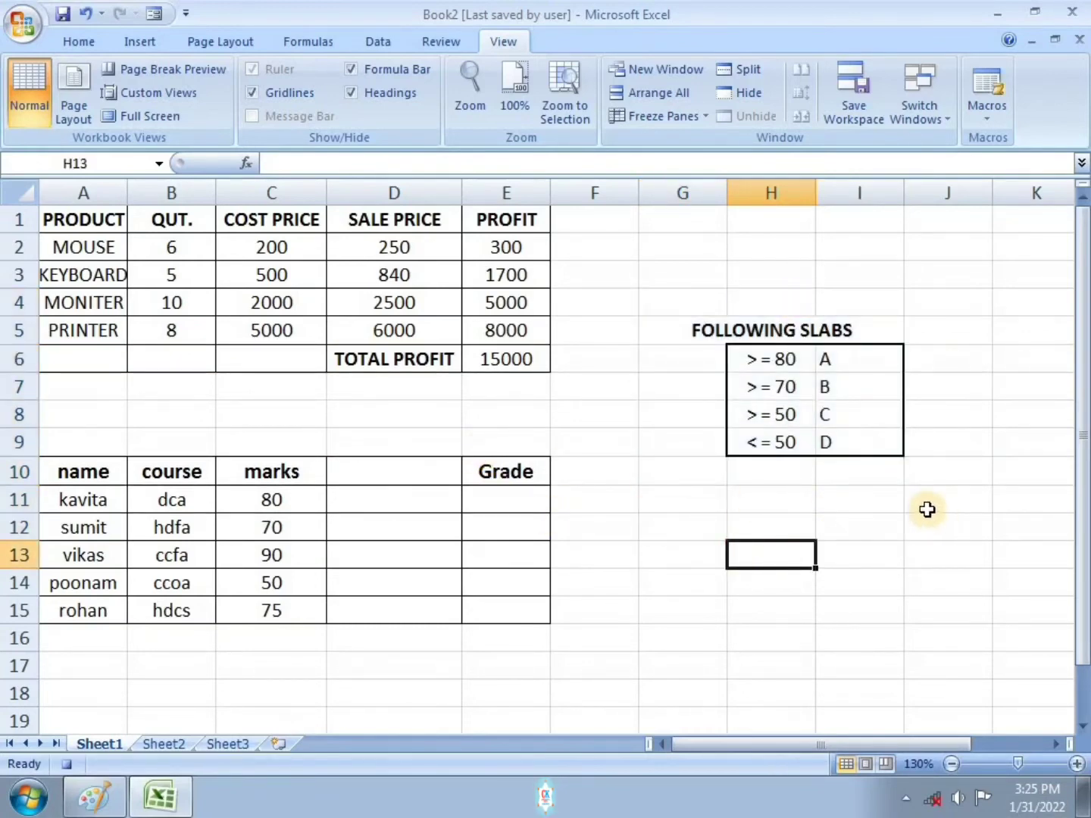
Step: Begin the grade formula in E11 with the condition =IF(C11>=80,"A"
{"action": "left_click", "coordinate": [518, 506]}
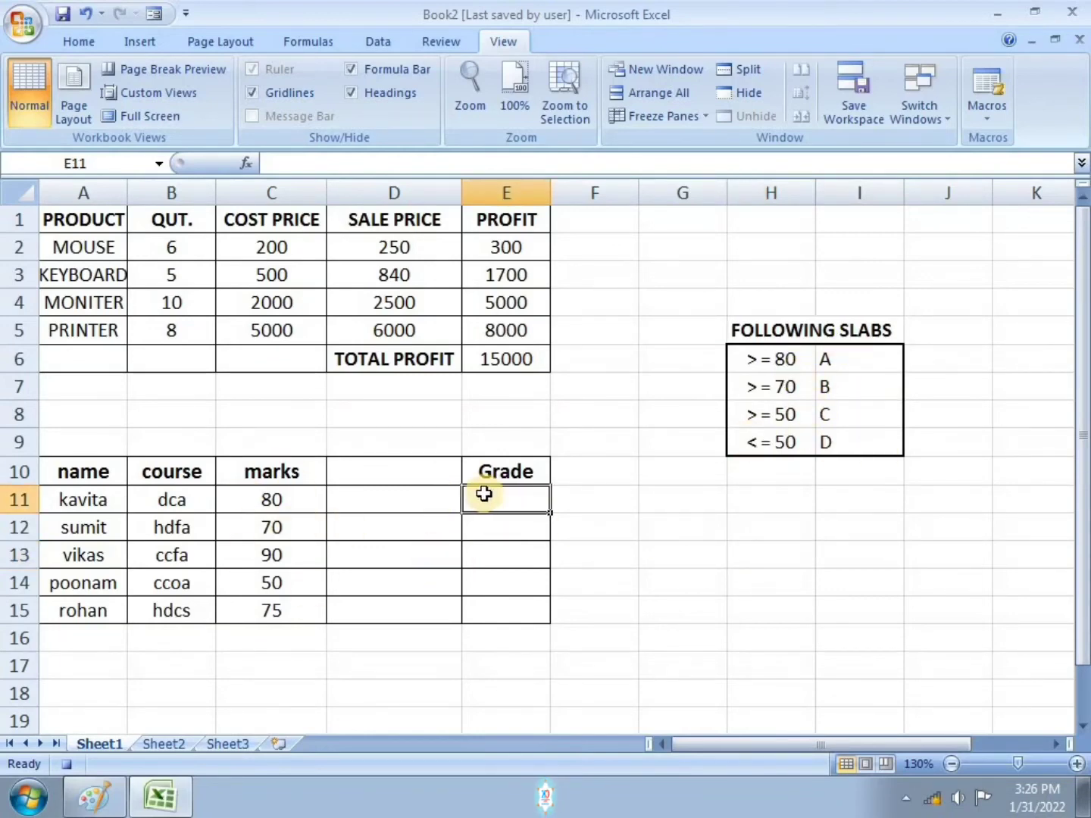
{"action": "type", "text": "="}
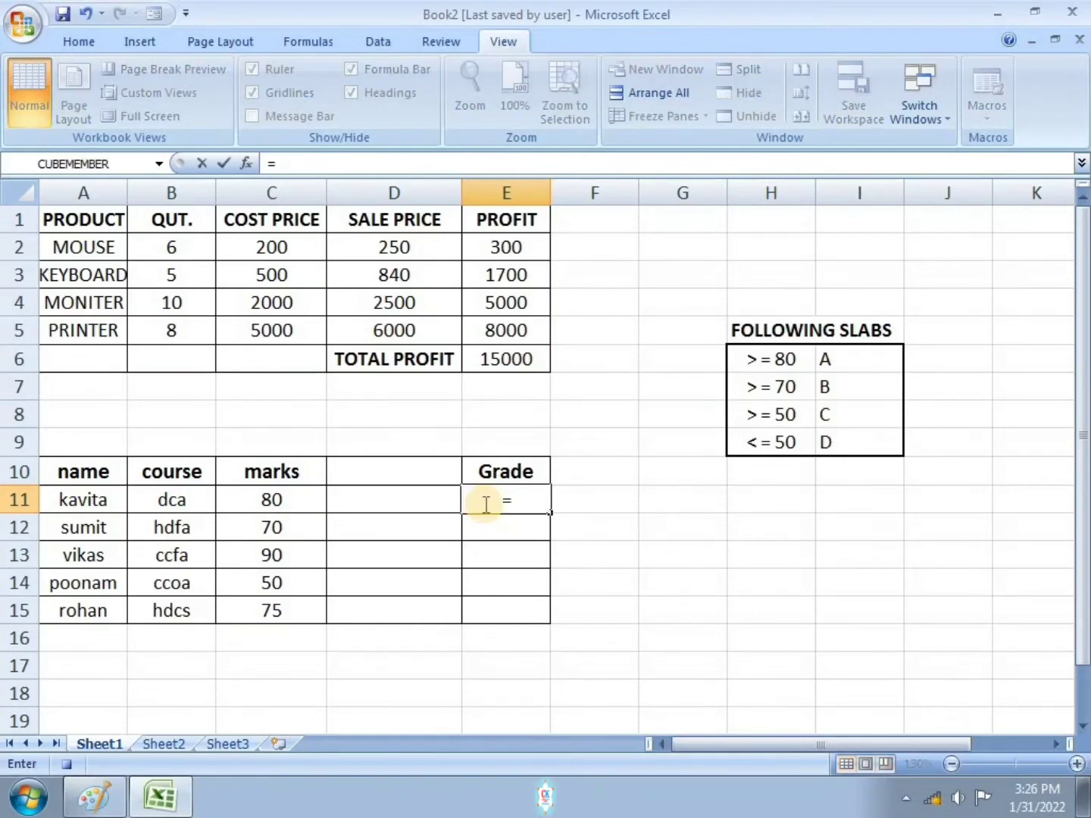
{"action": "type", "text": "I"}
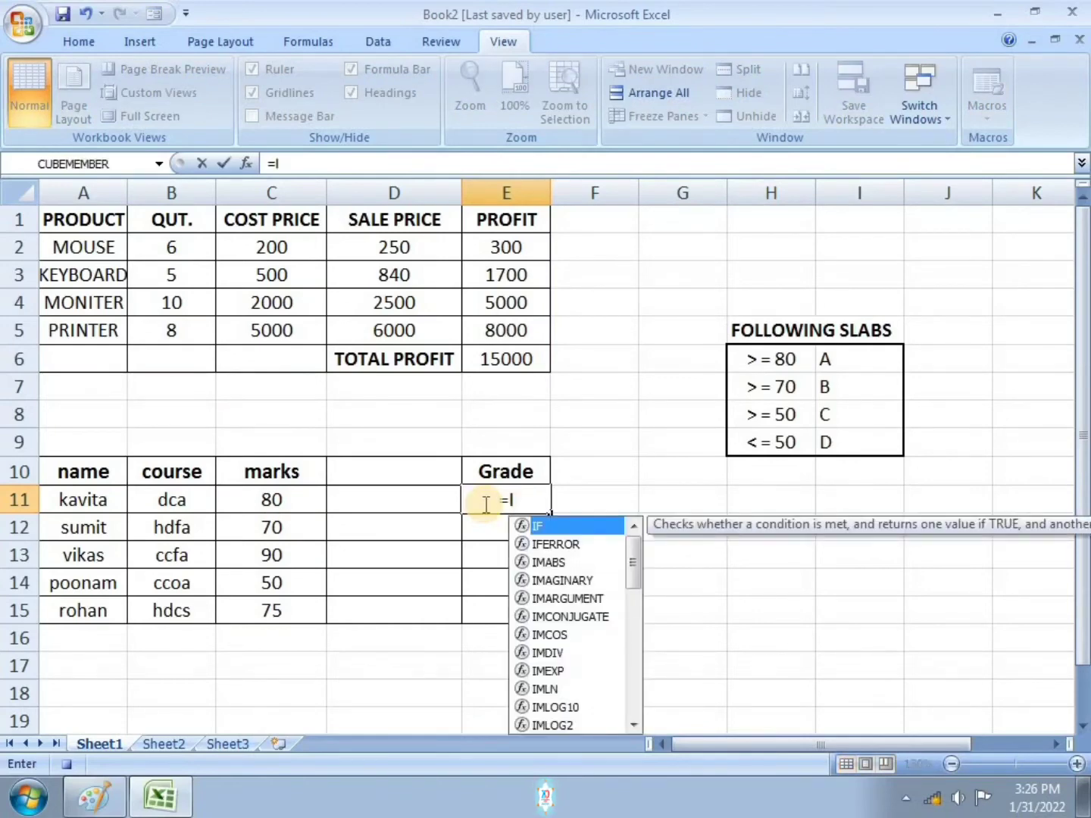
{"action": "type", "text": "F"}
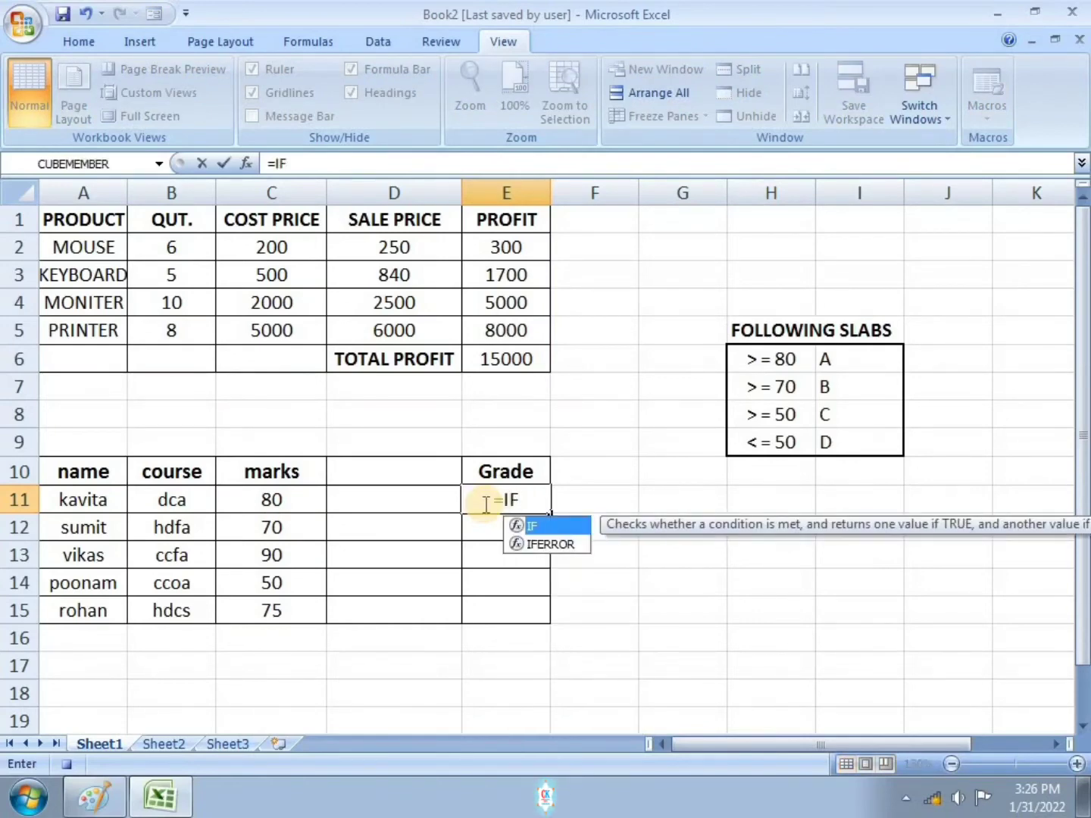
{"action": "type", "text": "("}
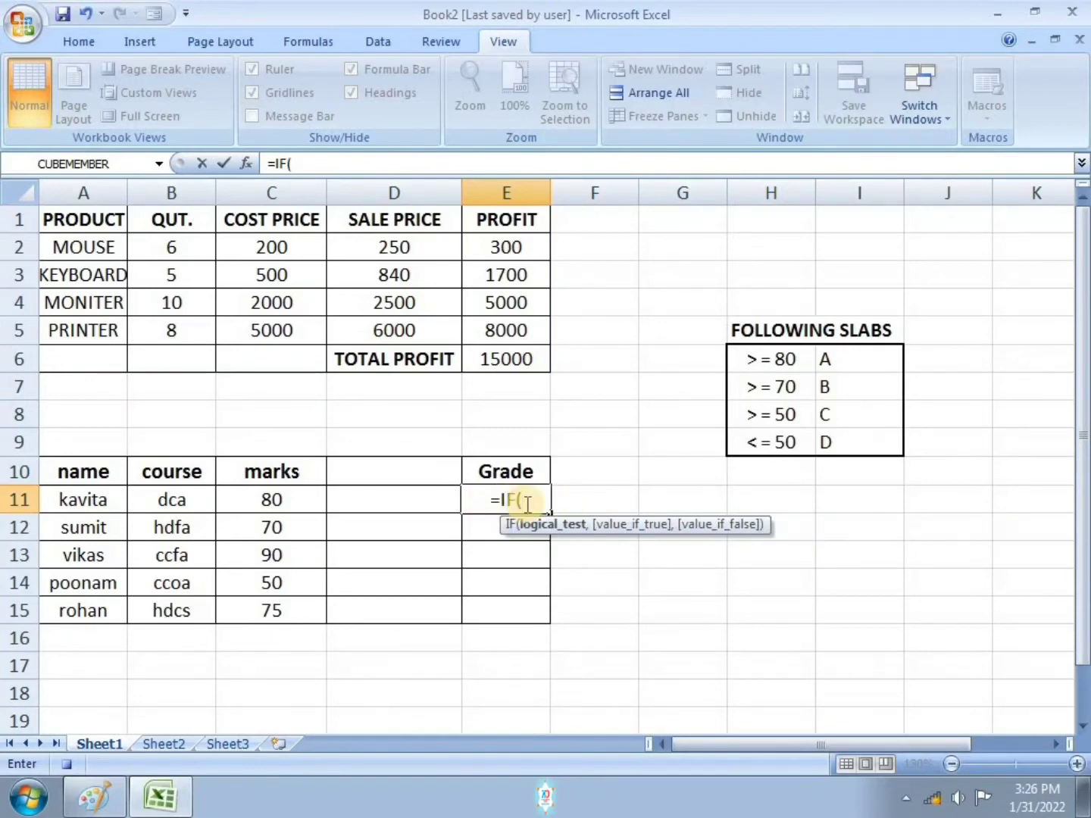
{"action": "left_click", "coordinate": [292, 504]}
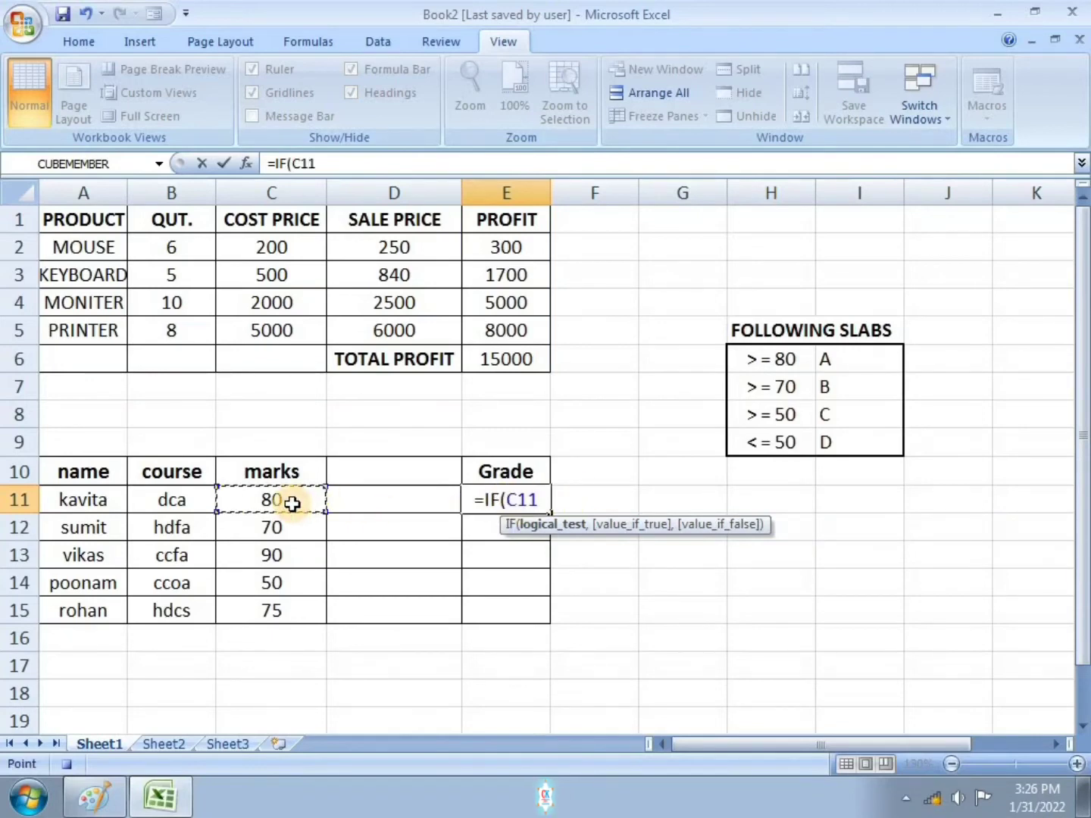
{"action": "type", "text": ">"}
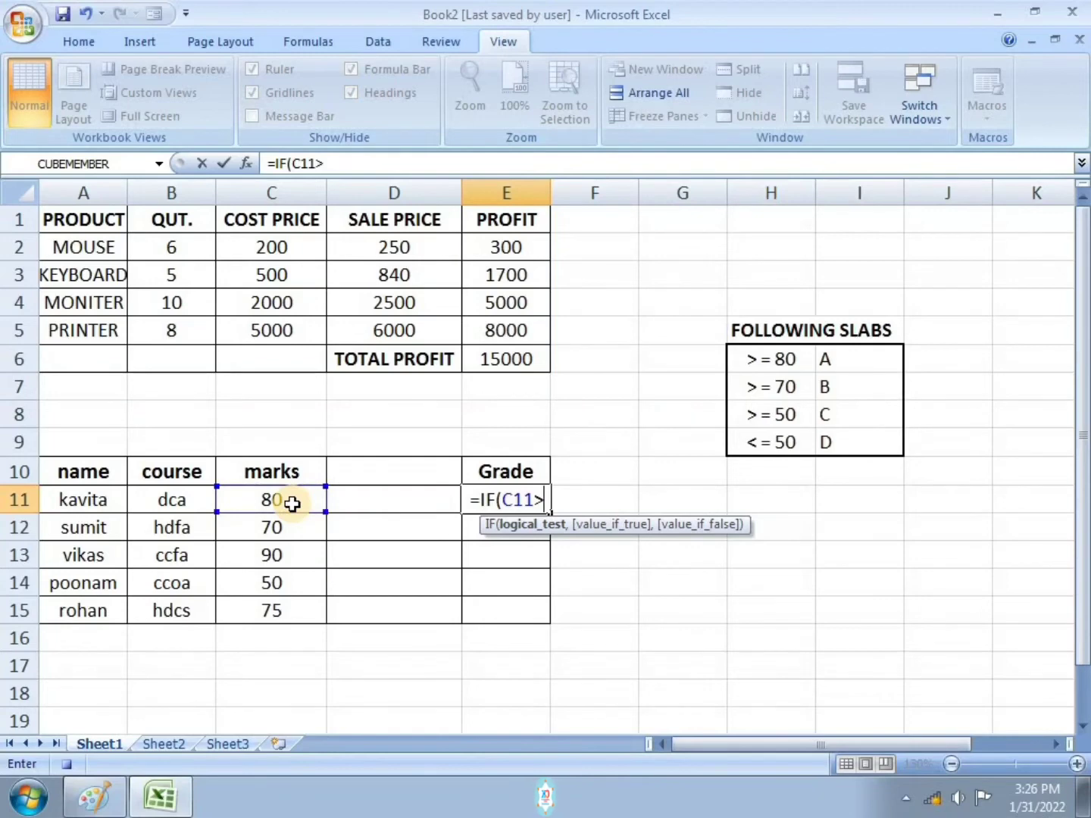
{"action": "type", "text": "="}
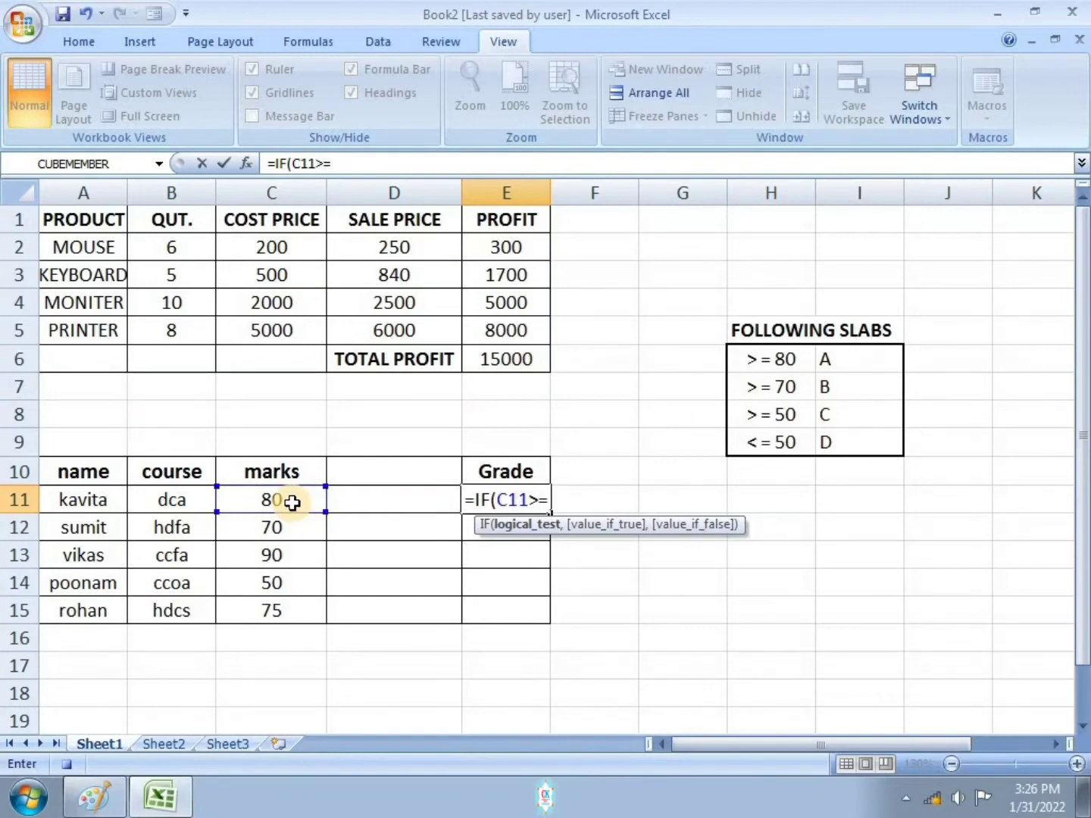
{"action": "type", "text": "80"}
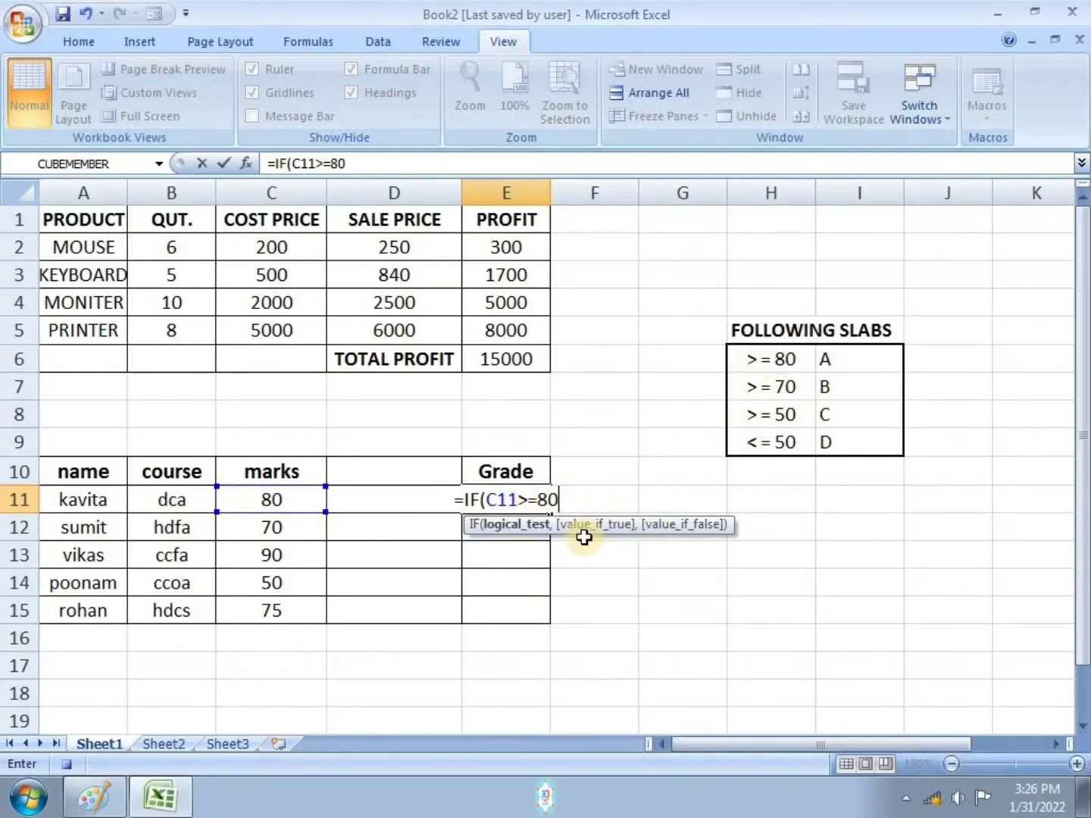
{"action": "type", "text": ","}
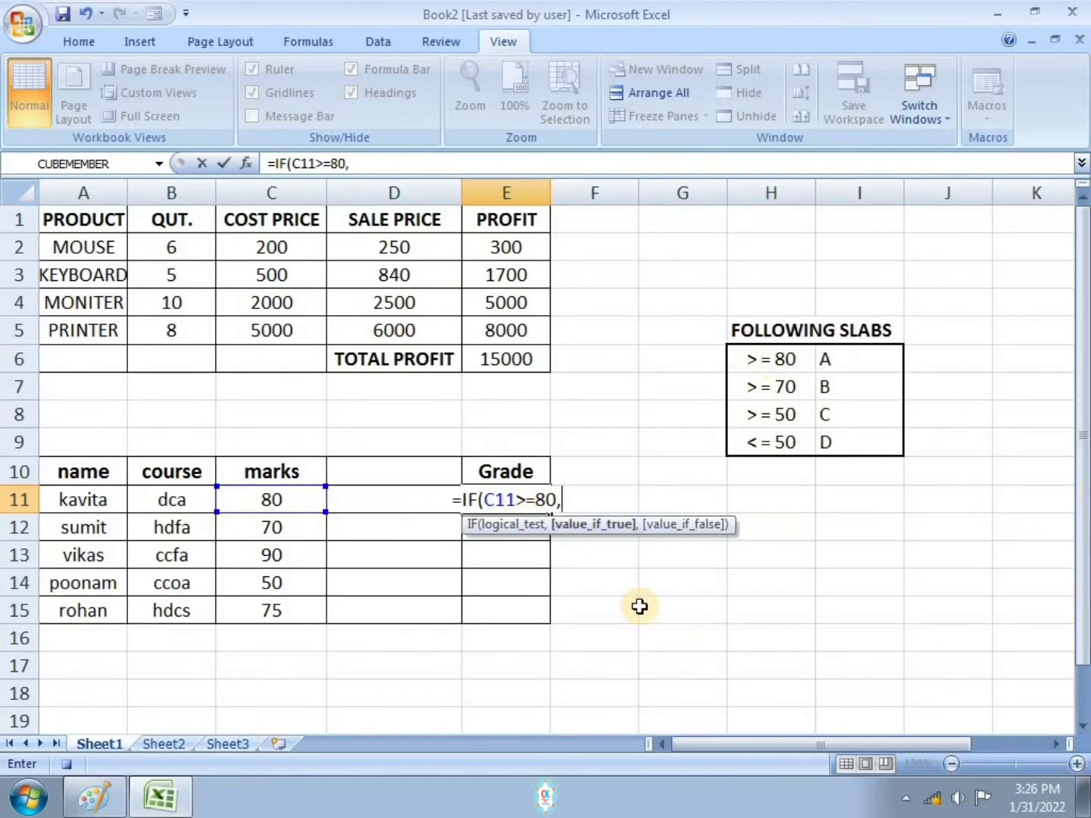
{"action": "type", "text": "\"A\""}
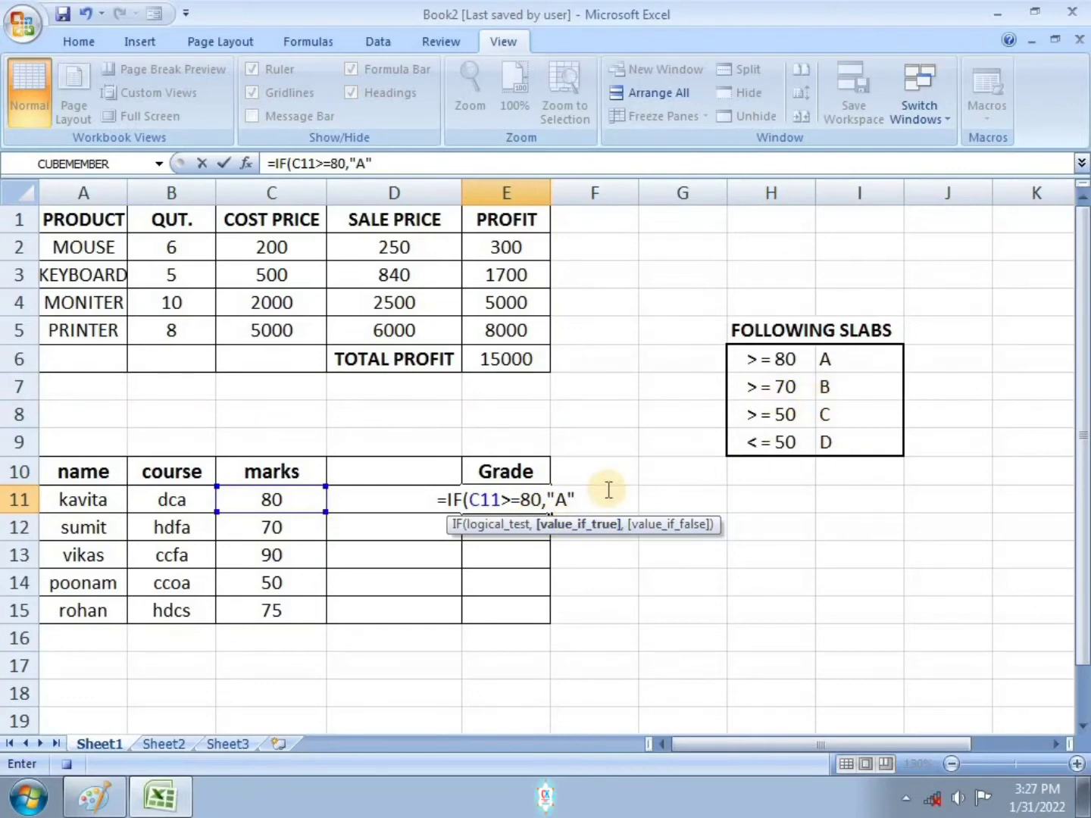
Step: Add a nested second condition to the grade formula in E11: IF(C11>=70,"B"
{"action": "type", "text": ",IF"}
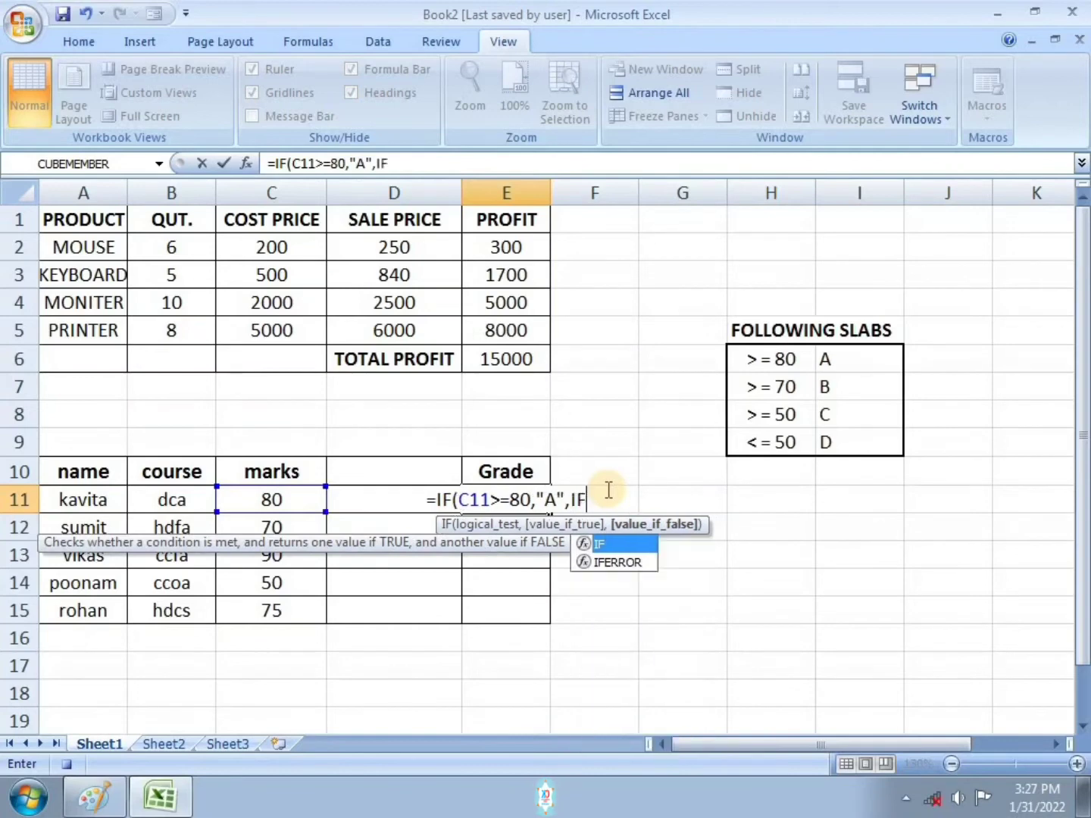
{"action": "type", "text": "("}
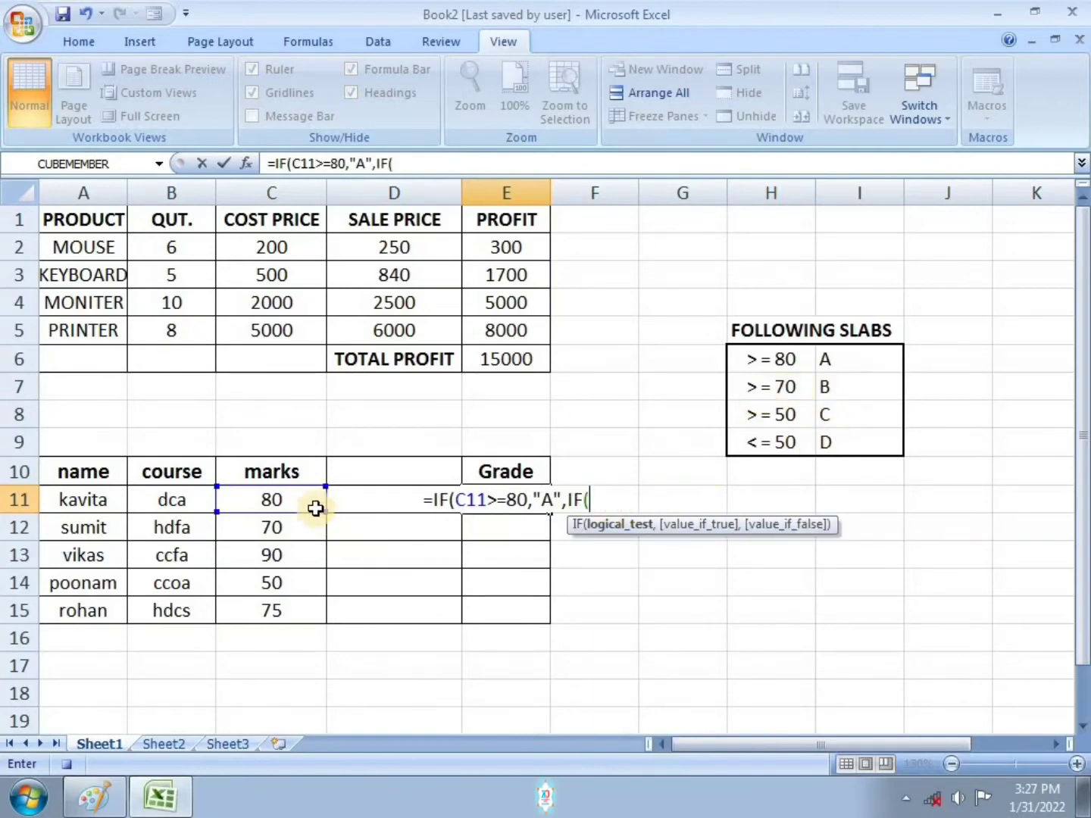
{"action": "left_click", "coordinate": [285, 502]}
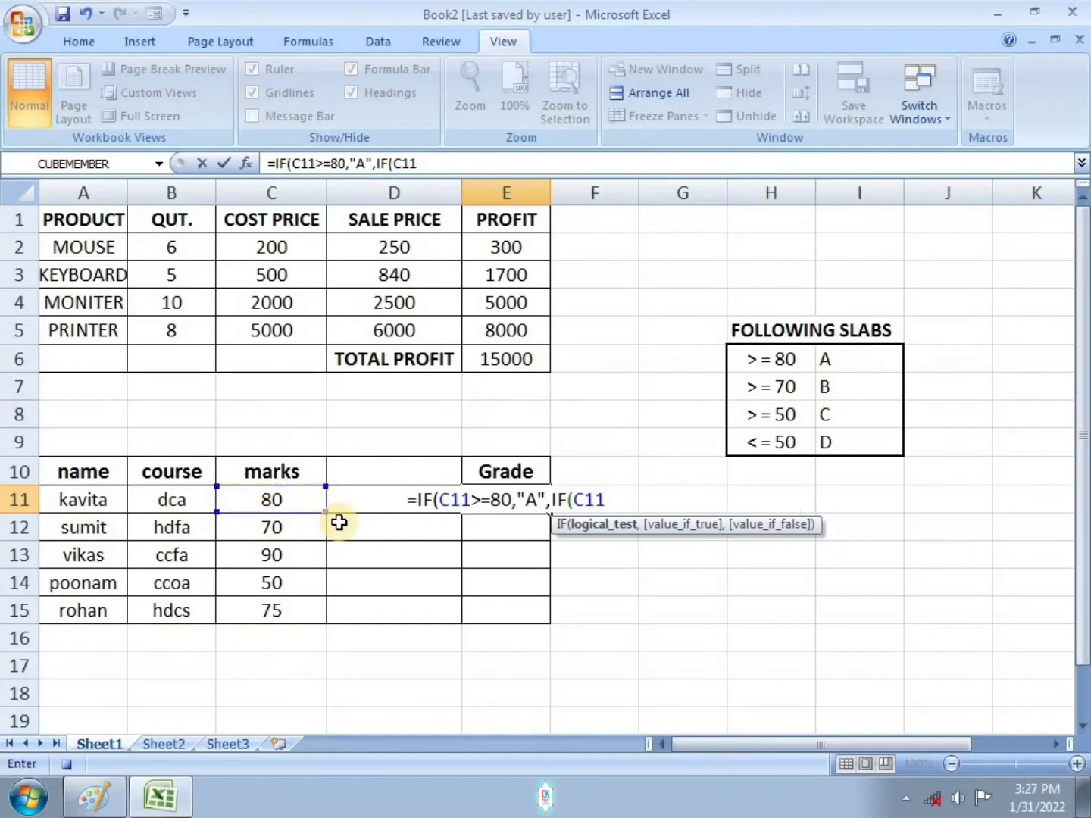
{"action": "type", "text": ">="}
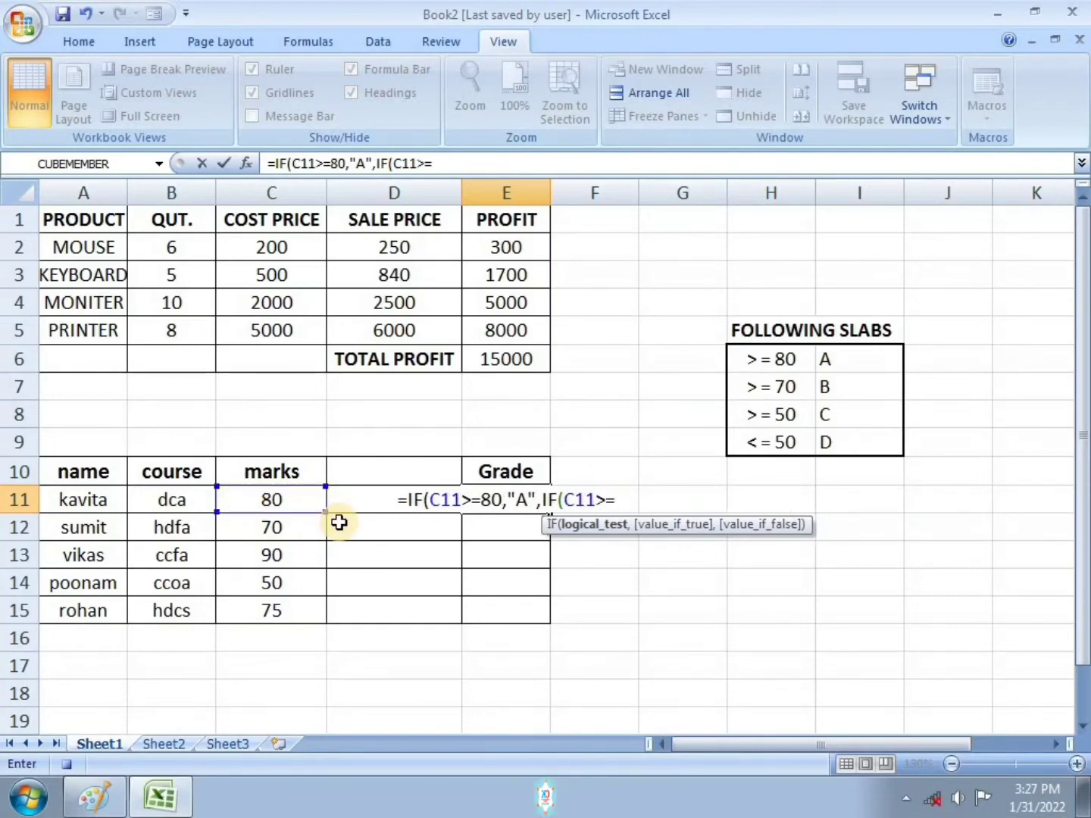
{"action": "type", "text": "70"}
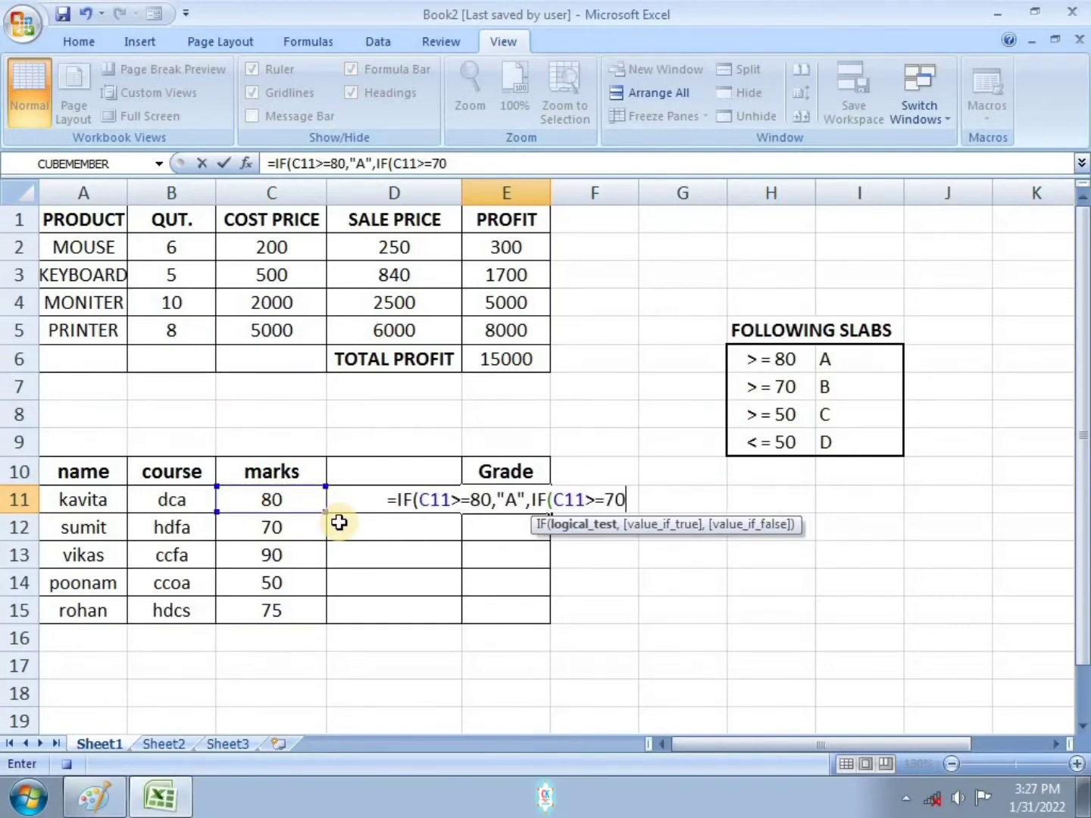
{"action": "type", "text": ","}
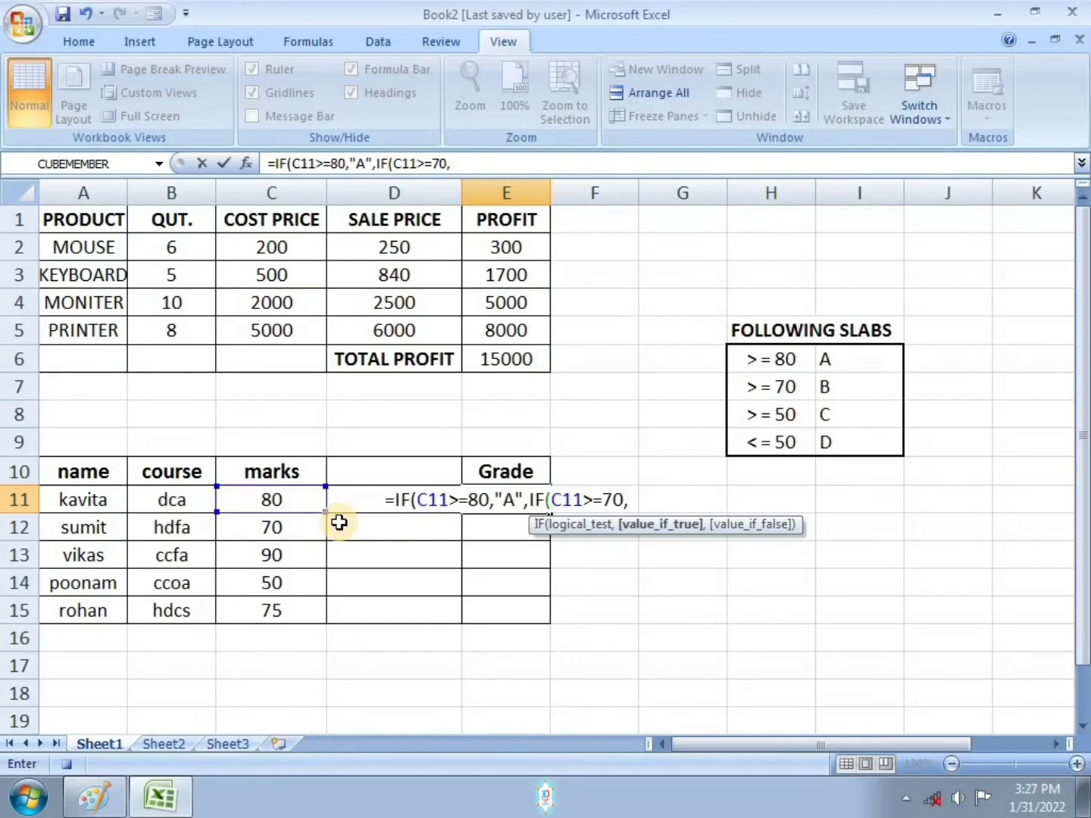
{"action": "type", "text": "\""}
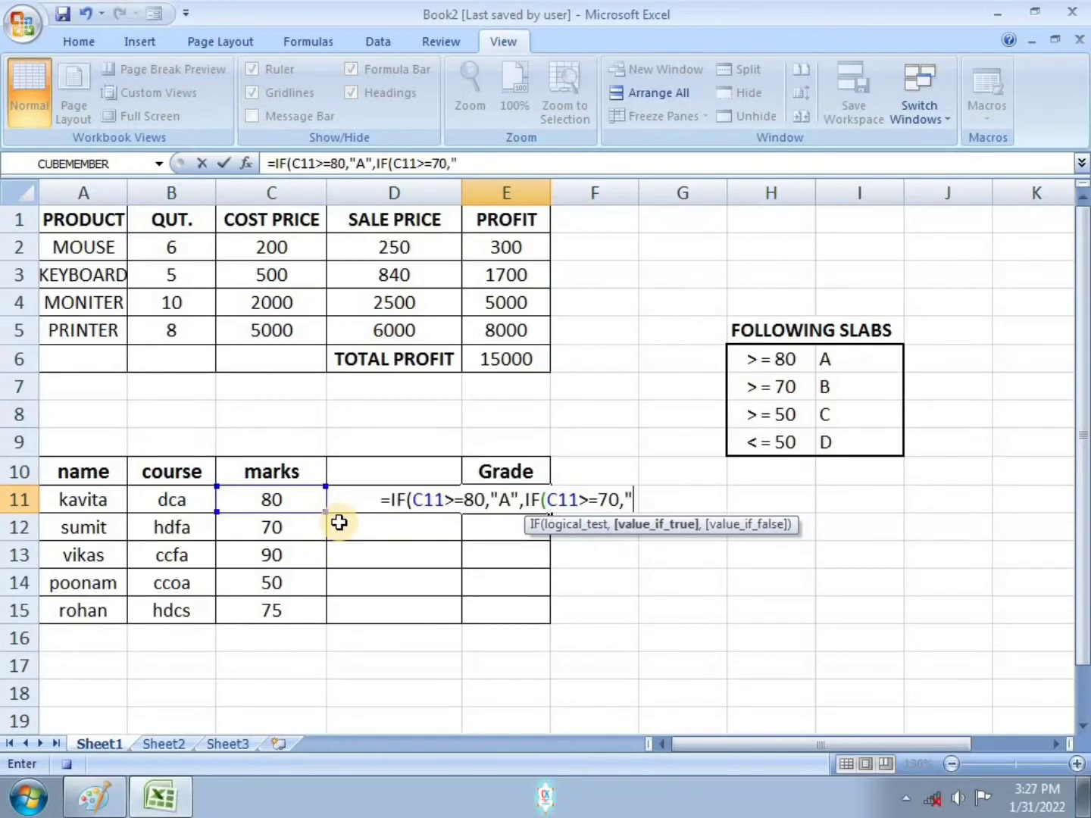
{"action": "type", "text": "B\""}
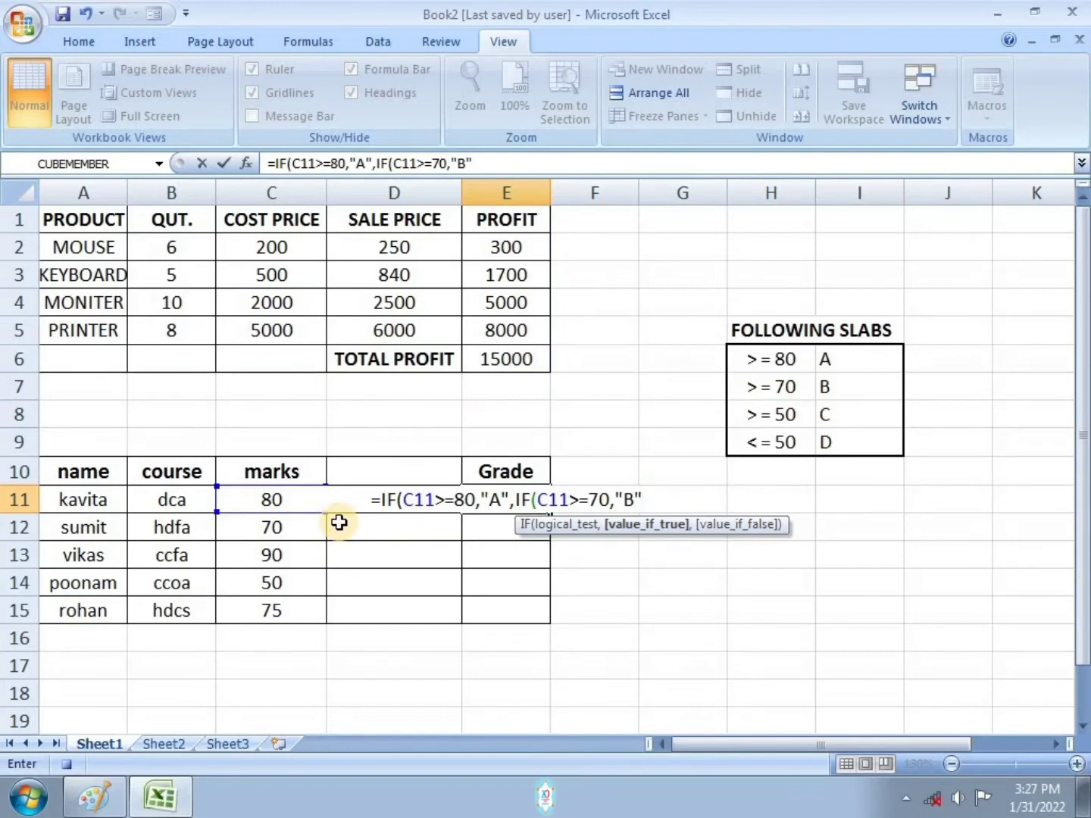
Step: Continue the E11 grade formula with a third nested condition: IF(C11>=50,"C"
{"action": "type", "text": ","}
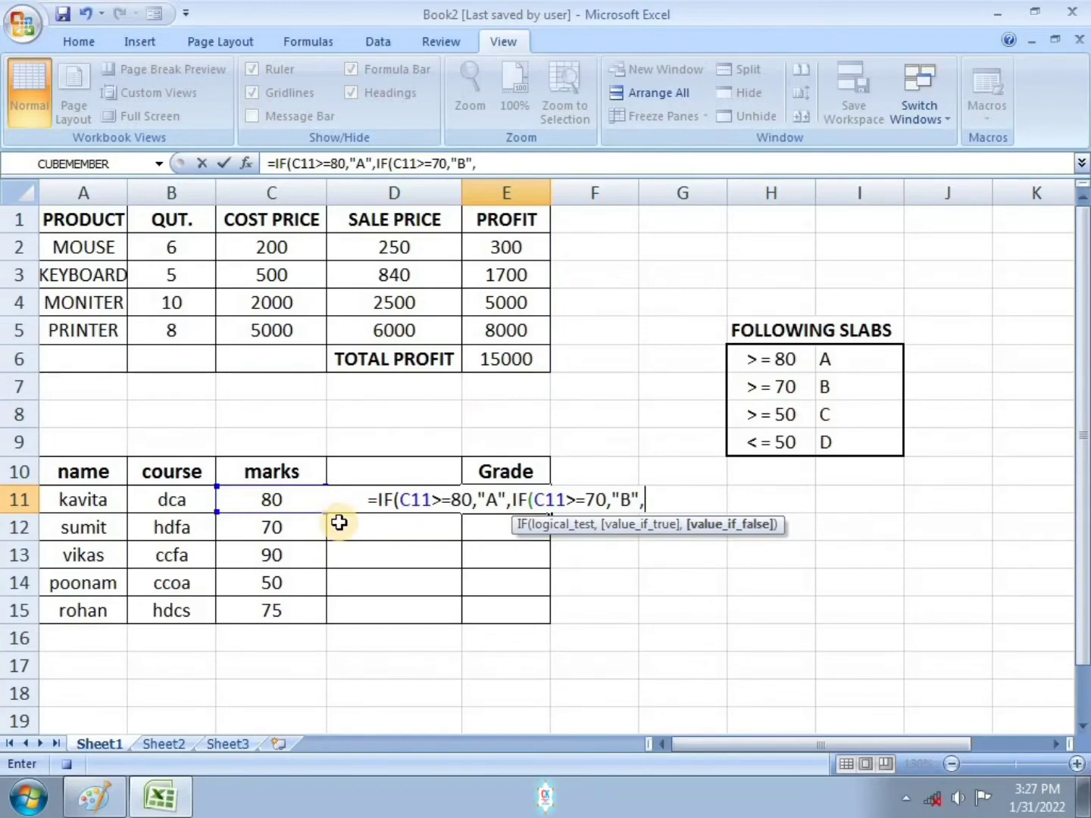
{"action": "type", "text": "IF("}
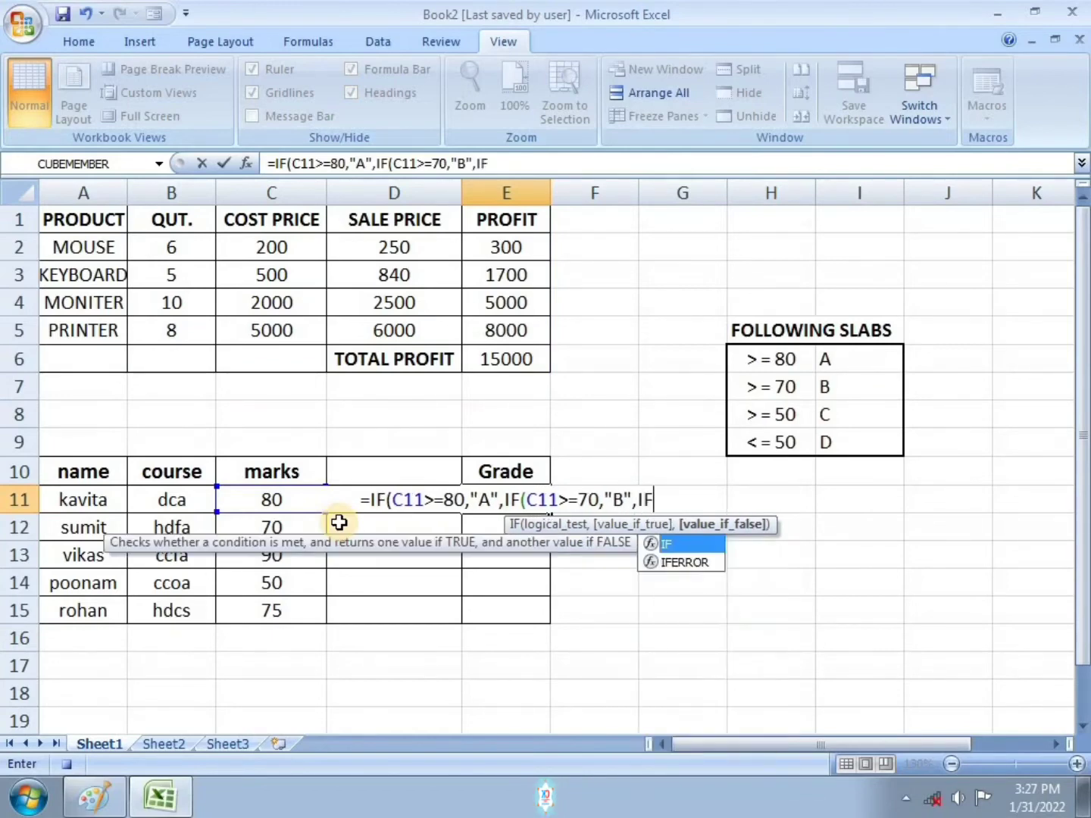
{"action": "left_click", "coordinate": [270, 500]}
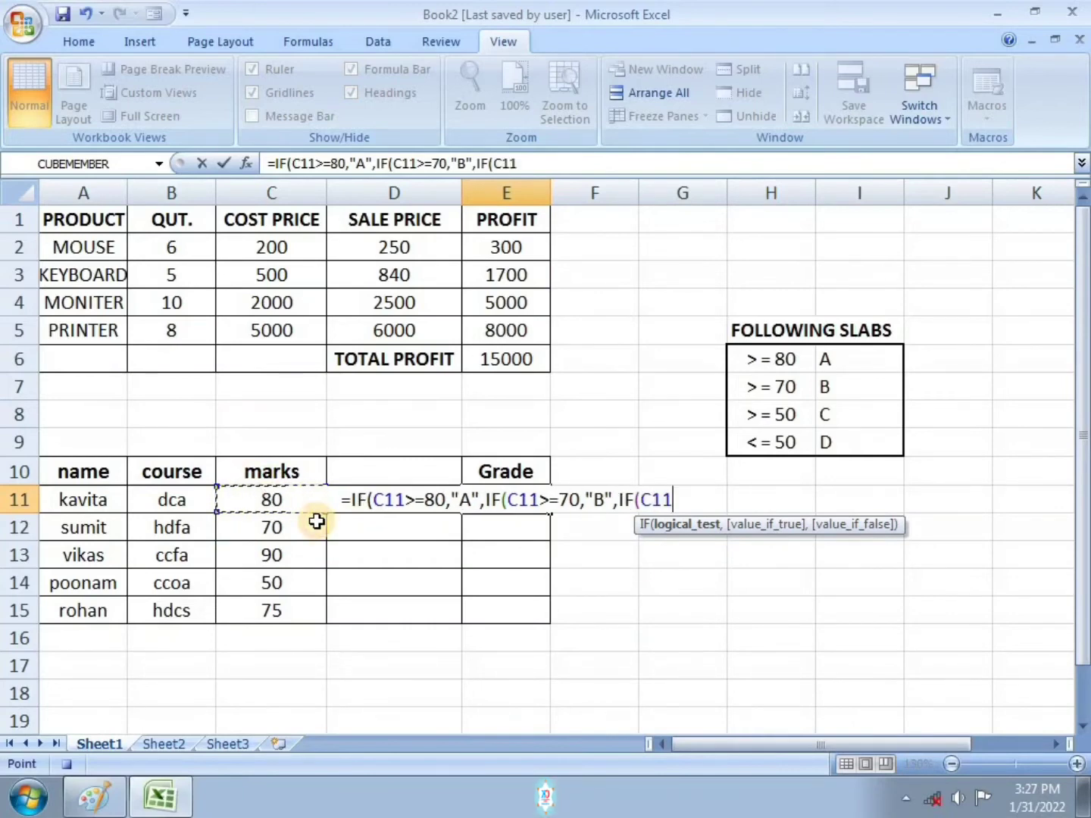
{"action": "type", "text": ">="}
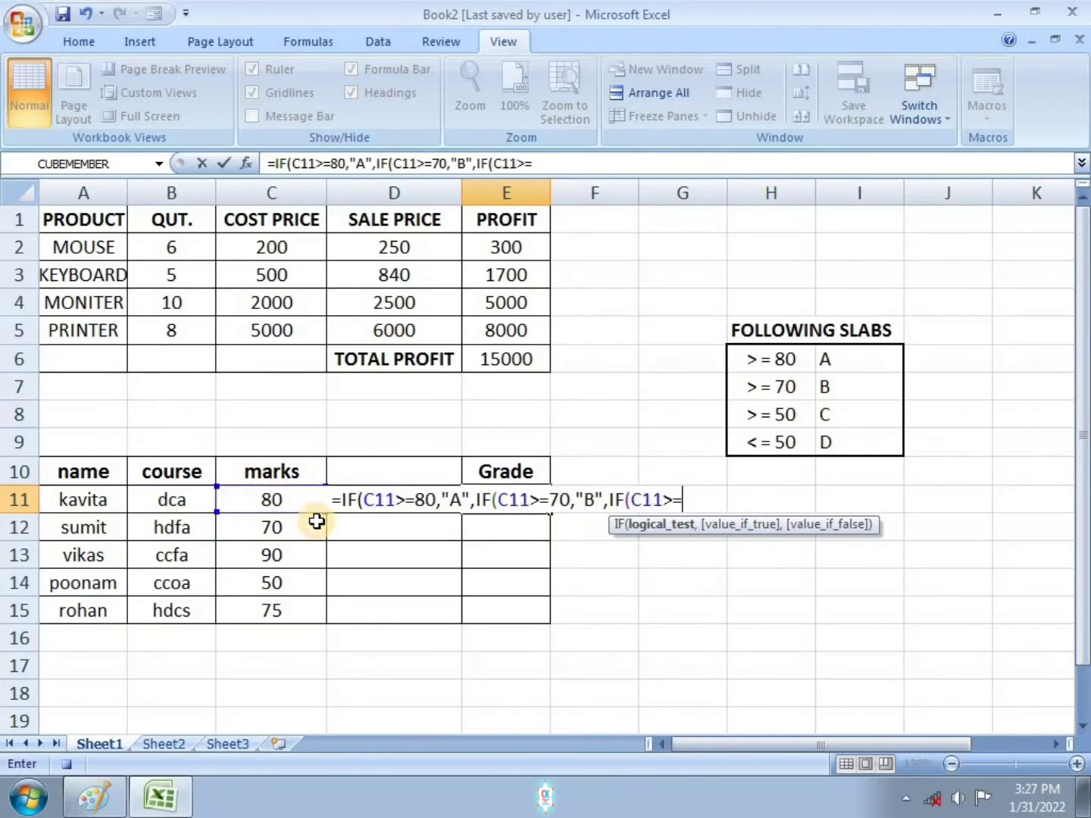
{"action": "type", "text": "5"}
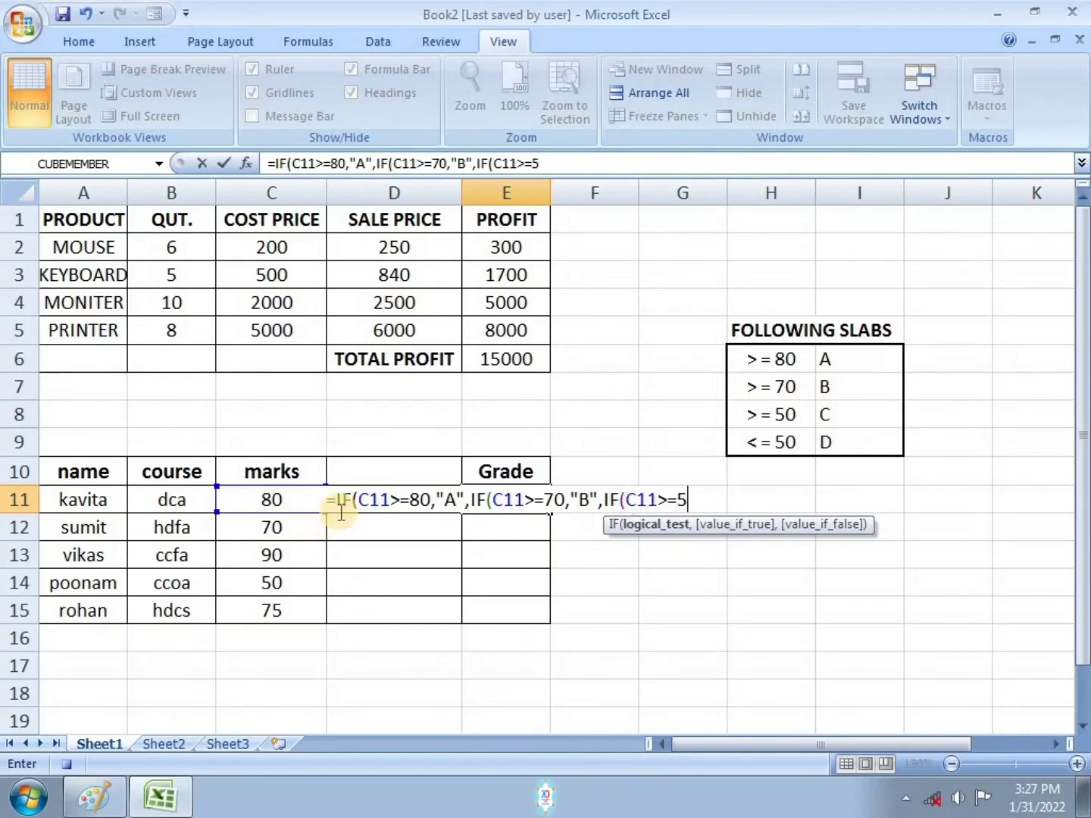
{"action": "type", "text": "0,\""}
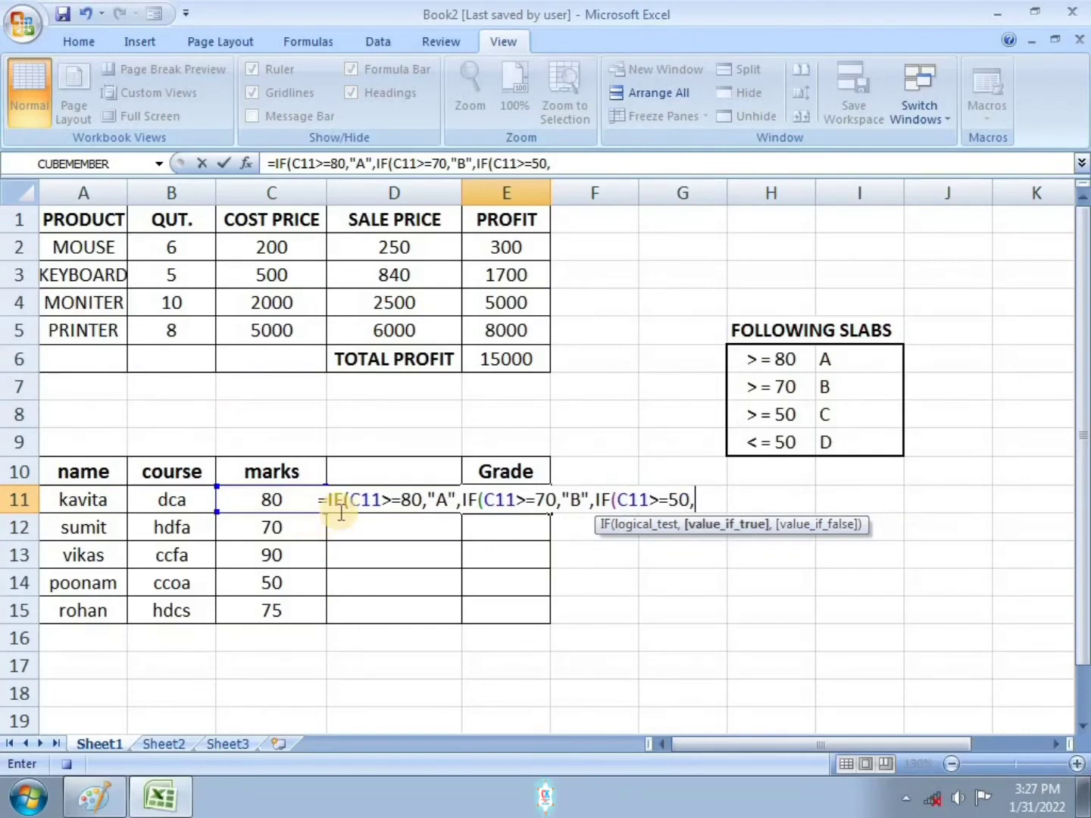
{"action": "type", "text": "C"}
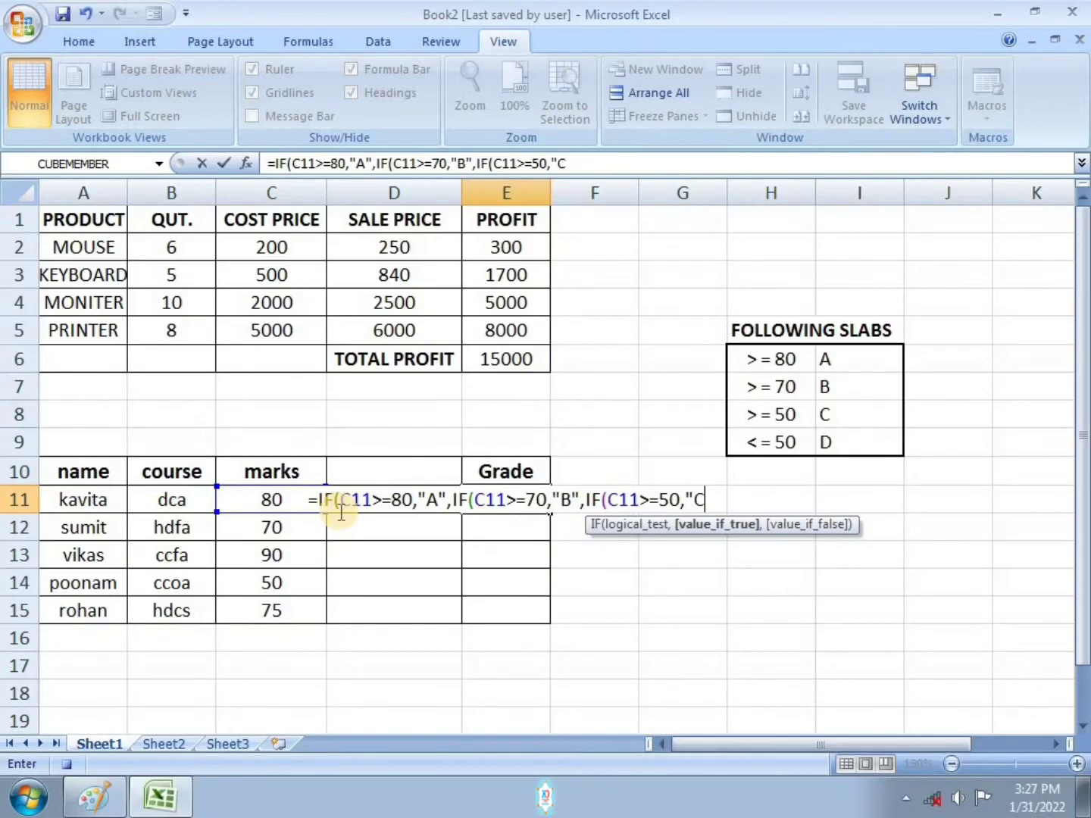
{"action": "type", "text": "\""}
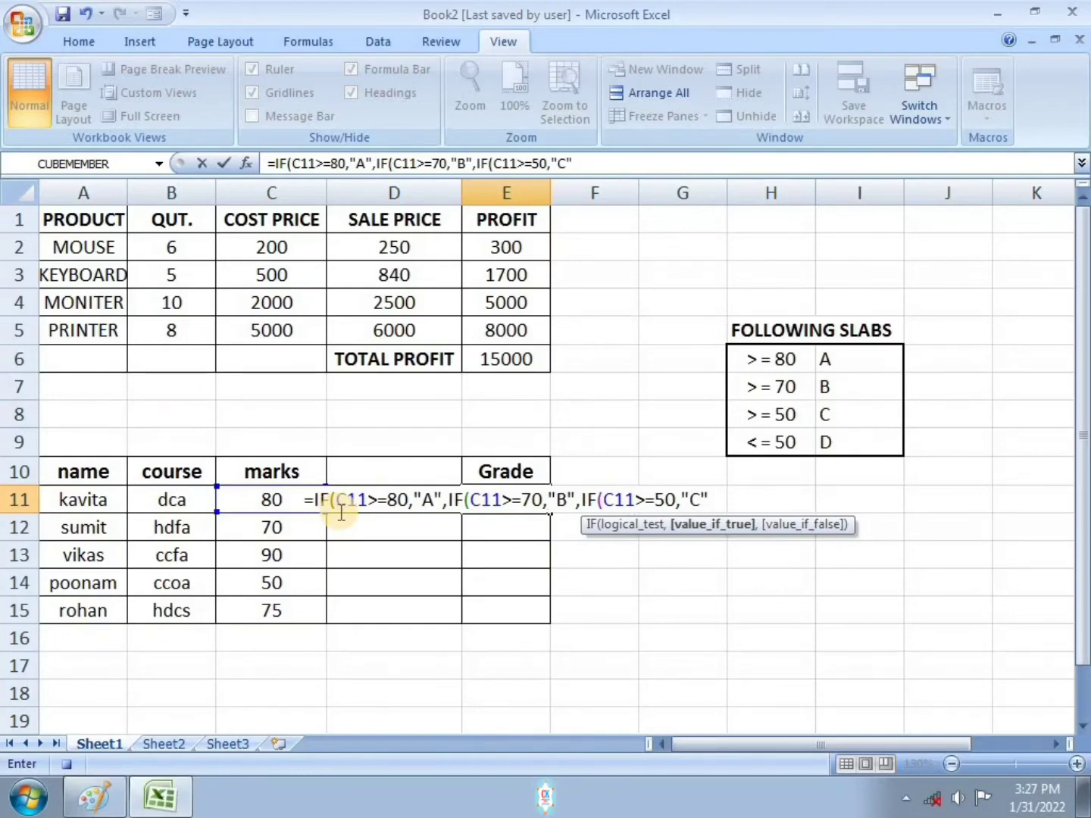
Step: Extend the E11 grade formula with a fourth nested condition: IF(C11<50,"D"
{"action": "type", "text": ",I"}
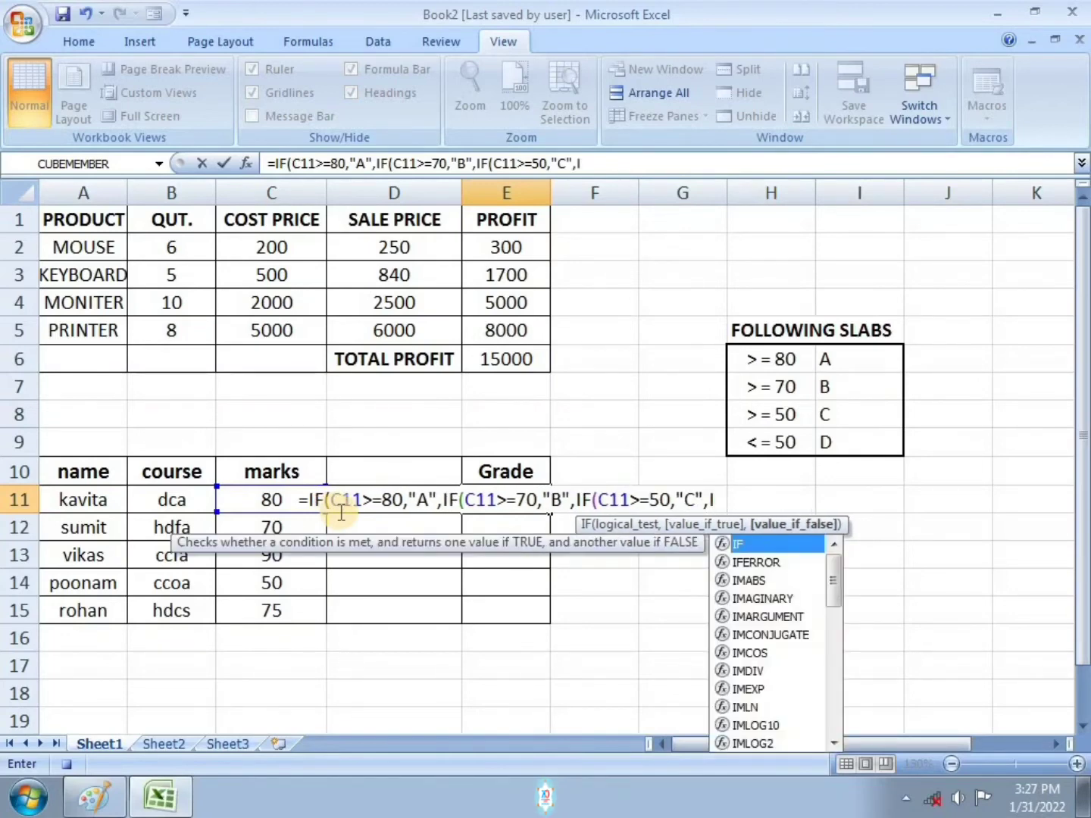
{"action": "type", "text": "F"}
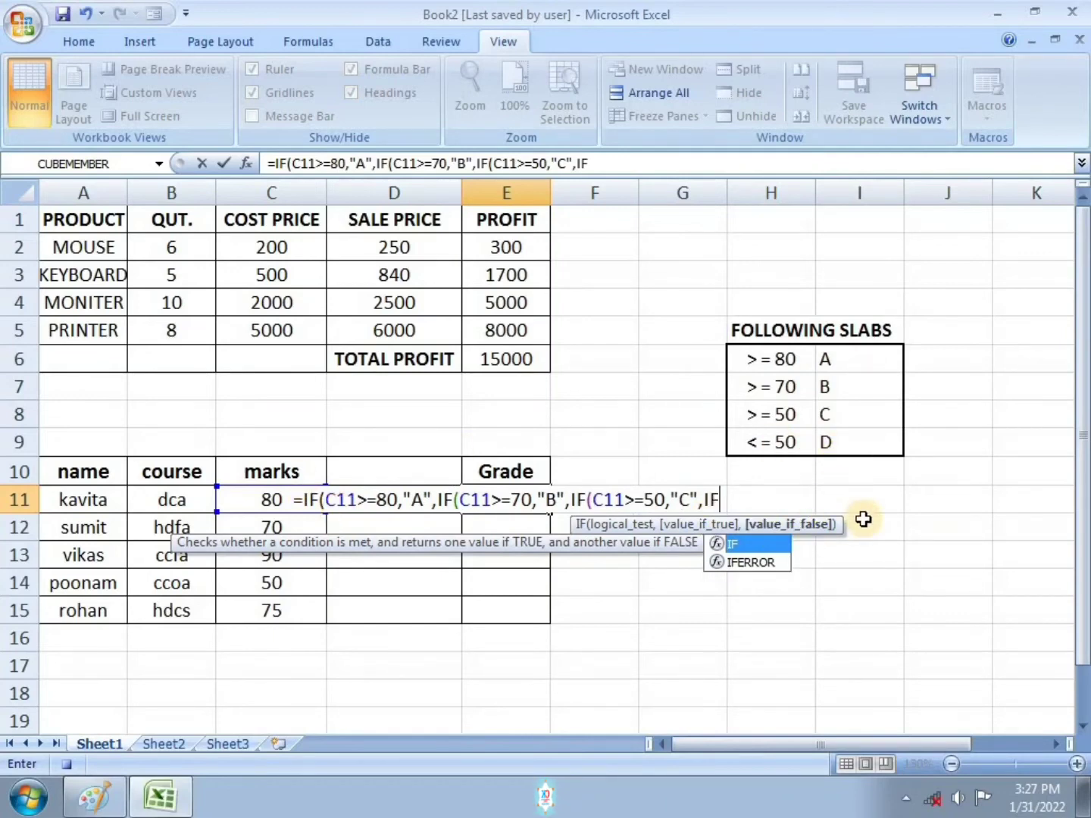
{"action": "type", "text": "("}
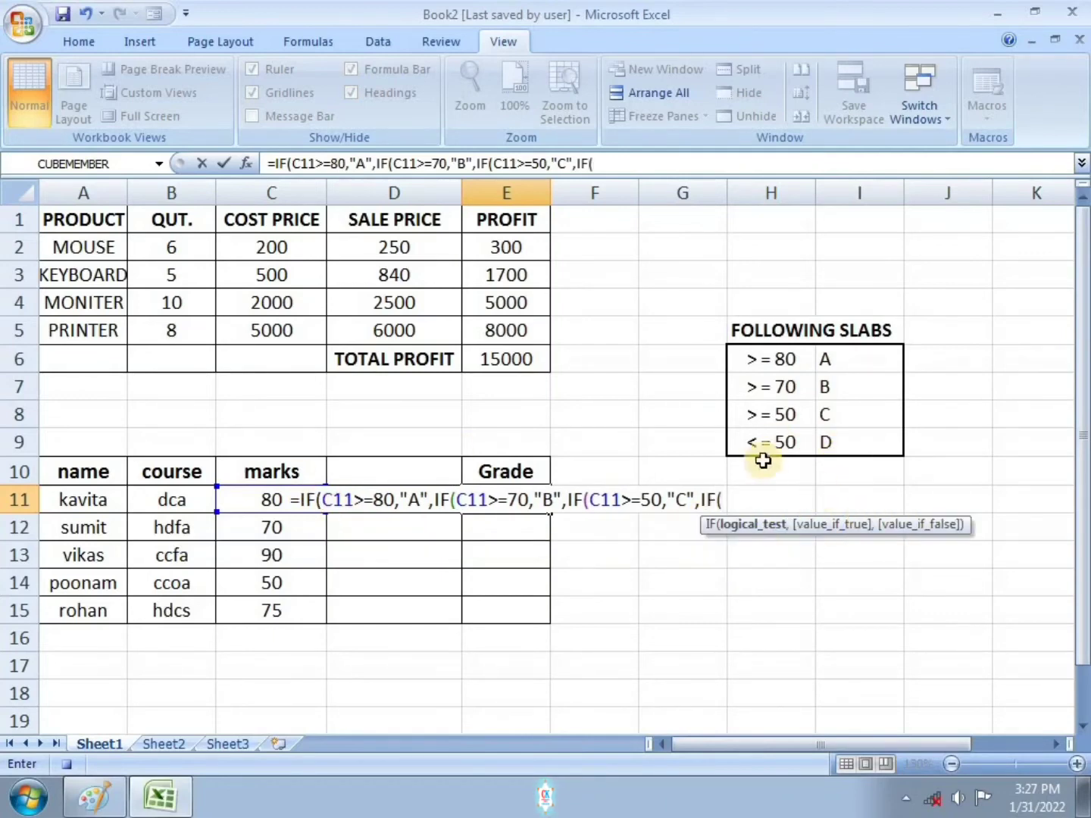
{"action": "left_click", "coordinate": [294, 500]}
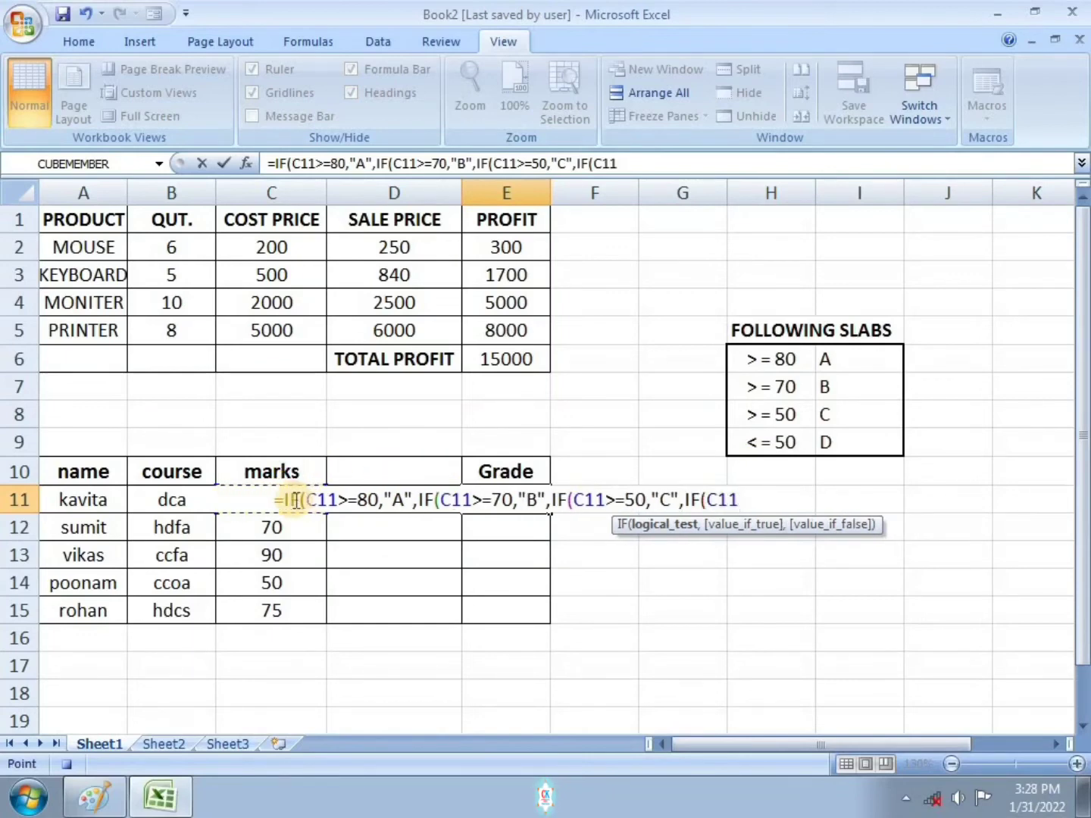
{"action": "type", "text": "<"}
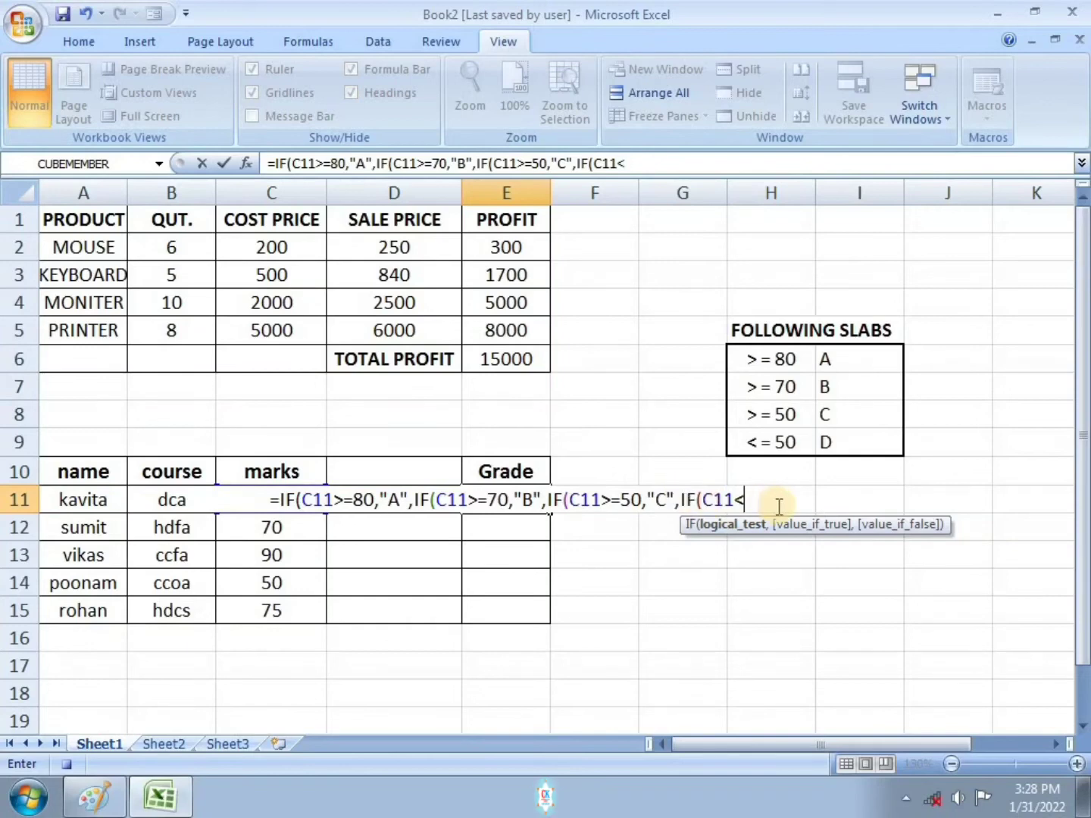
{"action": "type", "text": "50"}
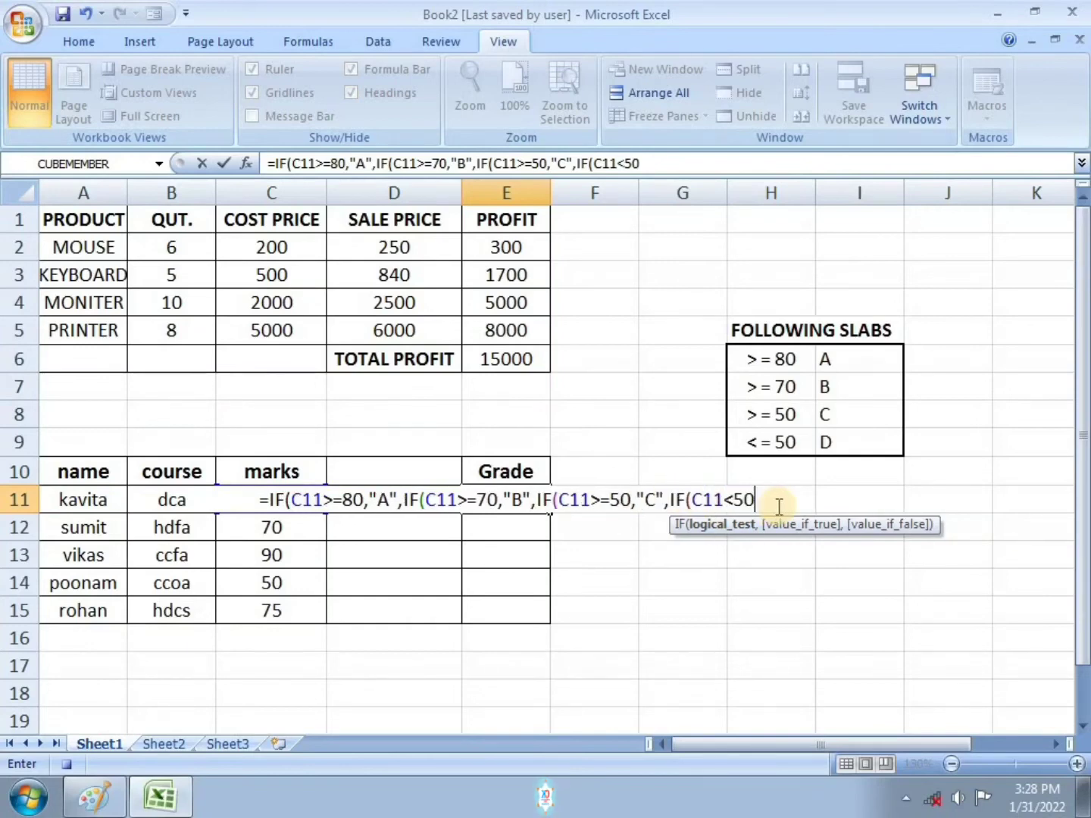
{"action": "type", "text": ","}
{"action": "type", "text": "\"D"}
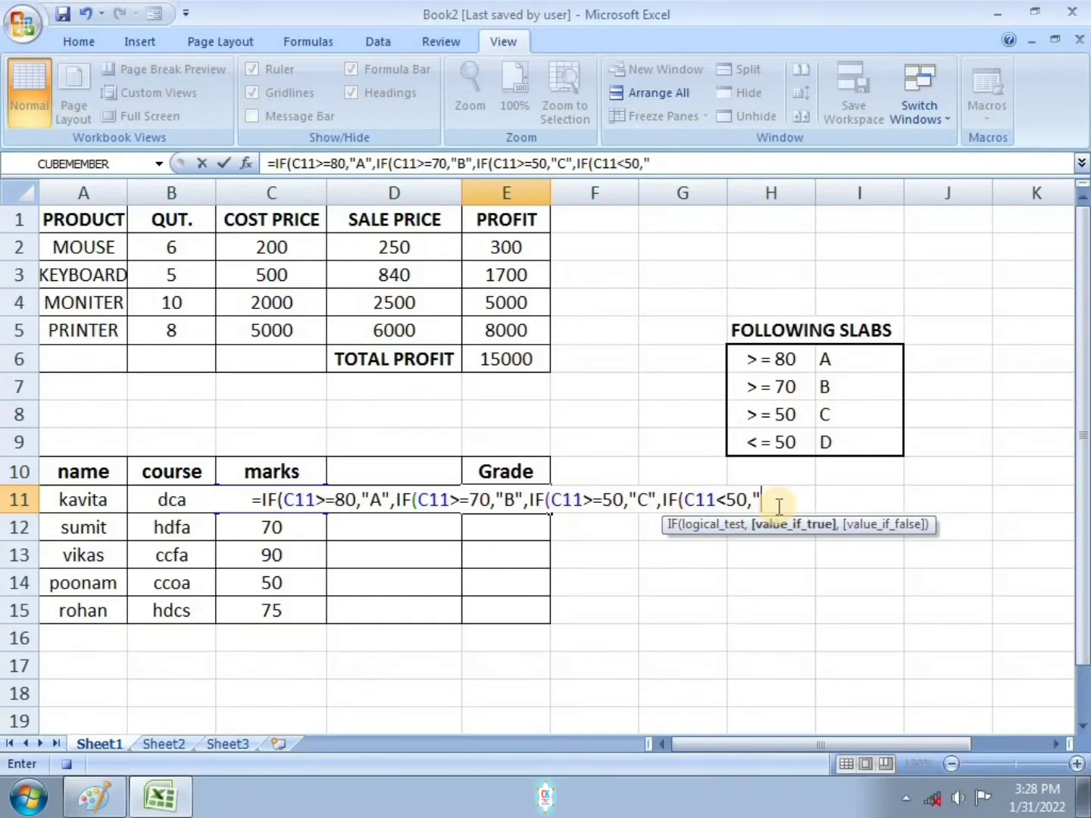
{"action": "type", "text": "\""}
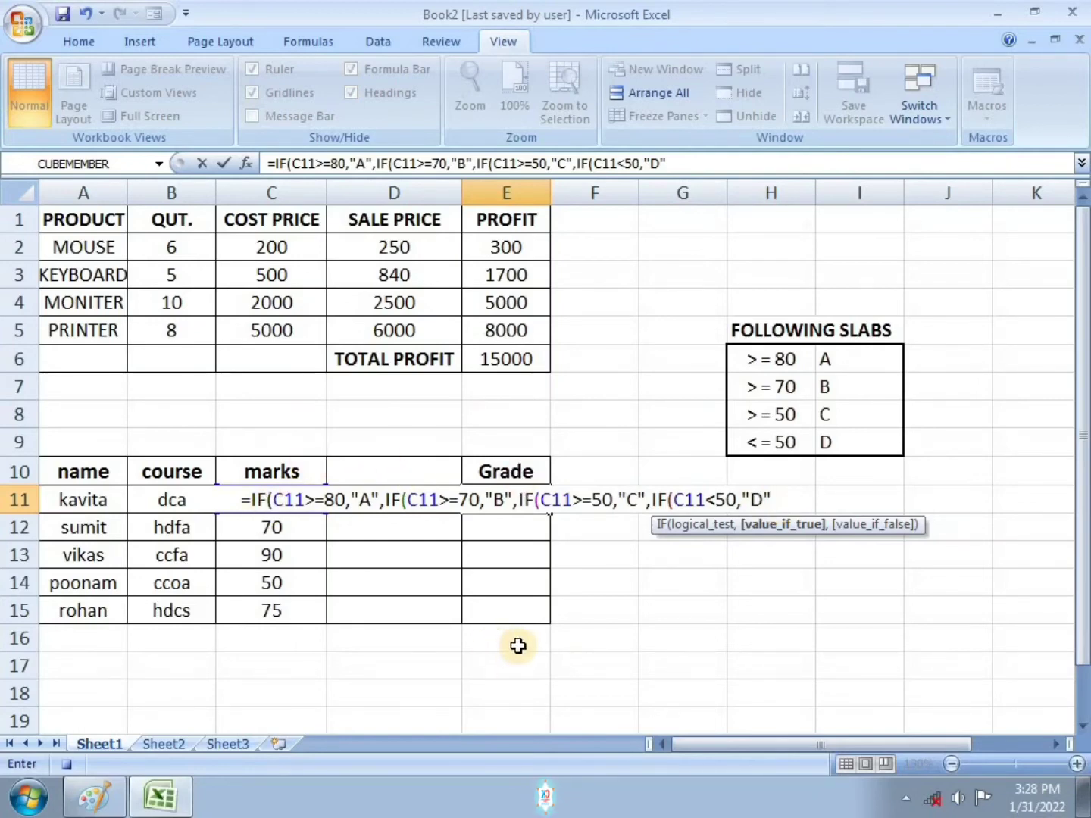
Step: Close the nested IF formula in E11 with four parentheses and fill it down through E15
{"action": "type", "text": ")"}
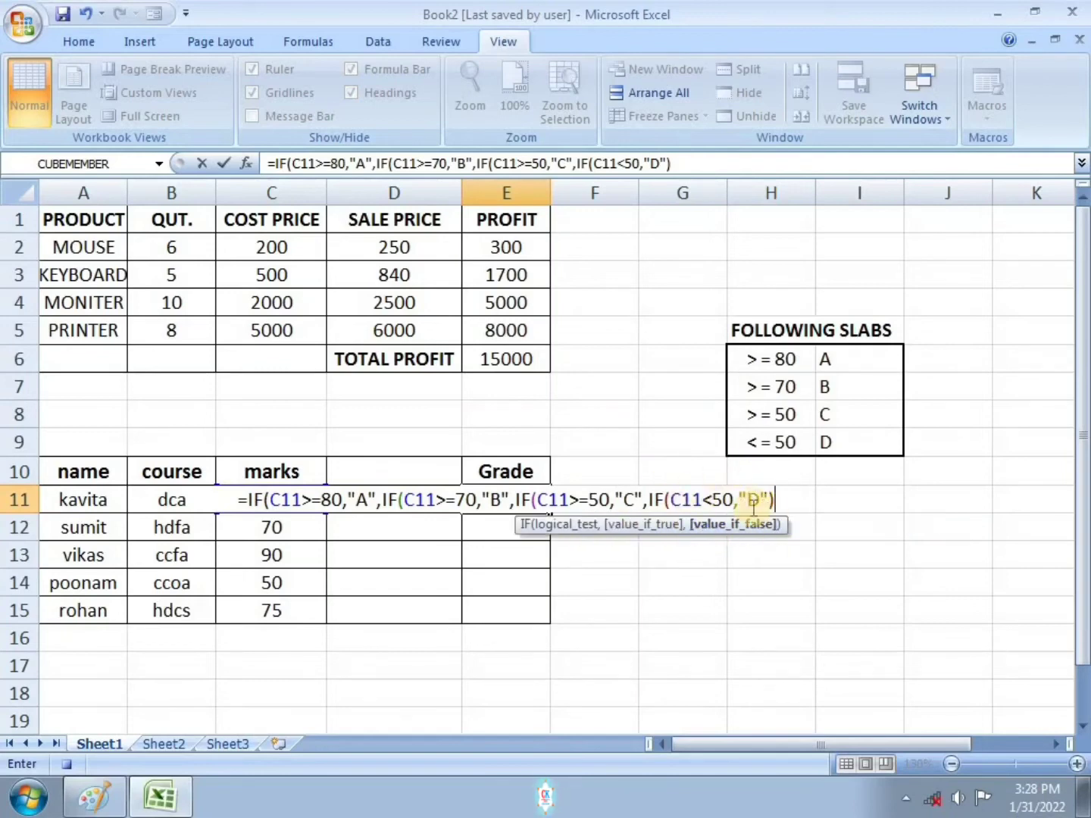
{"action": "type", "text": ")"}
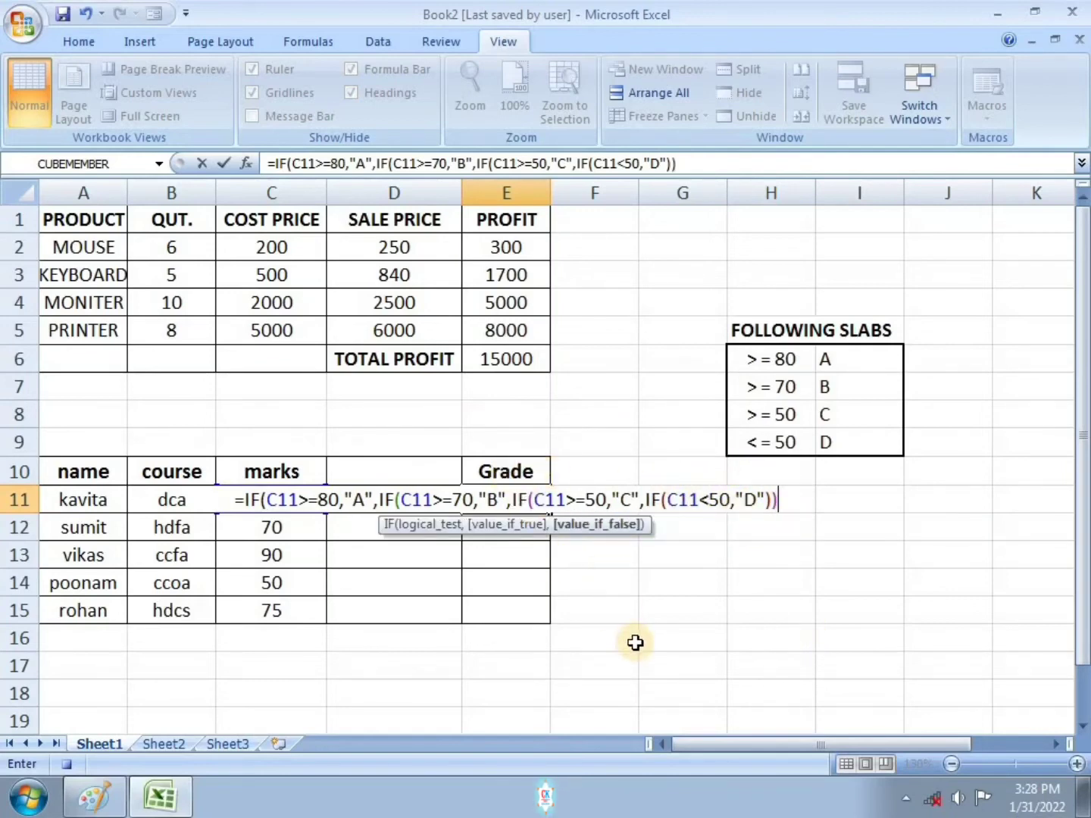
{"action": "type", "text": ")"}
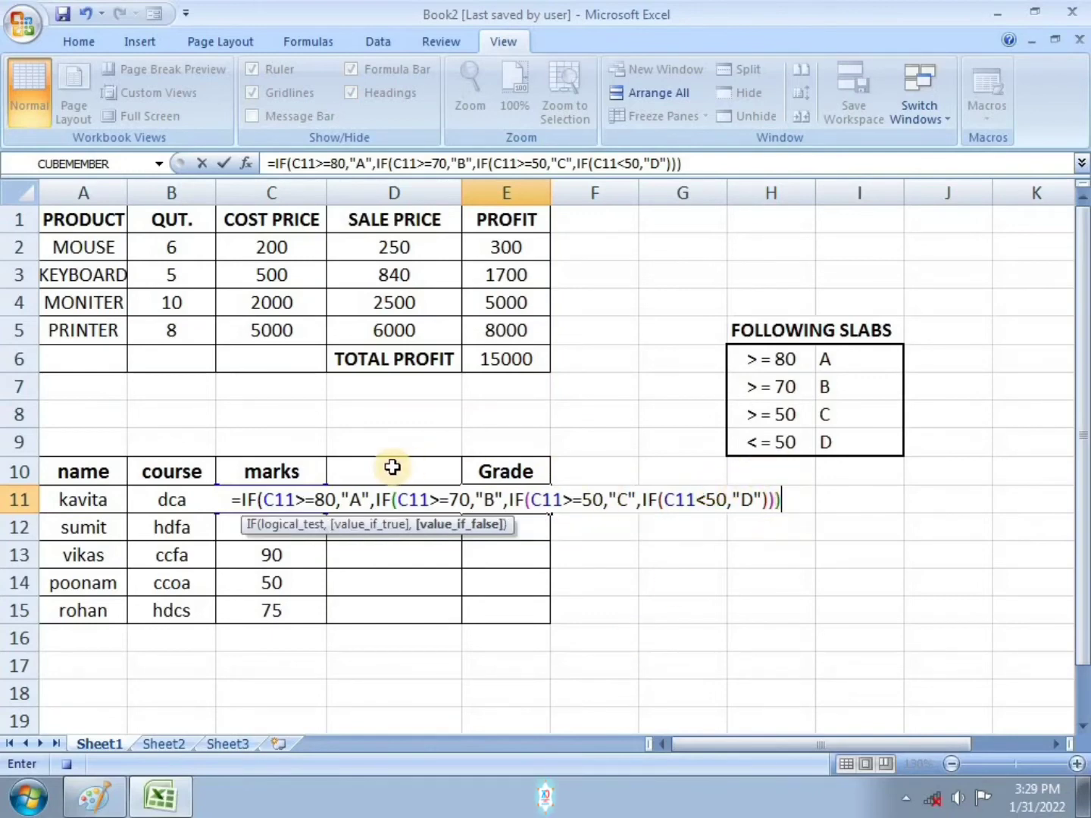
{"action": "type", "text": ")"}
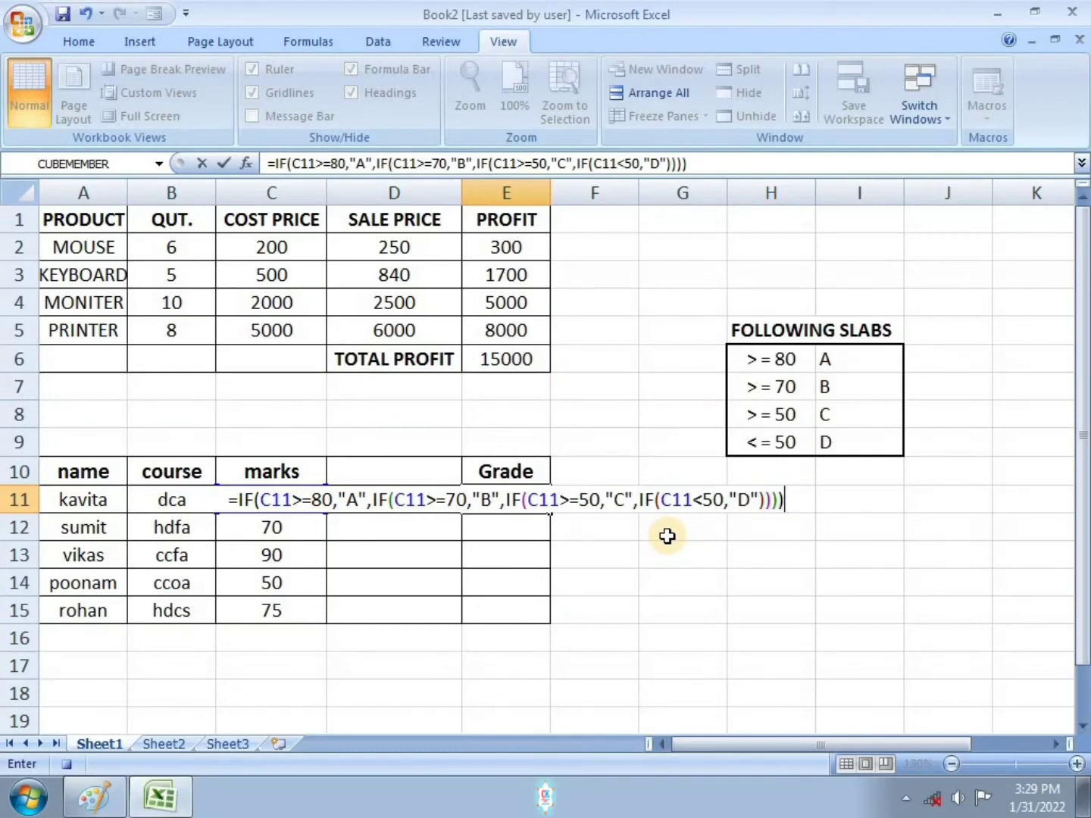
{"action": "key", "text": "Return"}
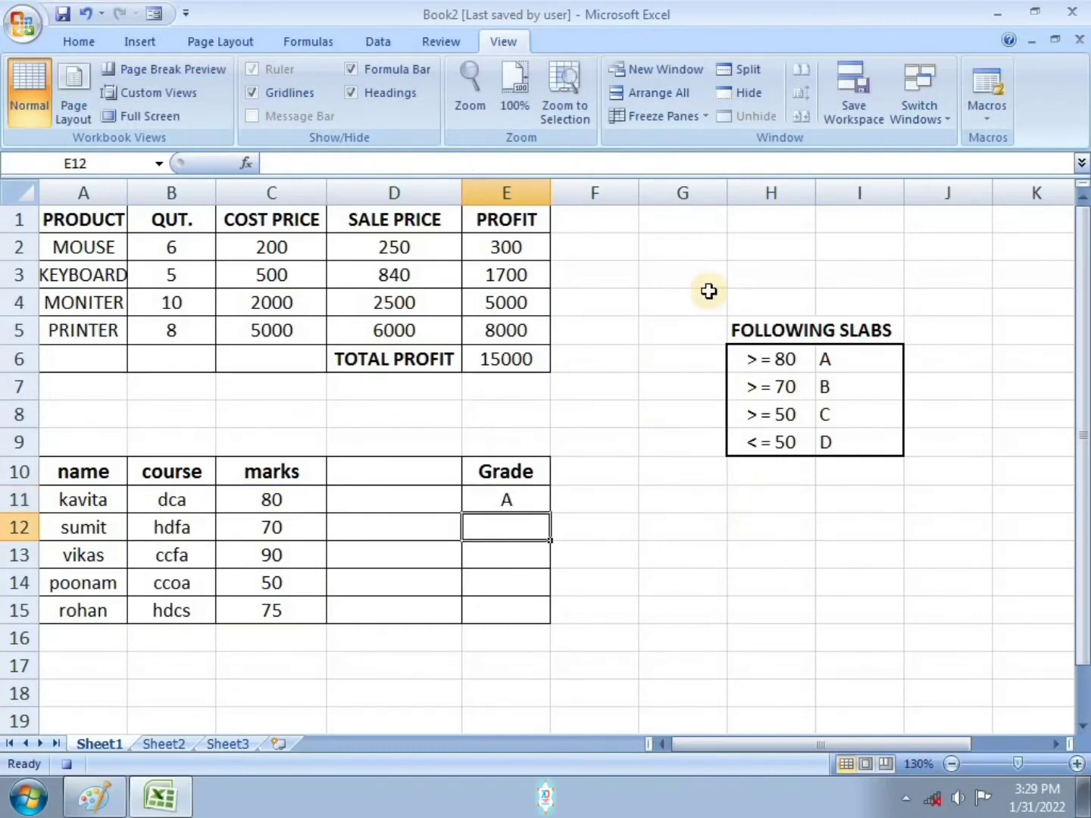
{"action": "left_click", "coordinate": [527, 506]}
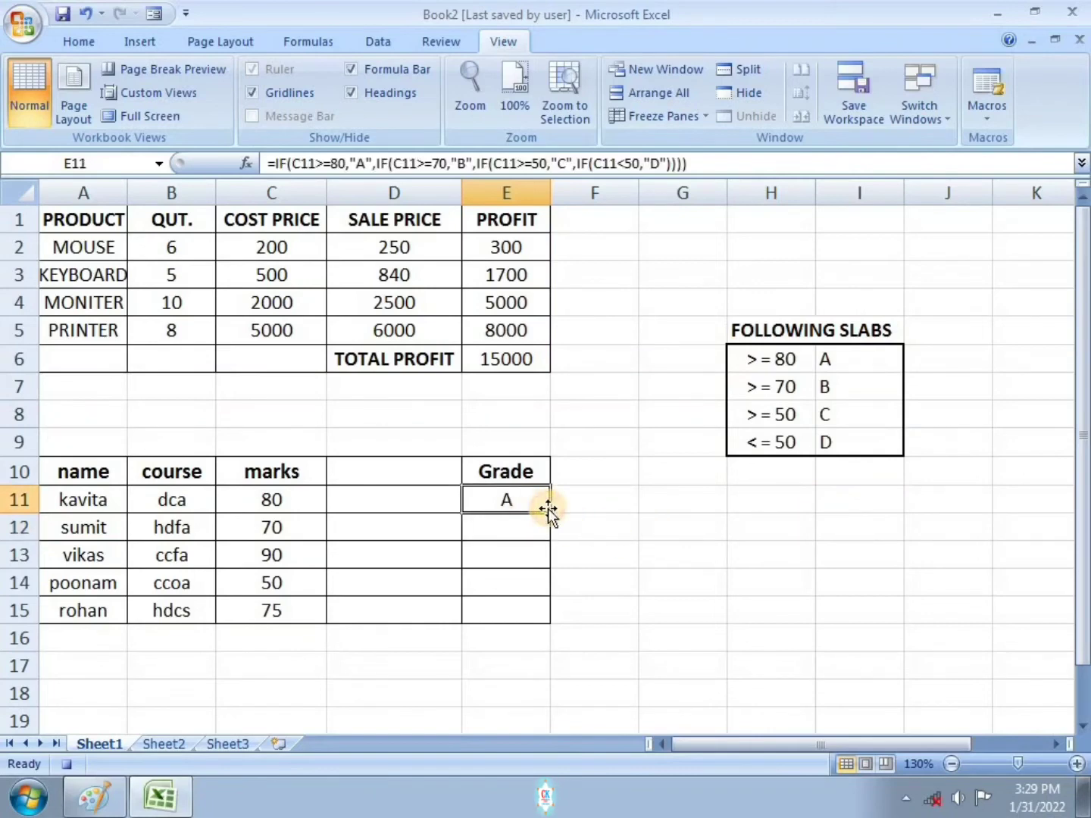
{"action": "left_click_drag", "start_coordinate": [550, 512], "coordinate": [534, 618]}
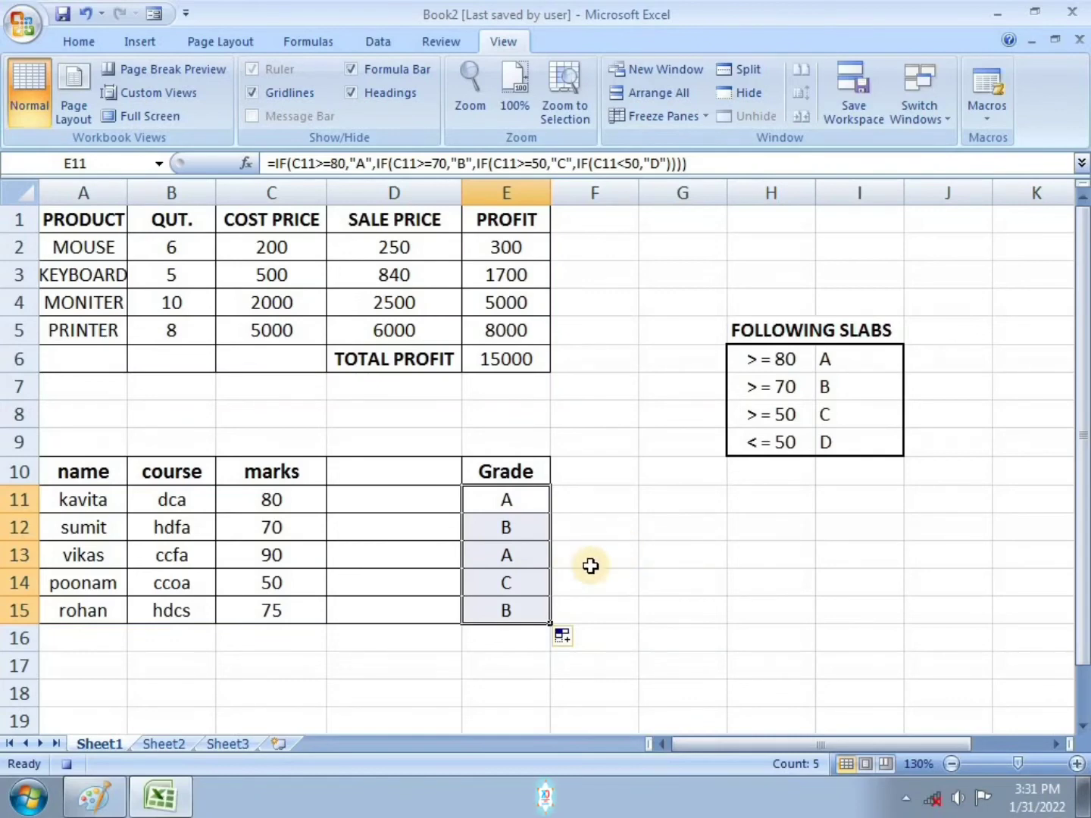
Step: Select cell F8 on Sheet2 and stop the macro recording
{"action": "left_click", "coordinate": [179, 746]}
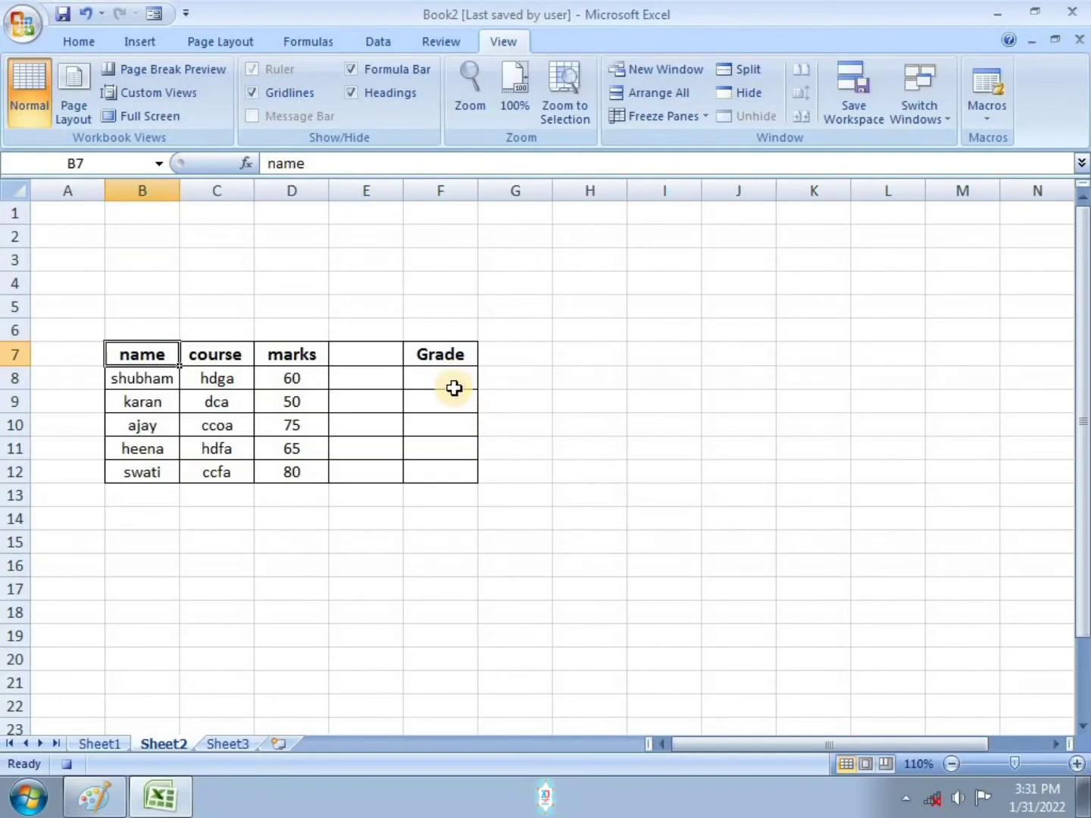
{"action": "left_click", "coordinate": [115, 743]}
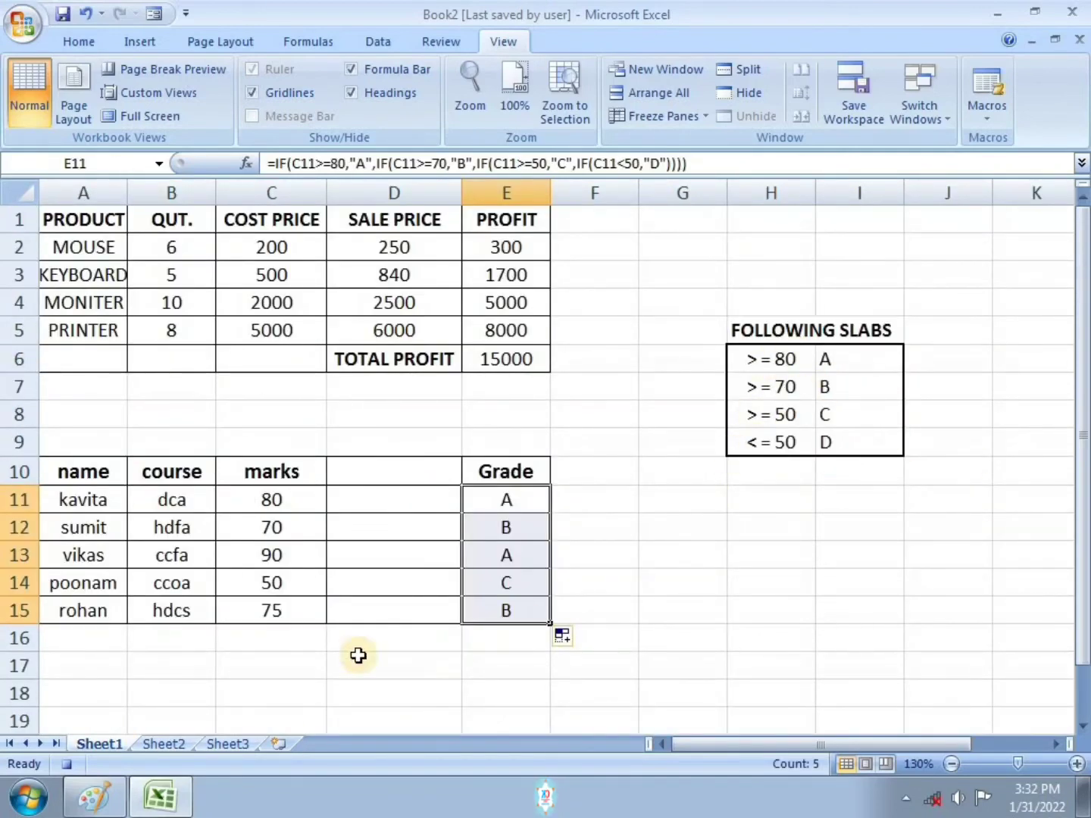
{"action": "left_click", "coordinate": [158, 745]}
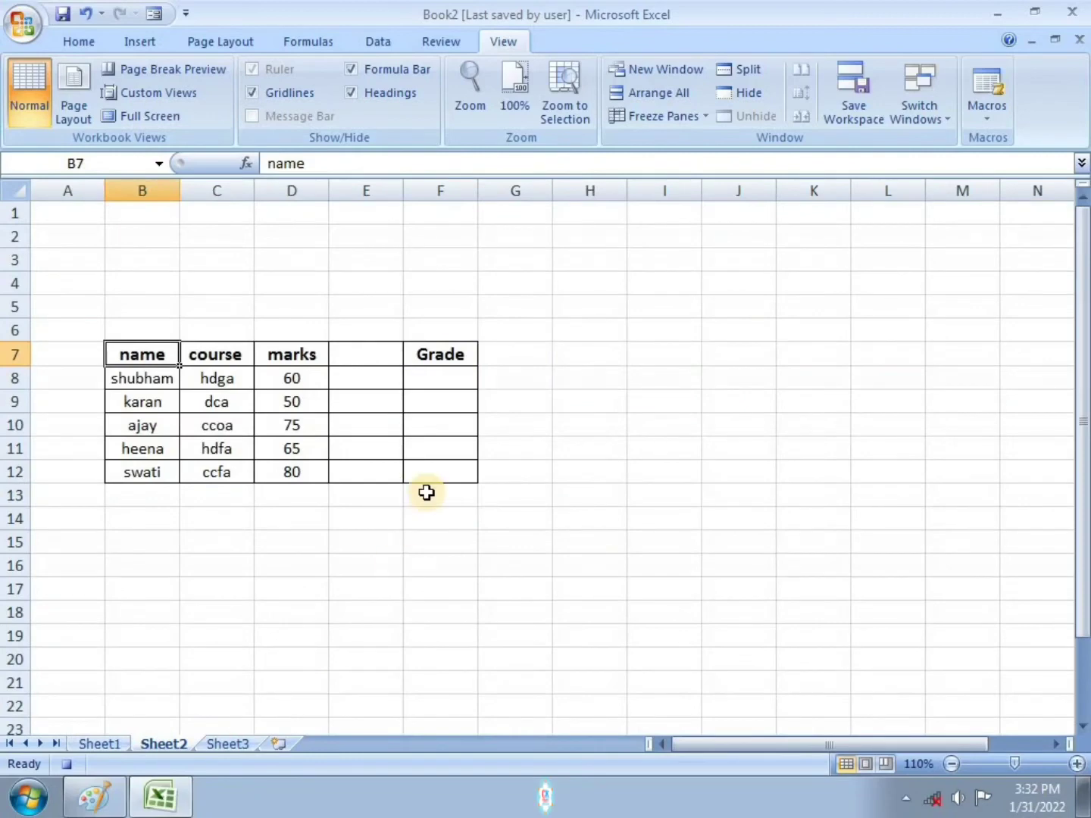
{"action": "left_click", "coordinate": [436, 377]}
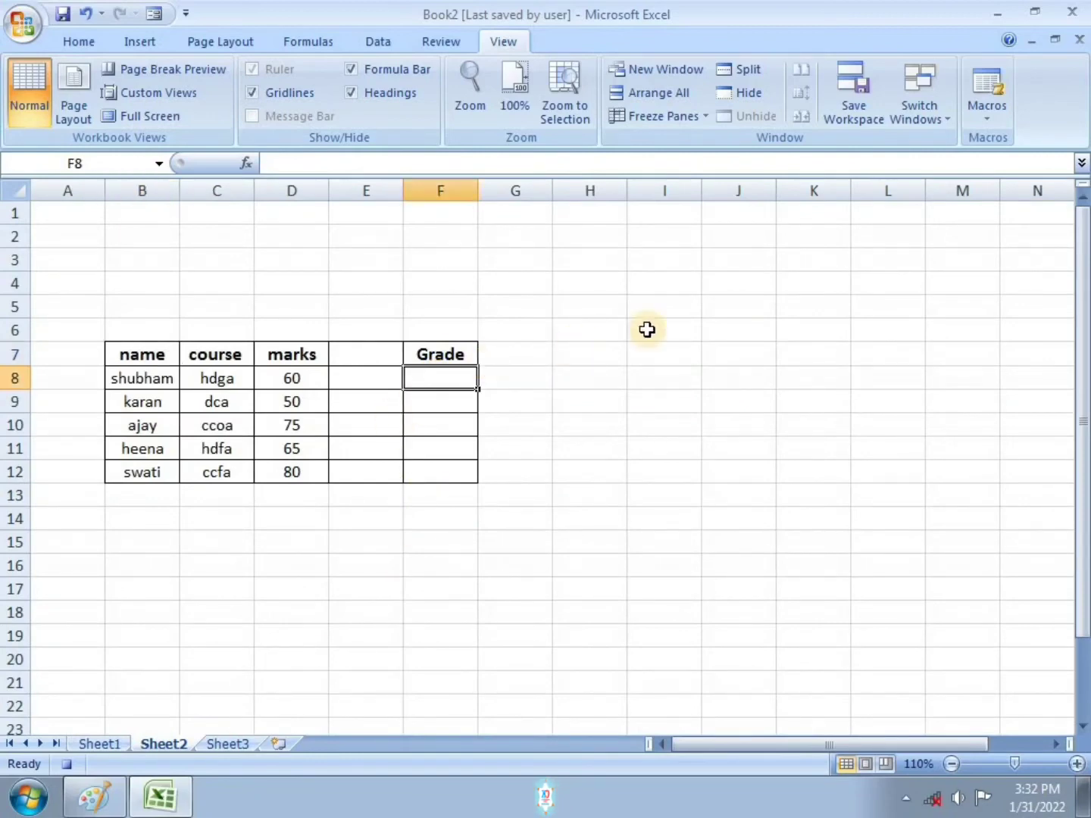
{"action": "left_click", "coordinate": [990, 110]}
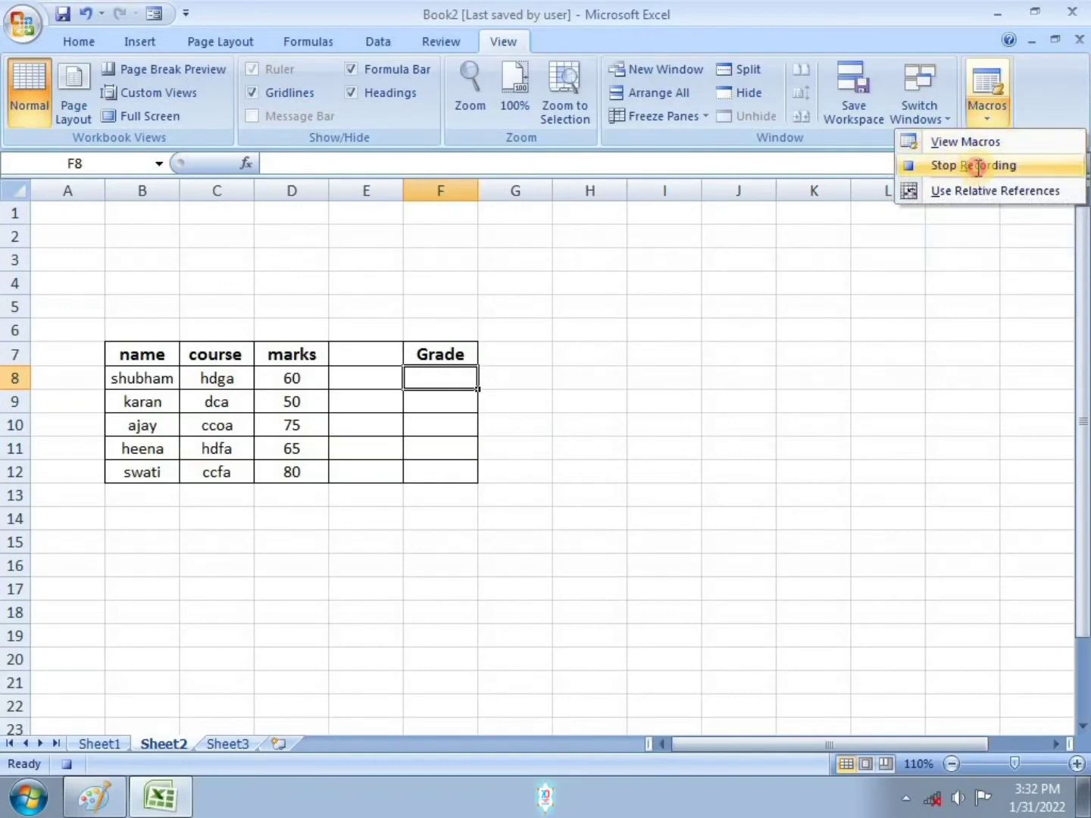
{"action": "left_click", "coordinate": [978, 167]}
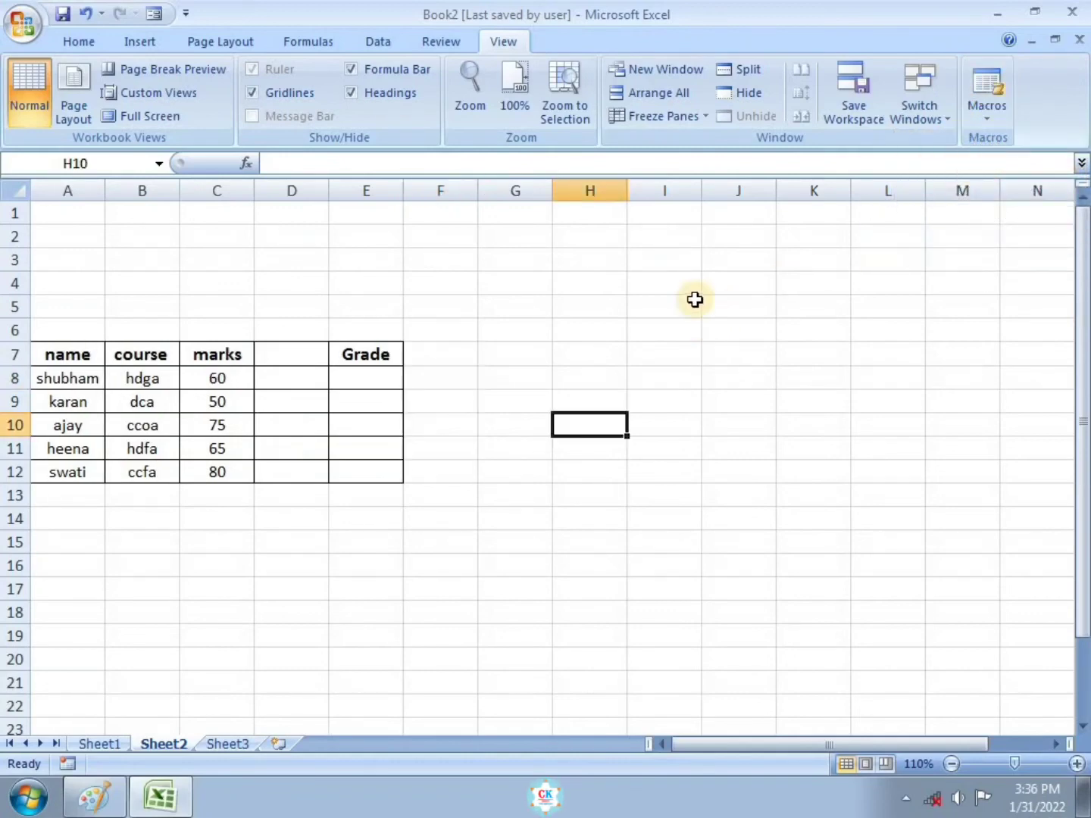
Step: Move the Sheet2 marks table down so its header row starts at cell A10
{"action": "left_click", "coordinate": [572, 350]}
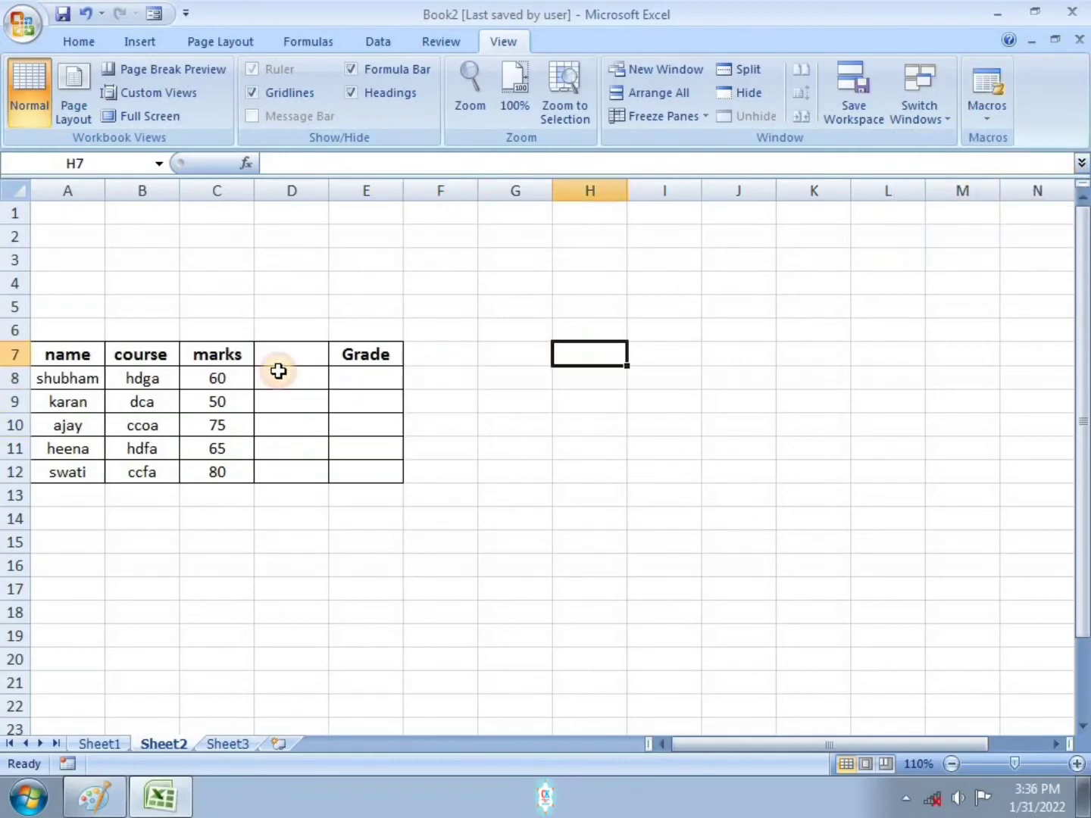
{"action": "left_click", "coordinate": [133, 354]}
{"action": "left_click_drag", "start_coordinate": [58, 353], "coordinate": [363, 473]}
{"action": "left_click_drag", "start_coordinate": [255, 342], "coordinate": [252, 433]}
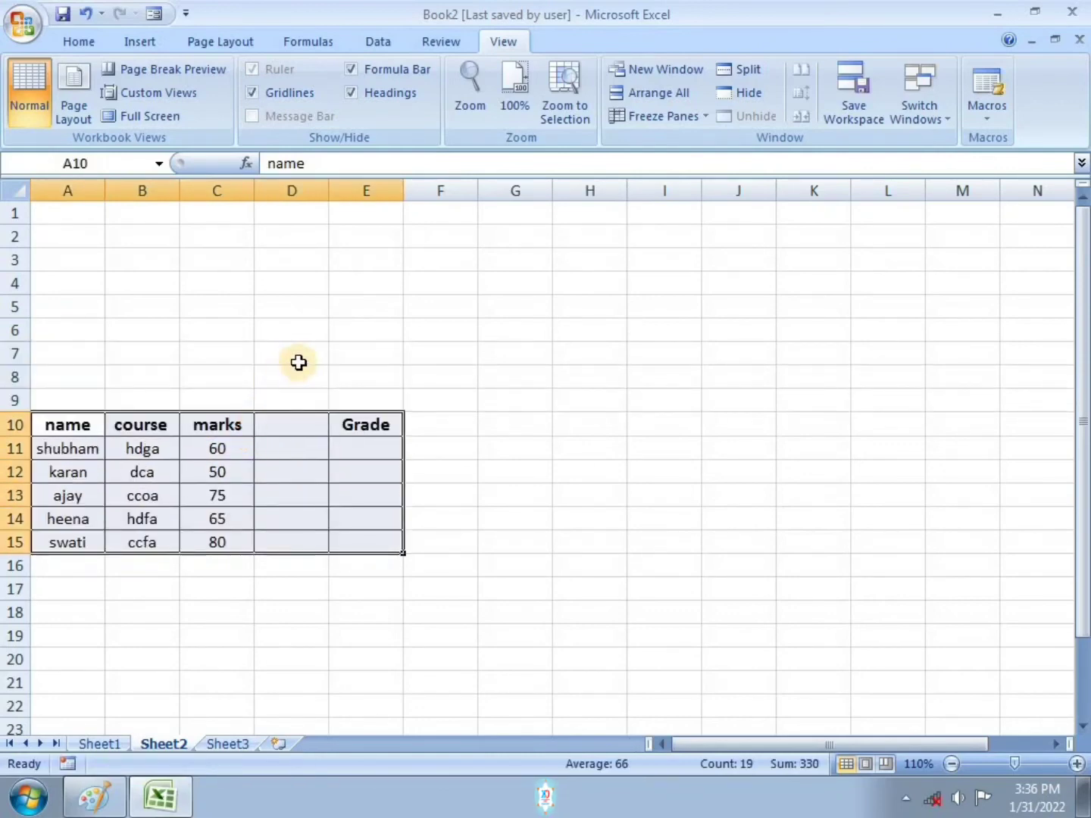
{"action": "left_click", "coordinate": [357, 352]}
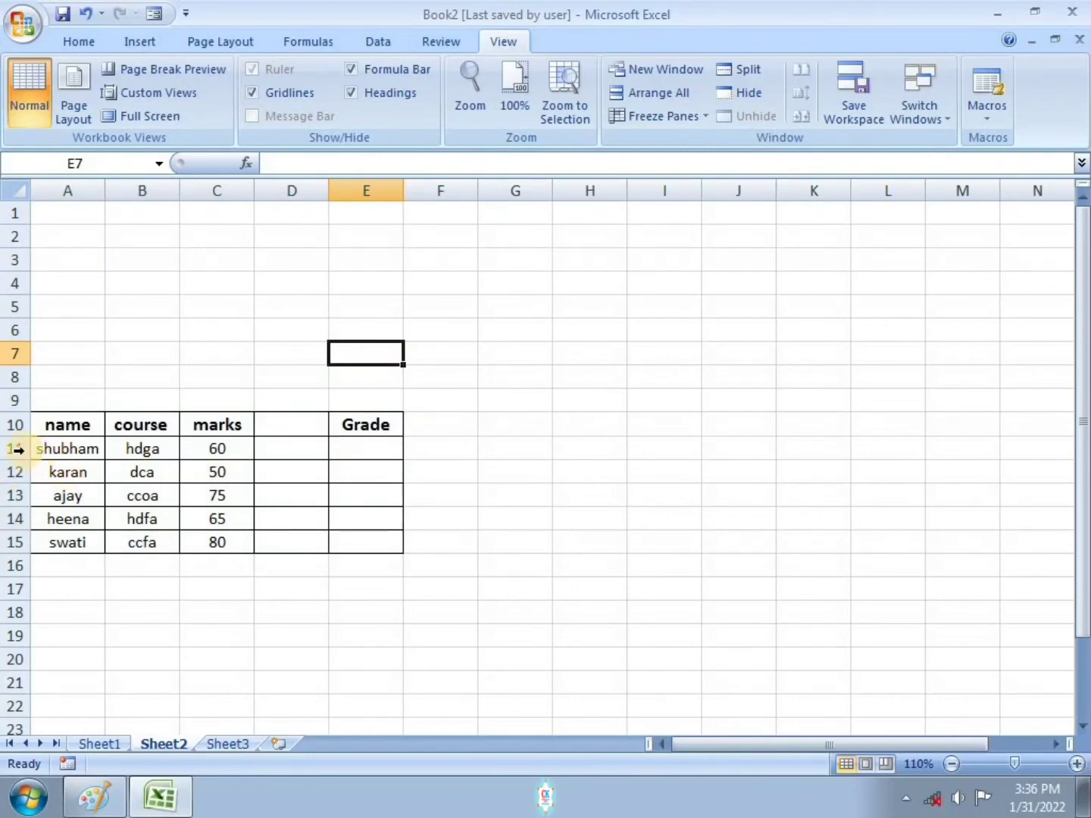
Step: Run Macro1 on Sheet2 from cell E11 to fill the Grade column of the marks table
{"action": "left_click", "coordinate": [374, 454]}
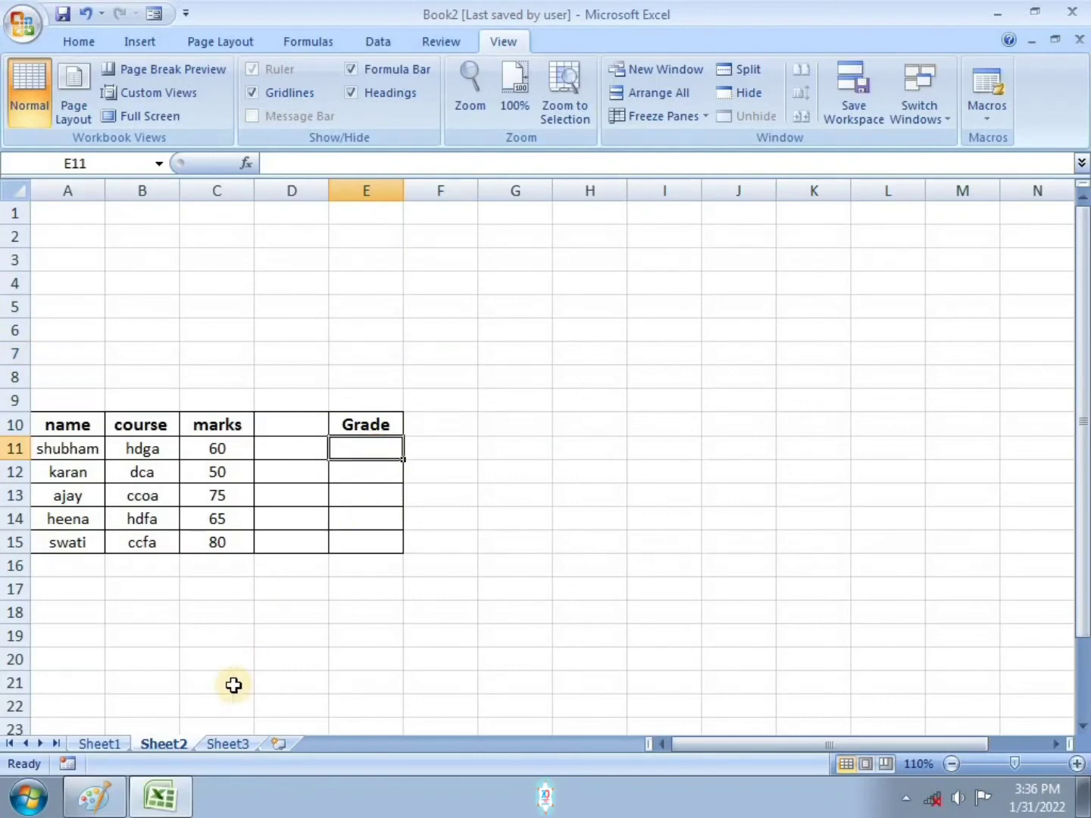
{"action": "left_click", "coordinate": [106, 746]}
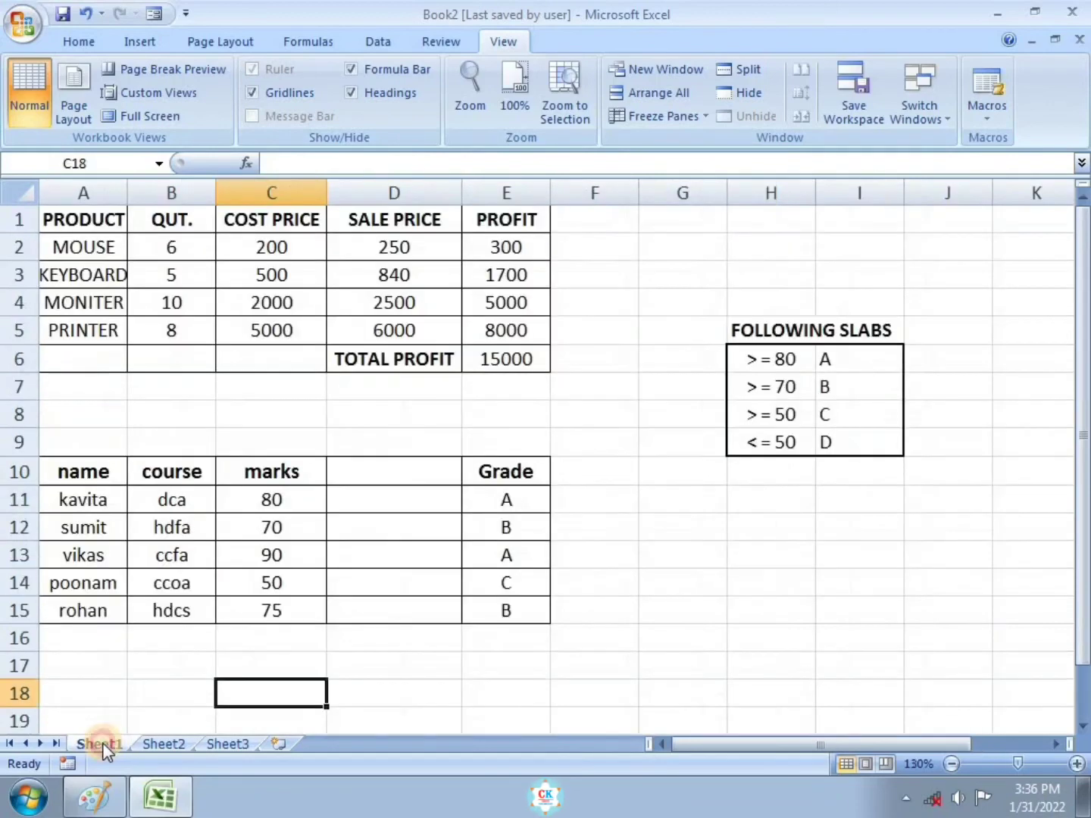
{"action": "left_click", "coordinate": [524, 501]}
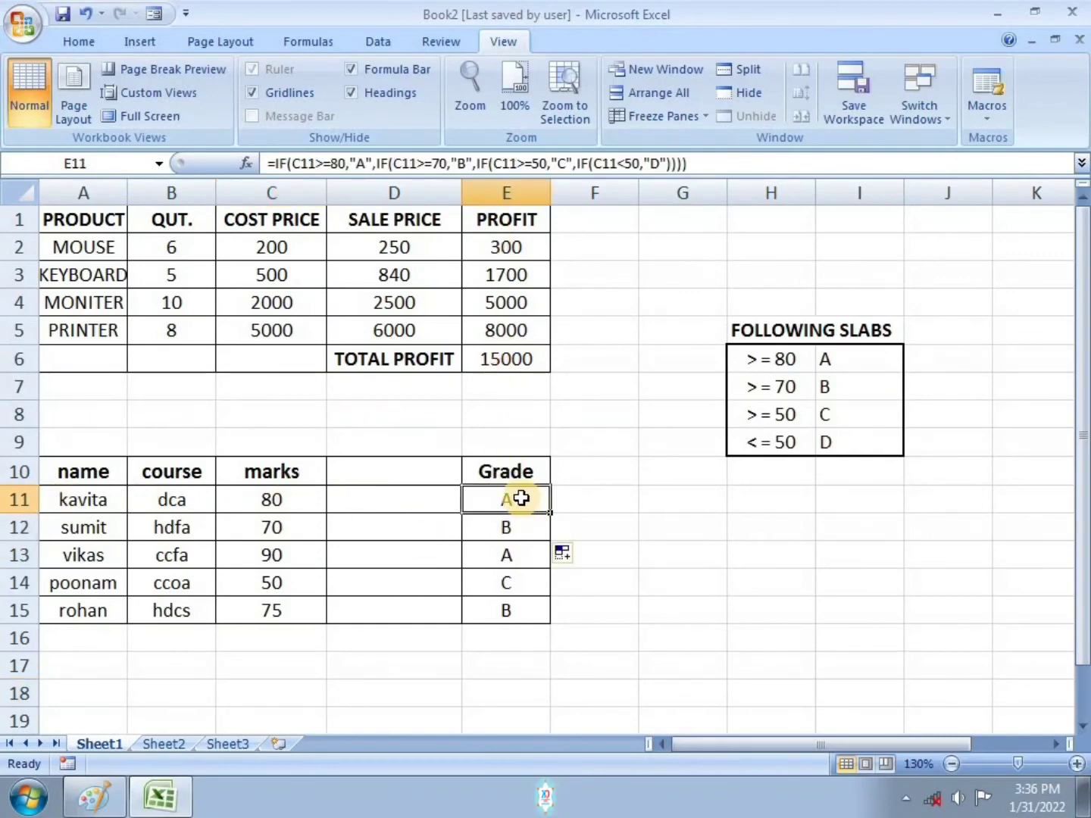
{"action": "left_click", "coordinate": [164, 744]}
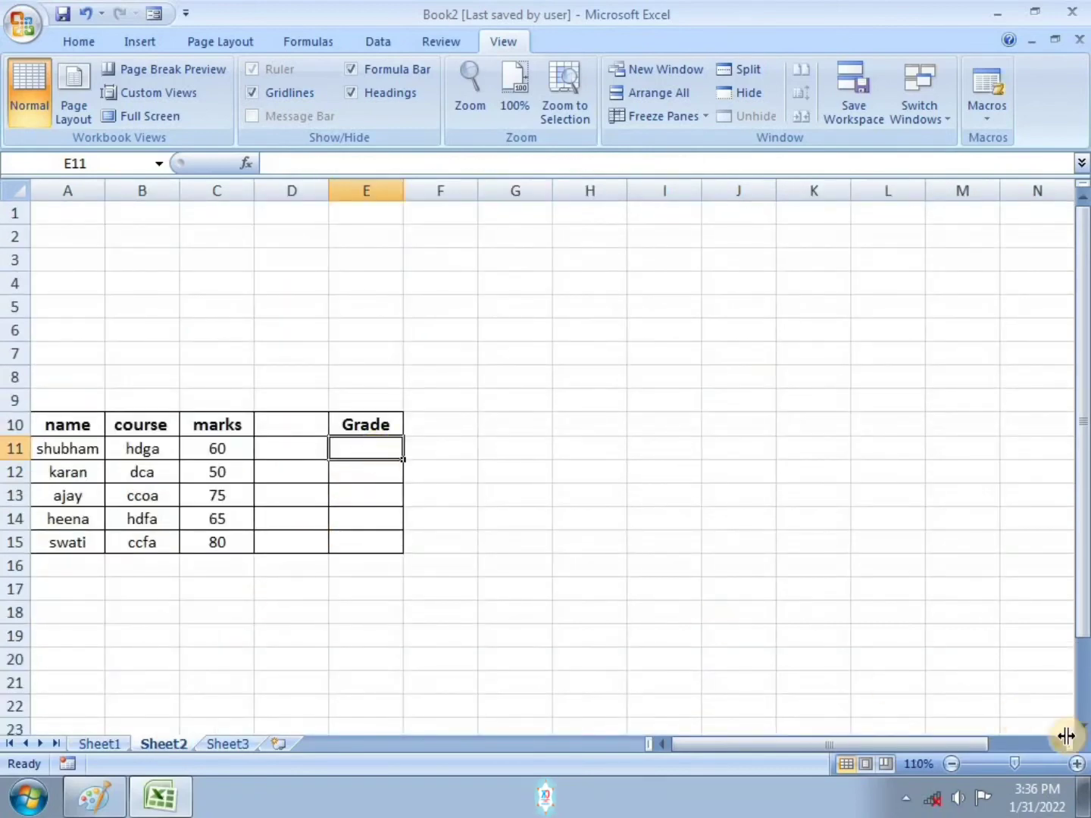
{"action": "left_click", "coordinate": [1077, 765]}
{"action": "left_click", "coordinate": [1076, 763]}
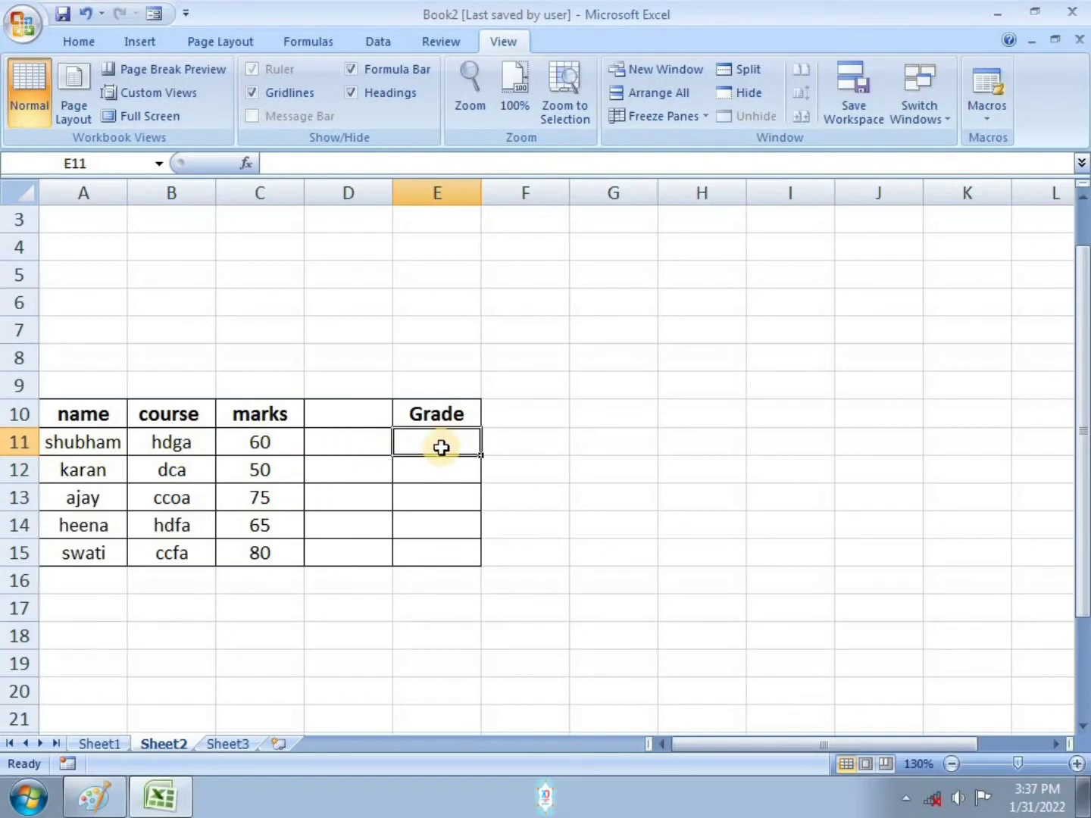
{"action": "left_click", "coordinate": [980, 109]}
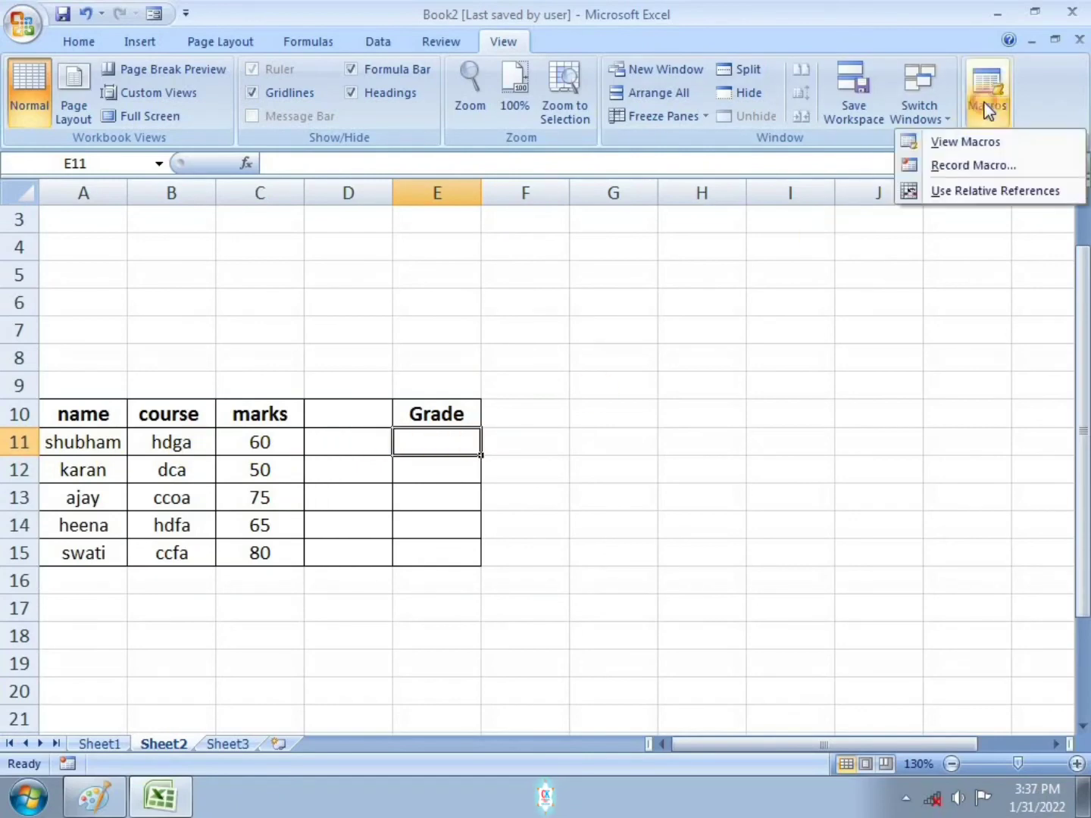
{"action": "left_click", "coordinate": [967, 139]}
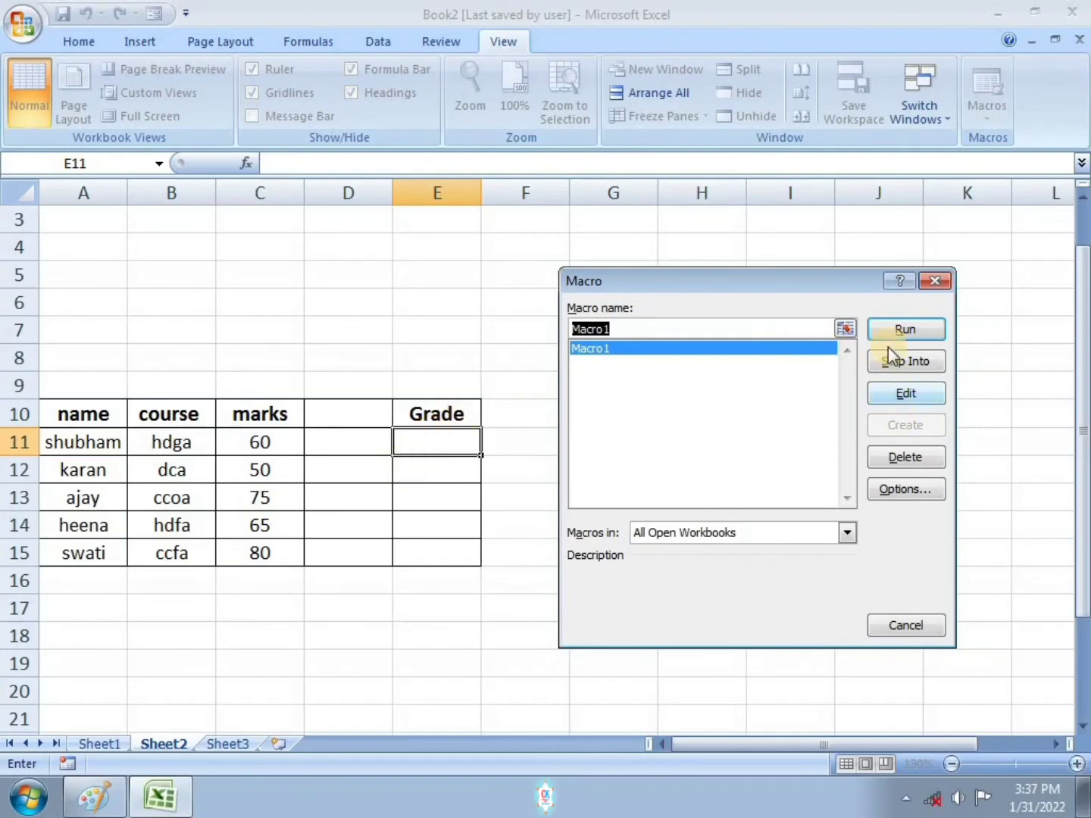
{"action": "left_click", "coordinate": [890, 325]}
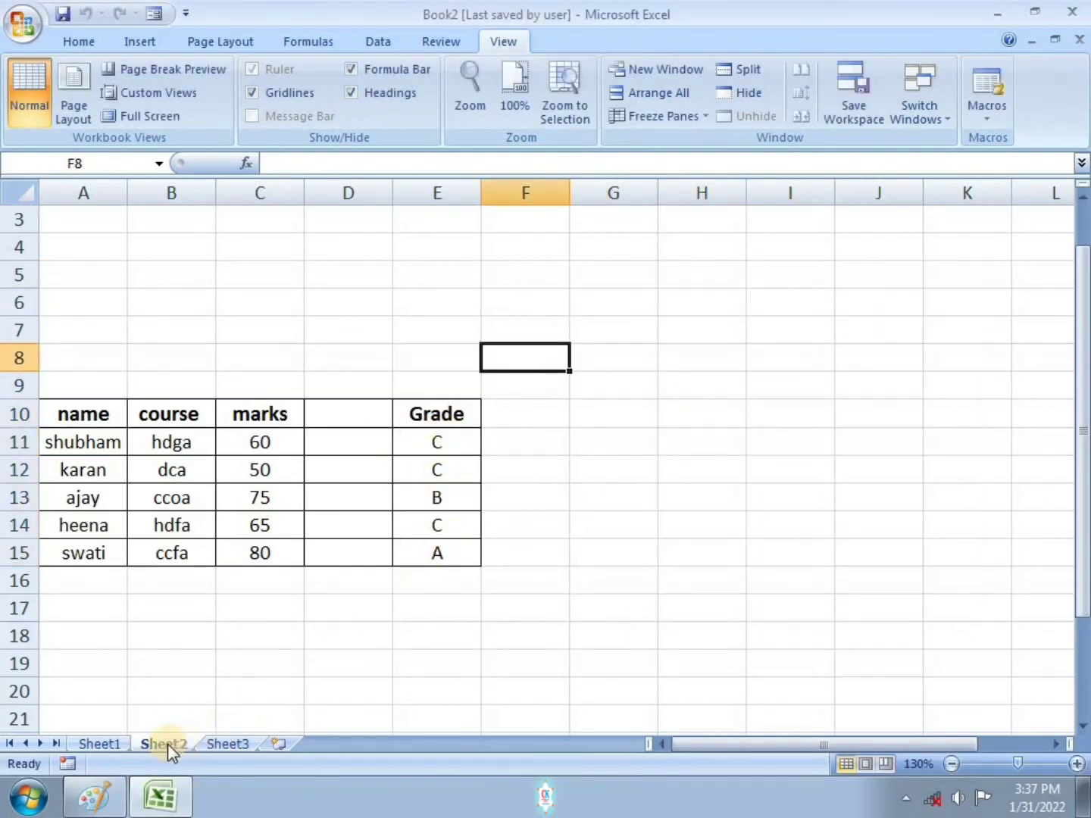
Step: Compare the Sheet2 grades with the slabs on Sheet1 and inspect the formula in Sheet2 cell E11
{"action": "left_click", "coordinate": [114, 742]}
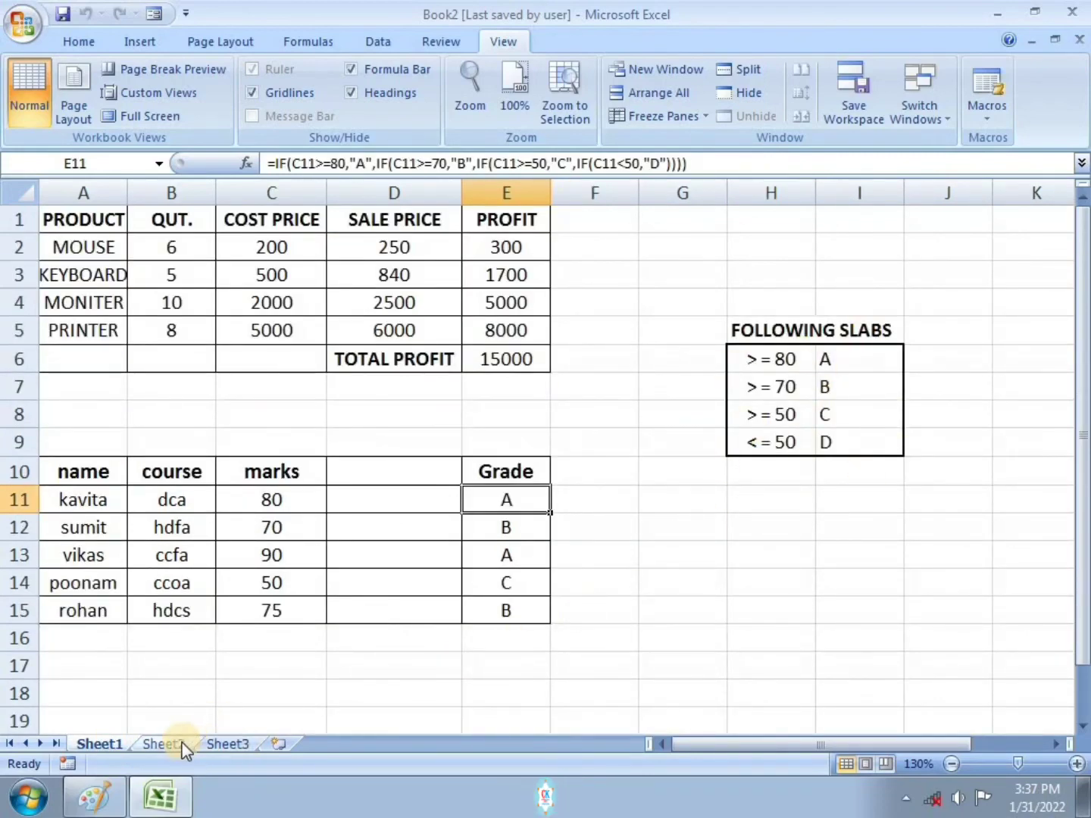
{"action": "left_click", "coordinate": [161, 743]}
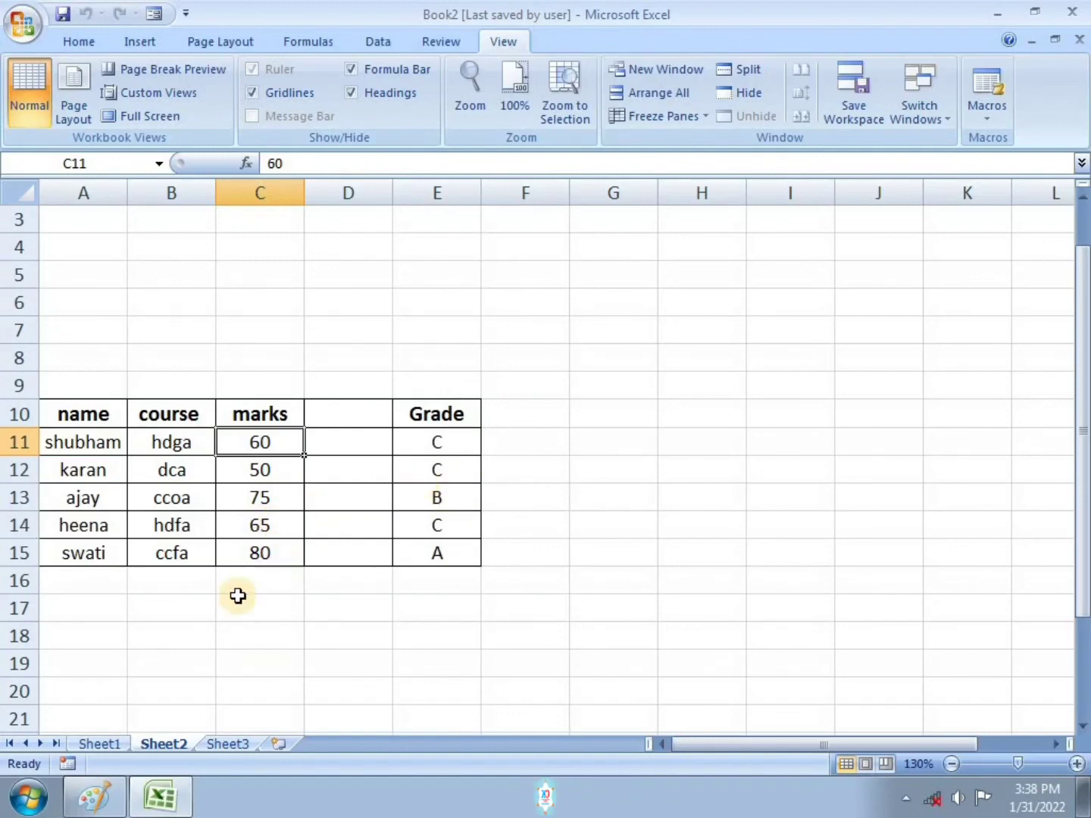
{"action": "left_click", "coordinate": [126, 744]}
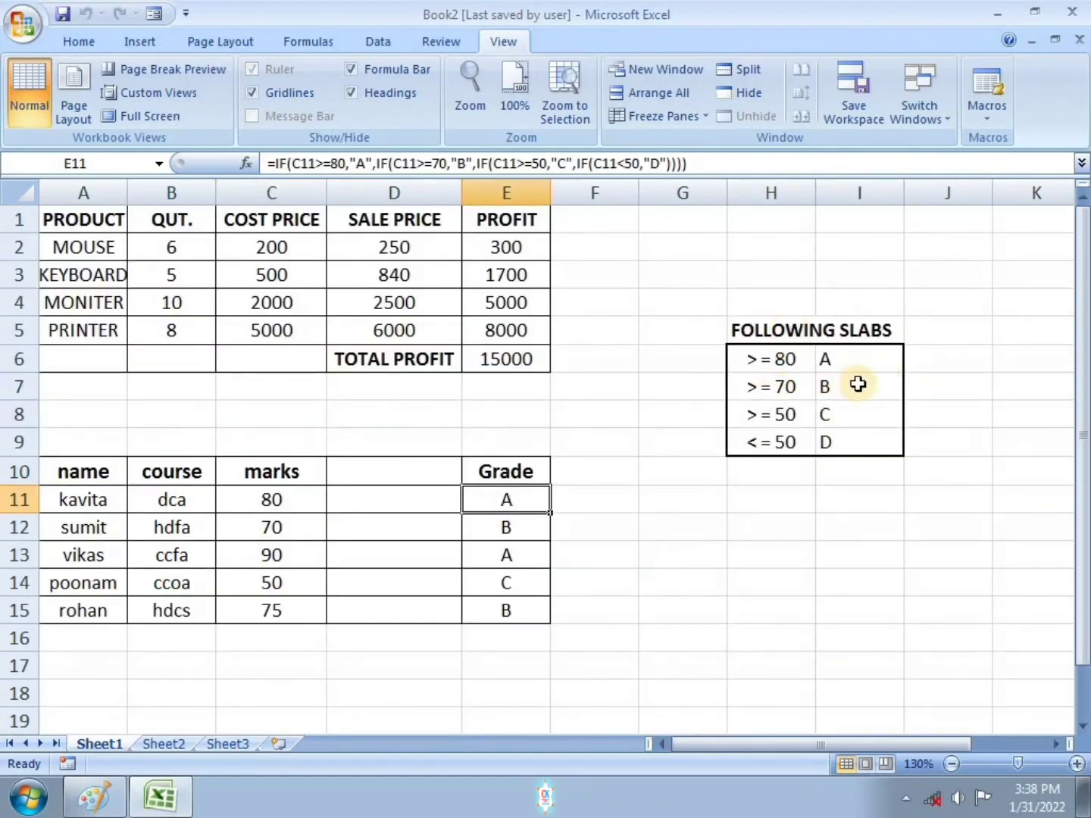
{"action": "left_click", "coordinate": [169, 746]}
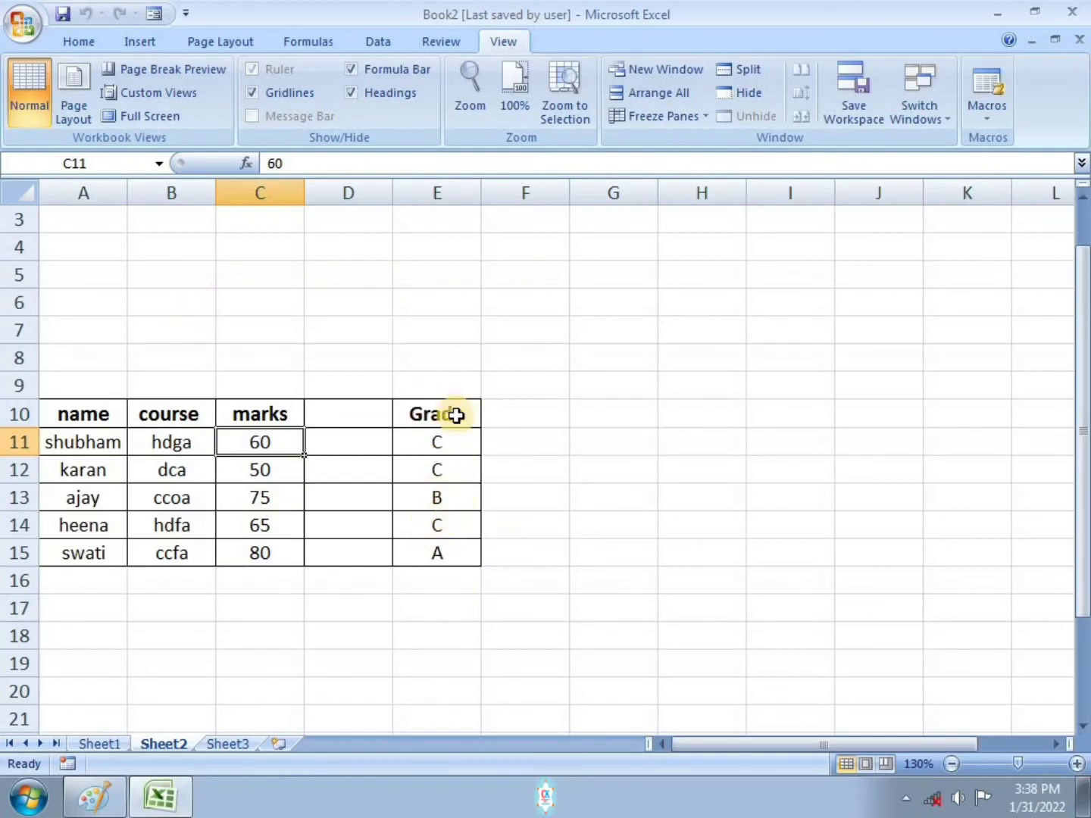
{"action": "left_click", "coordinate": [98, 744]}
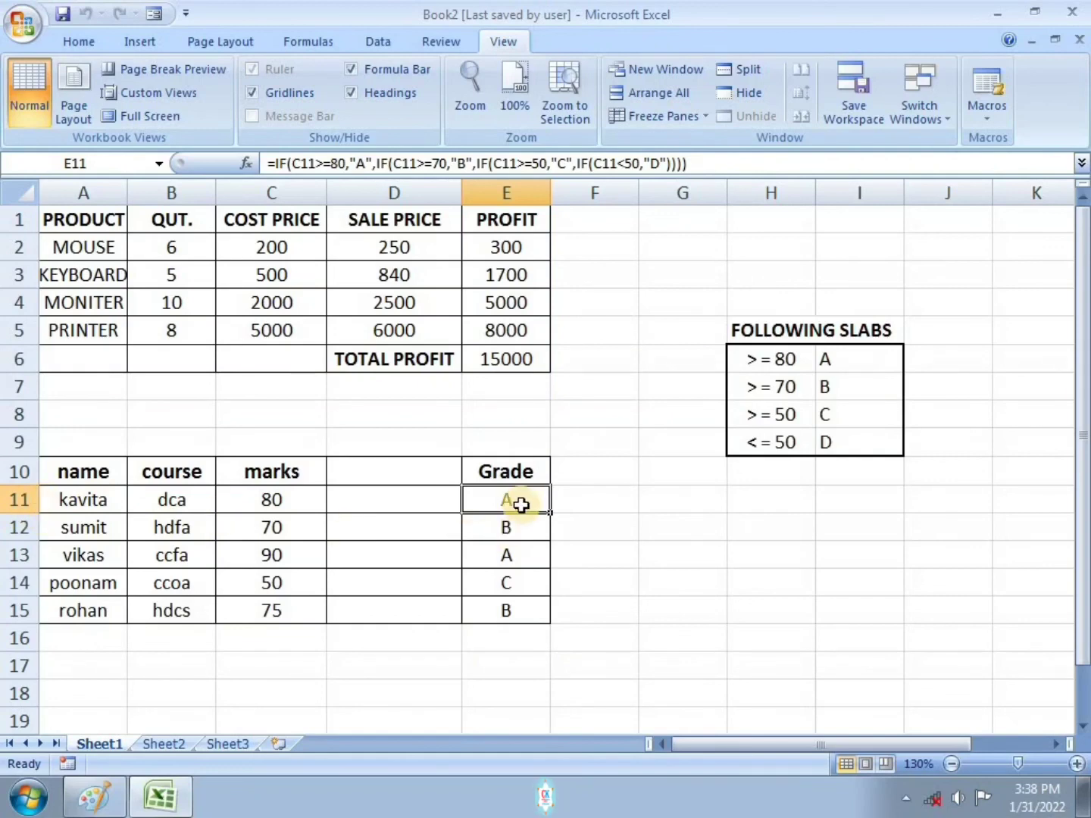
{"action": "left_click", "coordinate": [182, 745]}
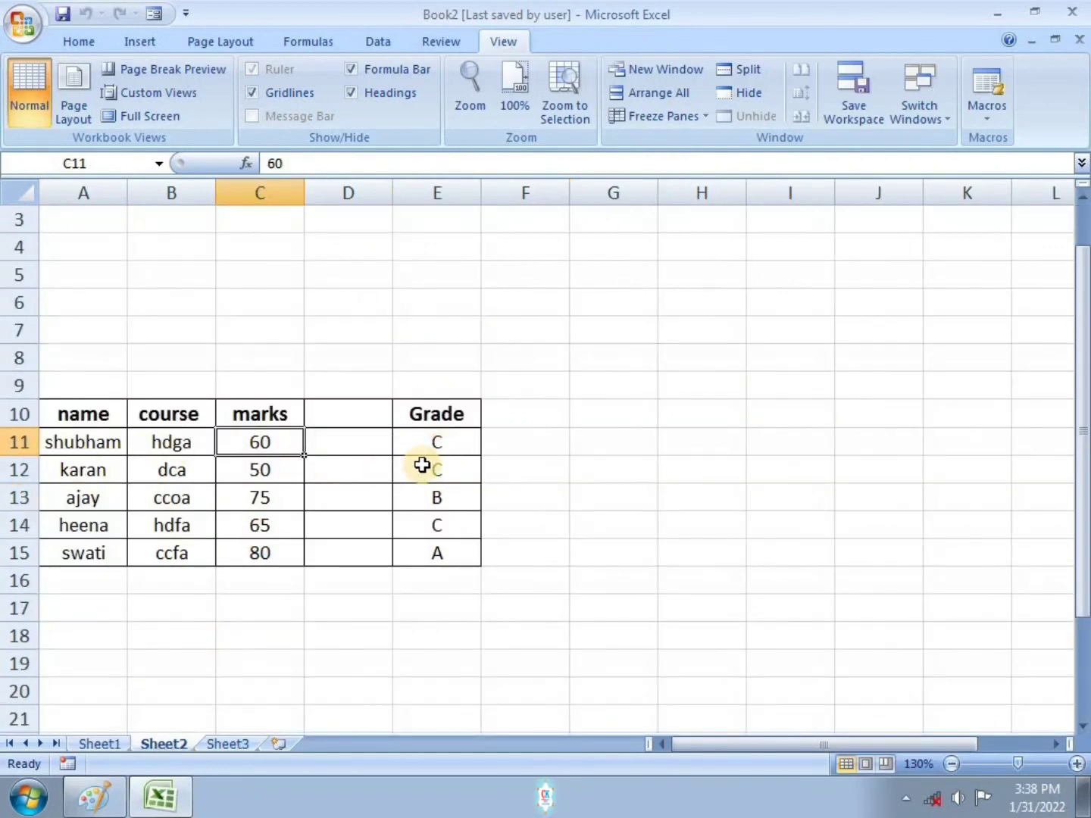
{"action": "left_click", "coordinate": [450, 448]}
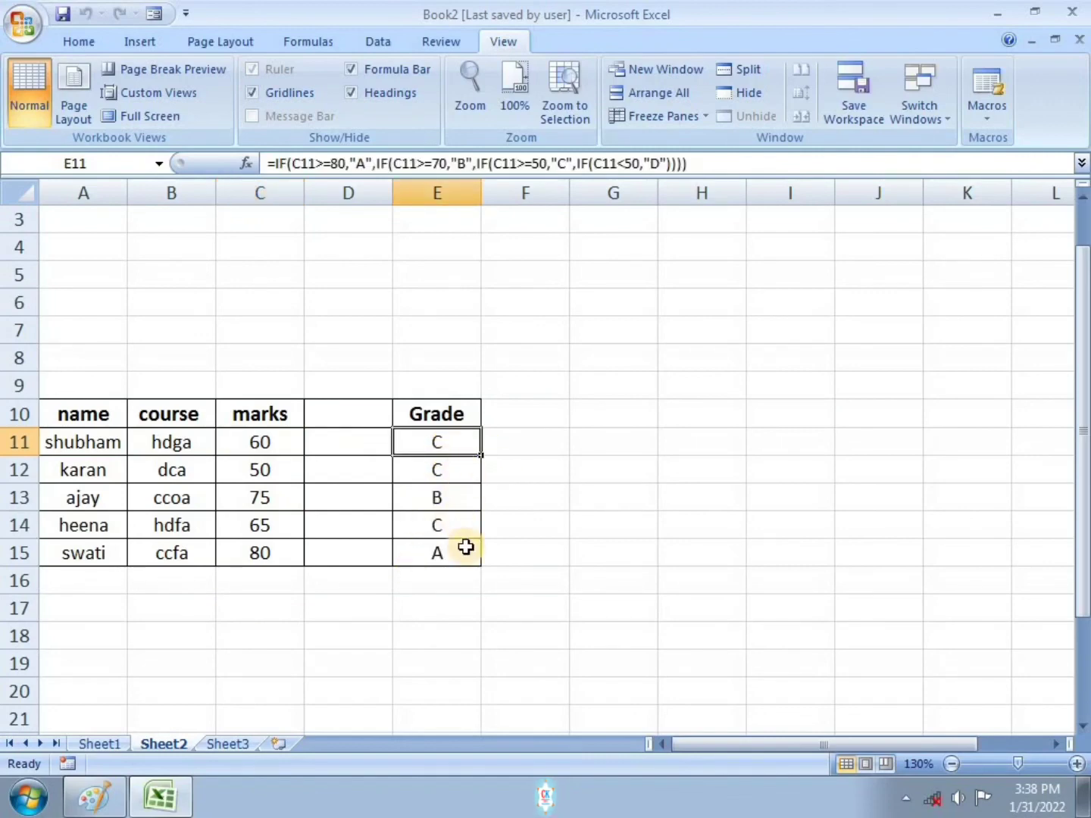
Step: Switch to Paint and draw red marks beside exercises 3, 4 and 5 and the MACRO heading on the question sheet
{"action": "left_click", "coordinate": [92, 795]}
{"action": "scroll", "coordinate": [498, 381], "scroll_direction": "down", "scroll_amount": 2}
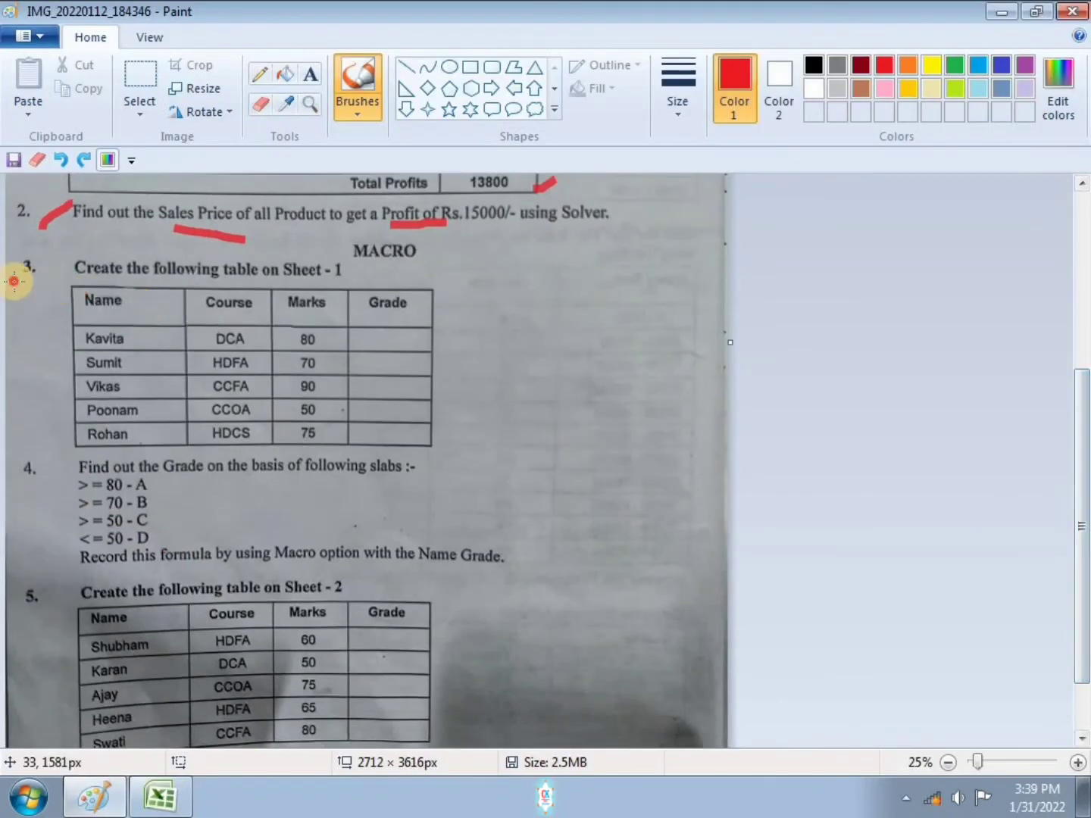
{"action": "left_click_drag", "start_coordinate": [15, 282], "coordinate": [78, 255]}
{"action": "left_click_drag", "start_coordinate": [31, 604], "coordinate": [75, 577]}
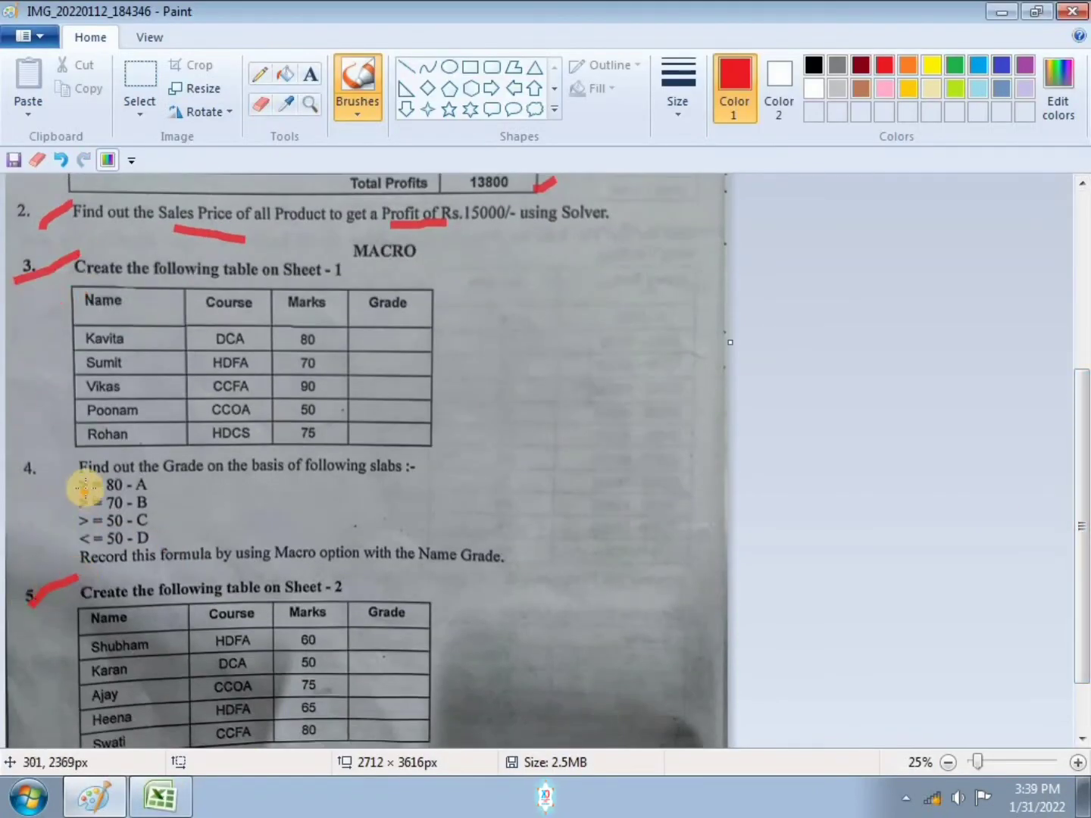
{"action": "left_click", "coordinate": [87, 459]}
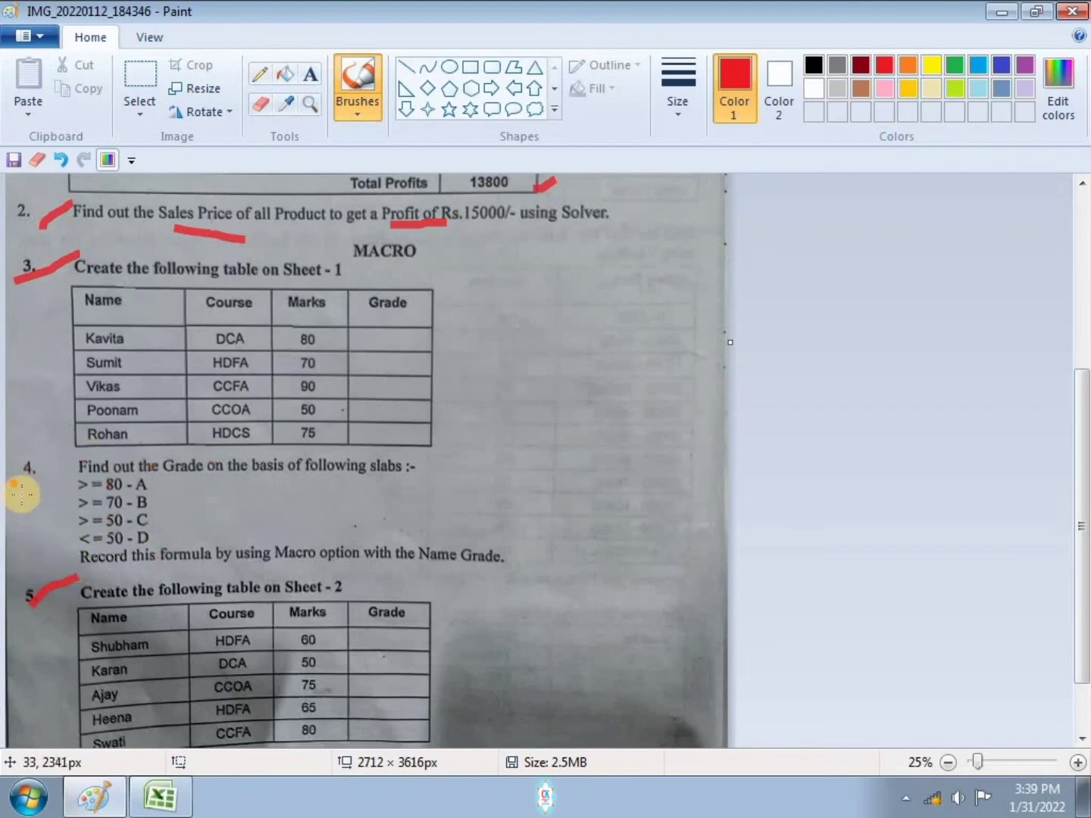
{"action": "left_click_drag", "start_coordinate": [32, 494], "coordinate": [90, 463]}
{"action": "left_click", "coordinate": [388, 289]}
{"action": "left_click_drag", "start_coordinate": [417, 280], "coordinate": [449, 268]}
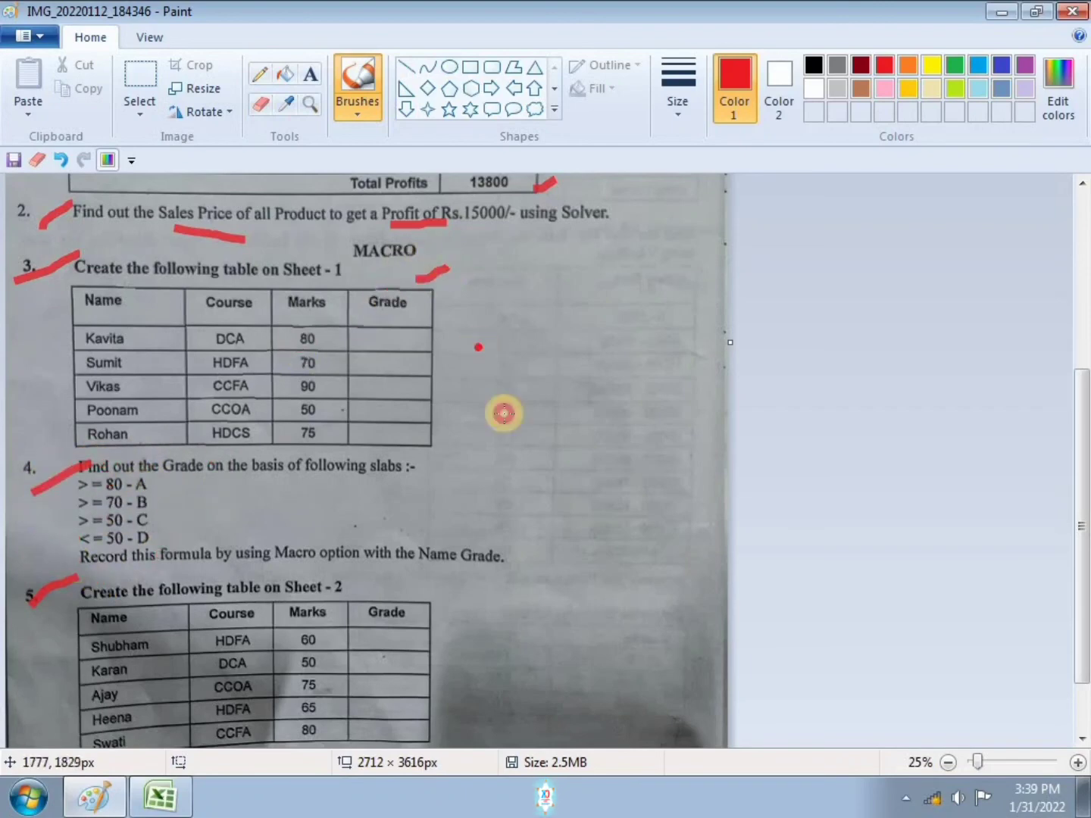
Step: Tick off exercise 6 in red and draw a red stroke over the words "and Close" in the final instruction
{"action": "scroll", "coordinate": [527, 449], "scroll_direction": "down", "scroll_amount": 3}
{"action": "left_click_drag", "start_coordinate": [18, 717], "coordinate": [76, 693]}
{"action": "left_click_drag", "start_coordinate": [298, 697], "coordinate": [381, 691]}
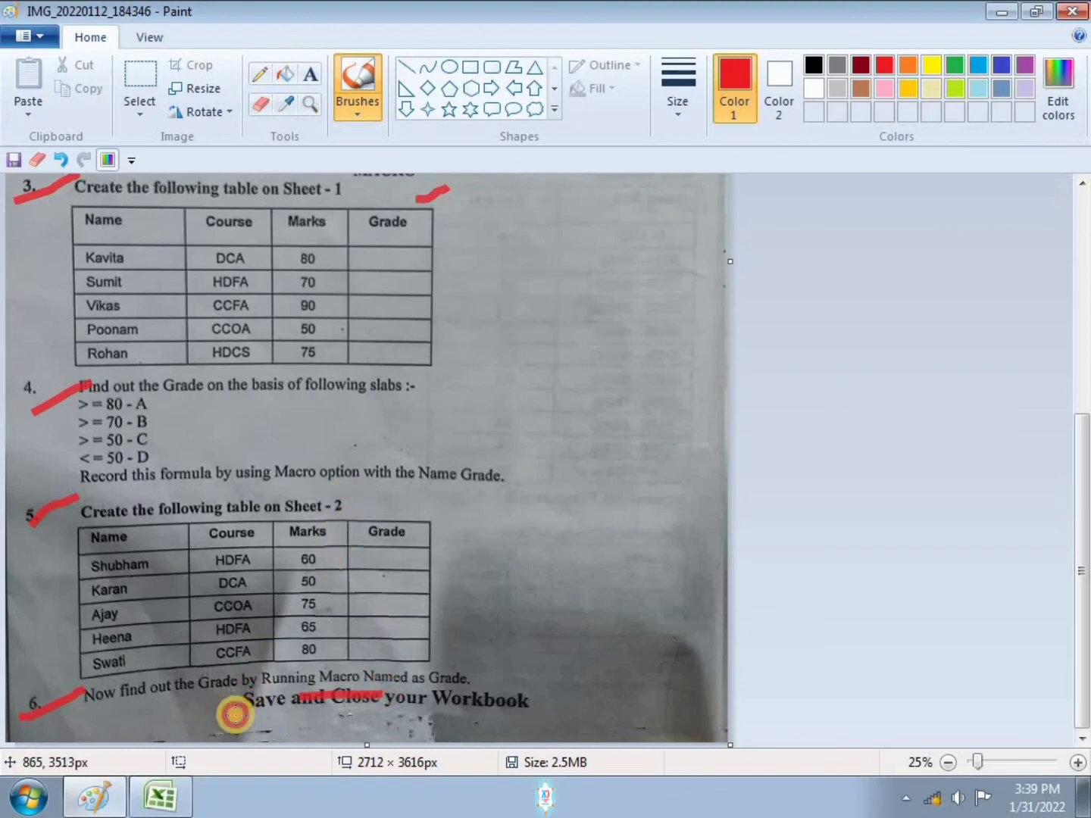
Step: Switch back to Excel, save Book2 as a macro-free workbook, and close both the workbook and Excel
{"action": "left_click", "coordinate": [160, 804]}
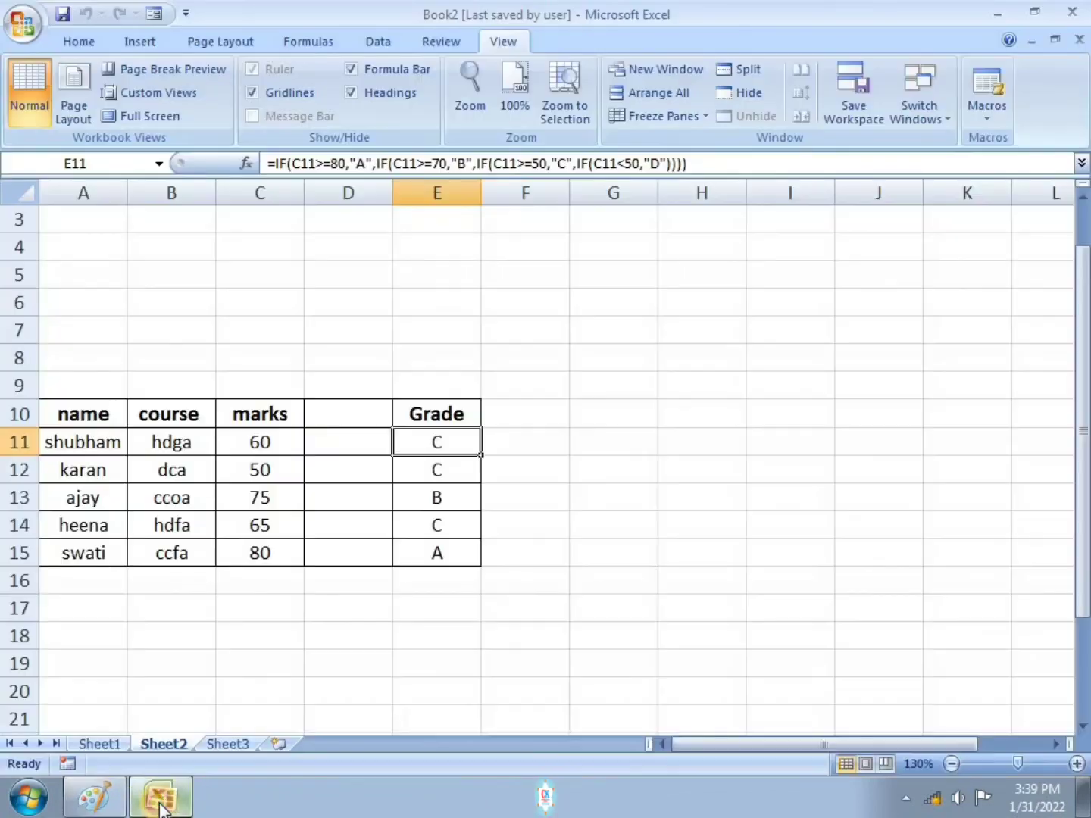
{"action": "key", "text": "ctrl+Page_Up"}
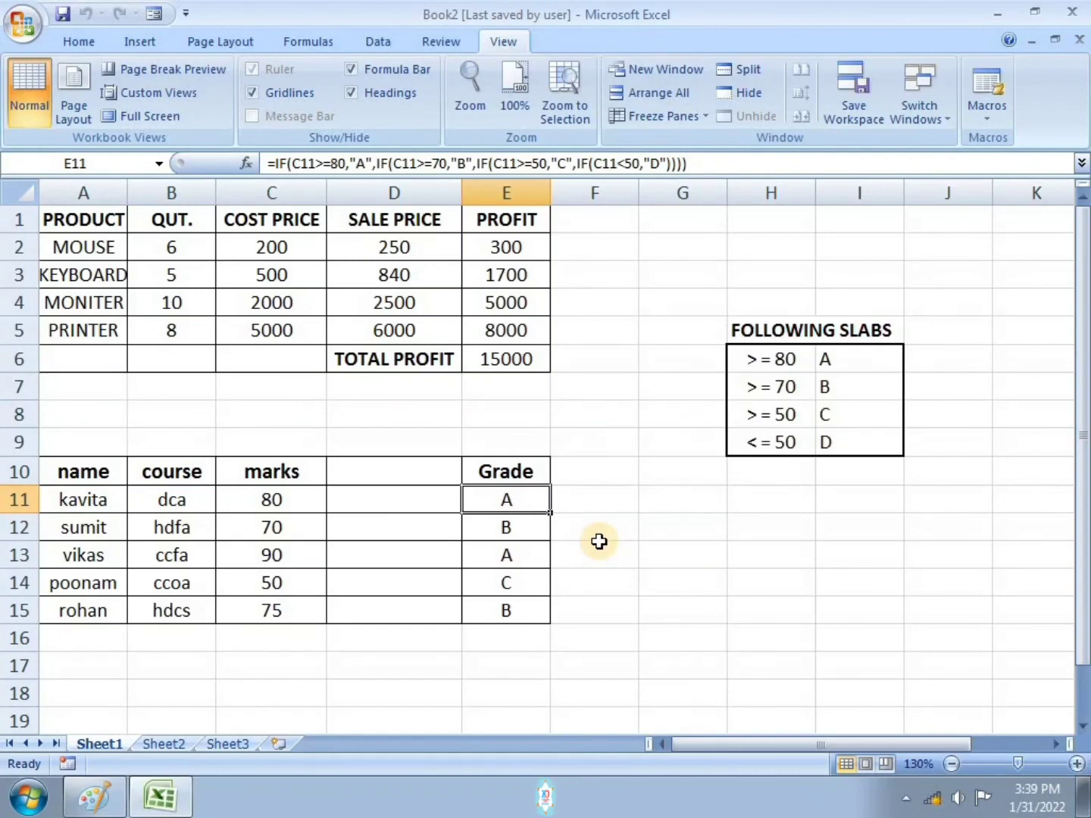
{"action": "key", "text": "ctrl+s"}
{"action": "left_click", "coordinate": [467, 482]}
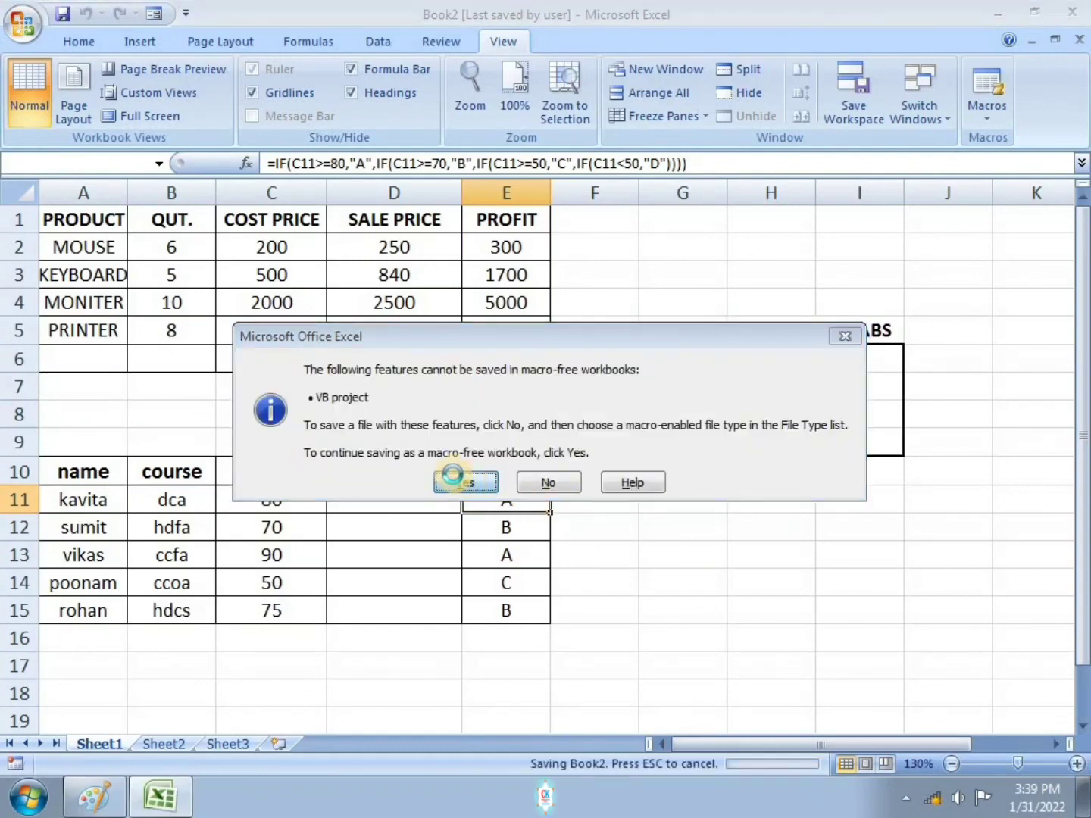
{"action": "left_click", "coordinate": [1081, 41]}
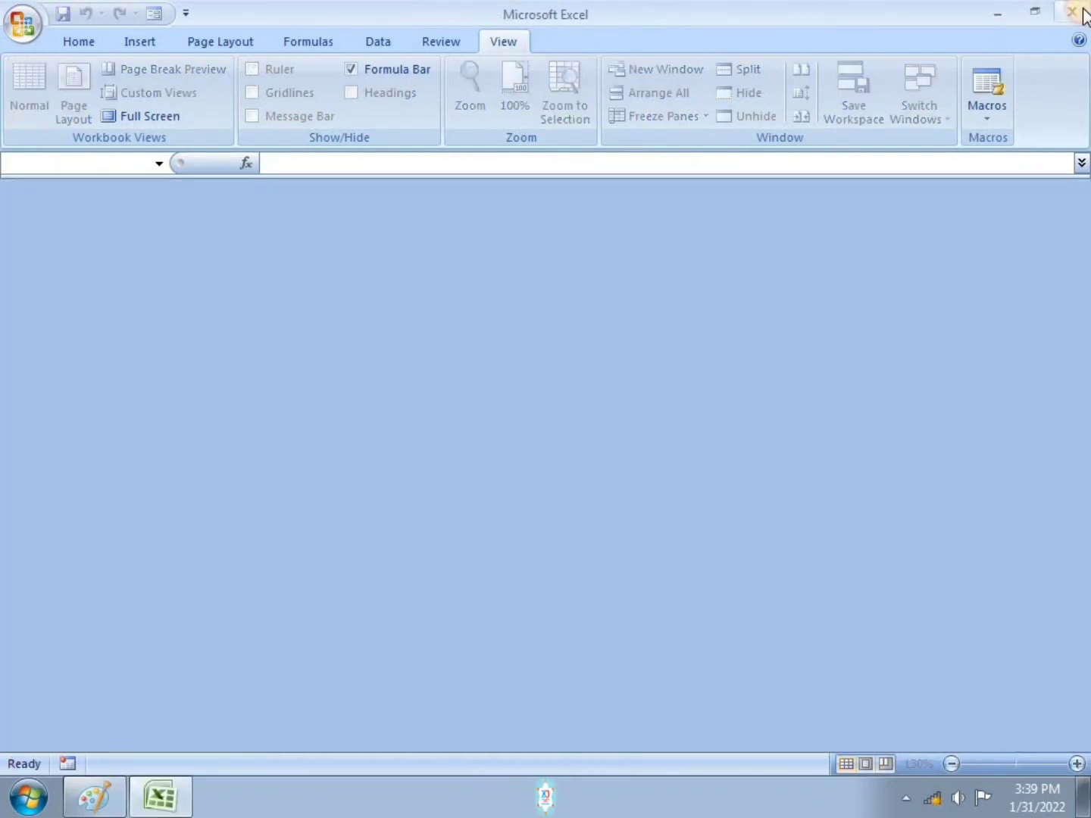
{"action": "left_click", "coordinate": [1074, 12]}
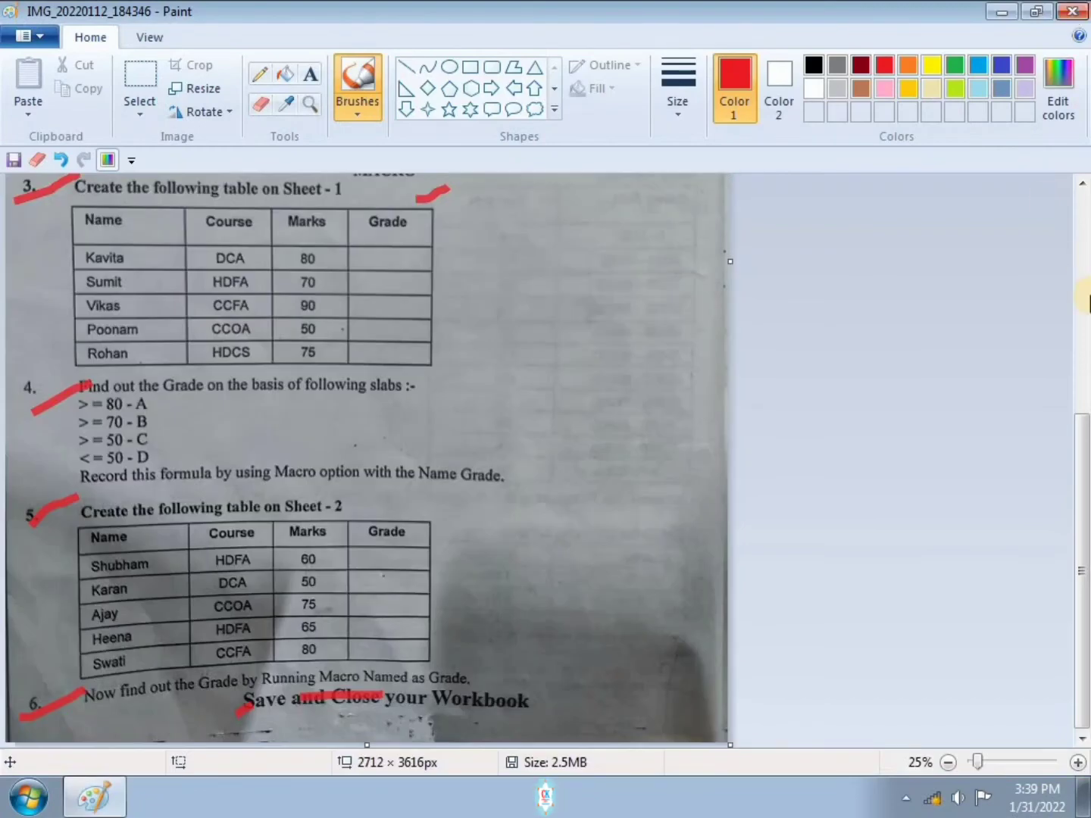
Step: Close the question sheet image in Paint without saving the changes
{"action": "left_click_drag", "start_coordinate": [1082, 436], "coordinate": [1086, 521]}
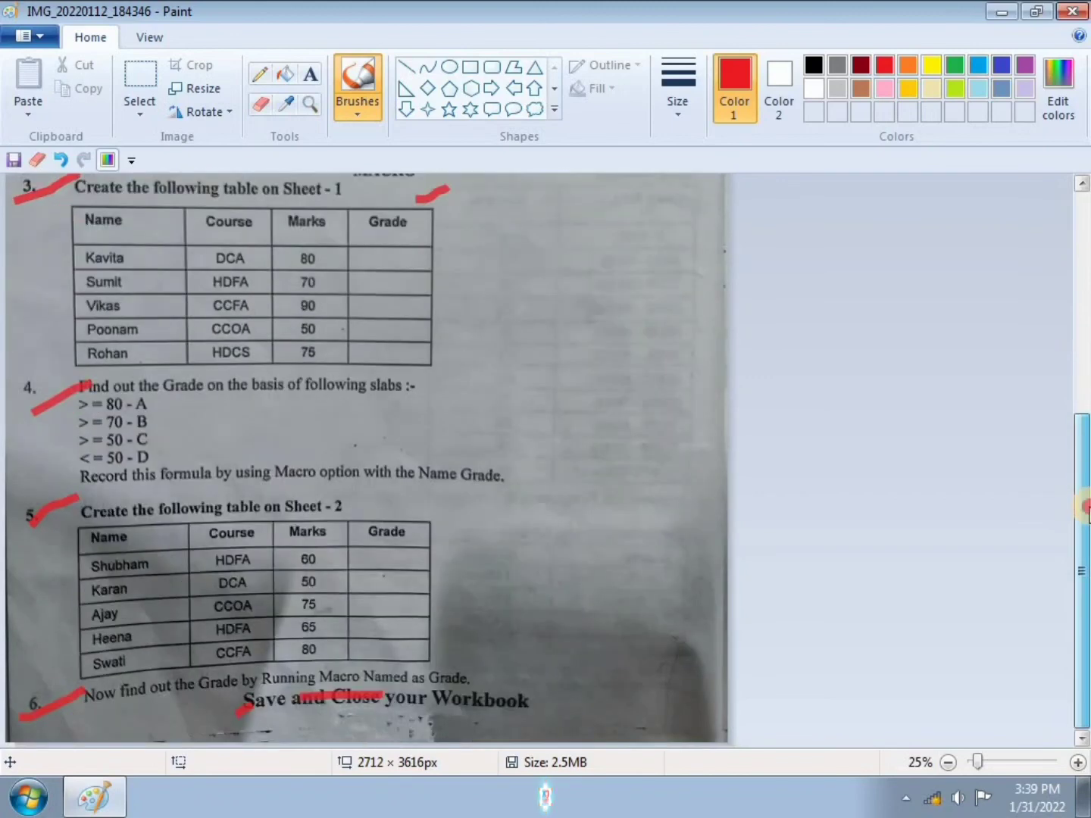
{"action": "left_click", "coordinate": [1072, 10]}
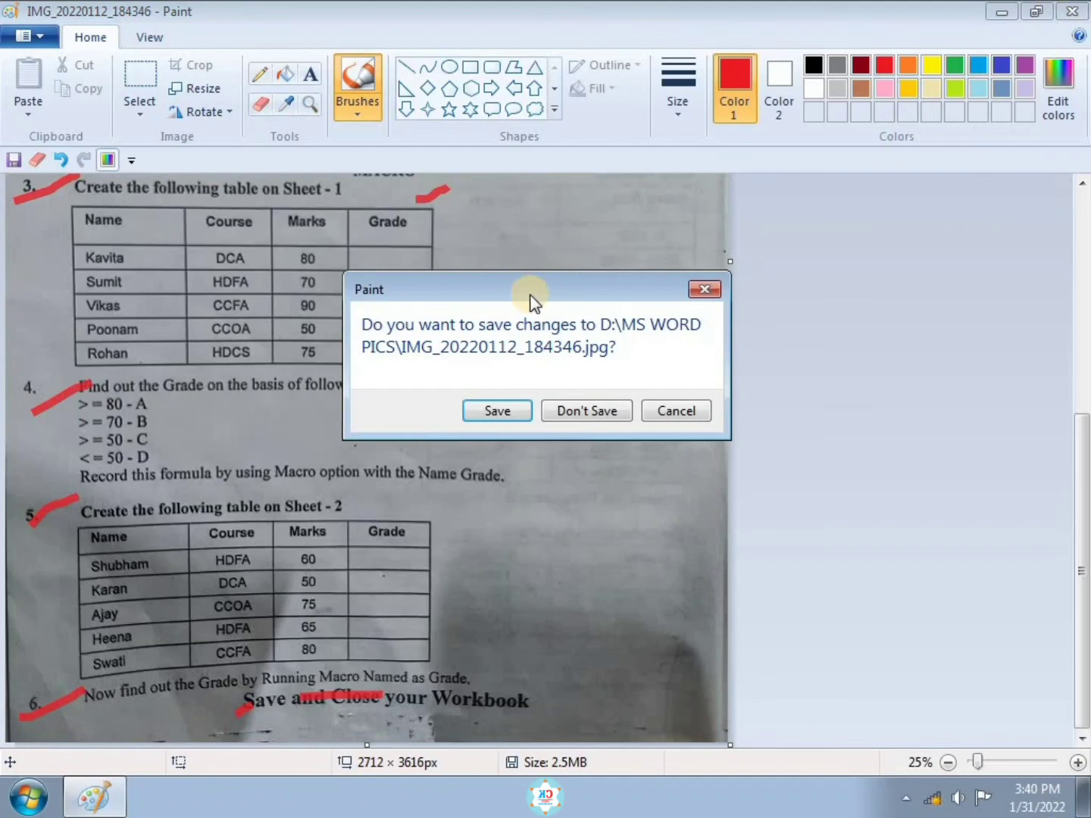
{"action": "left_click", "coordinate": [590, 419]}
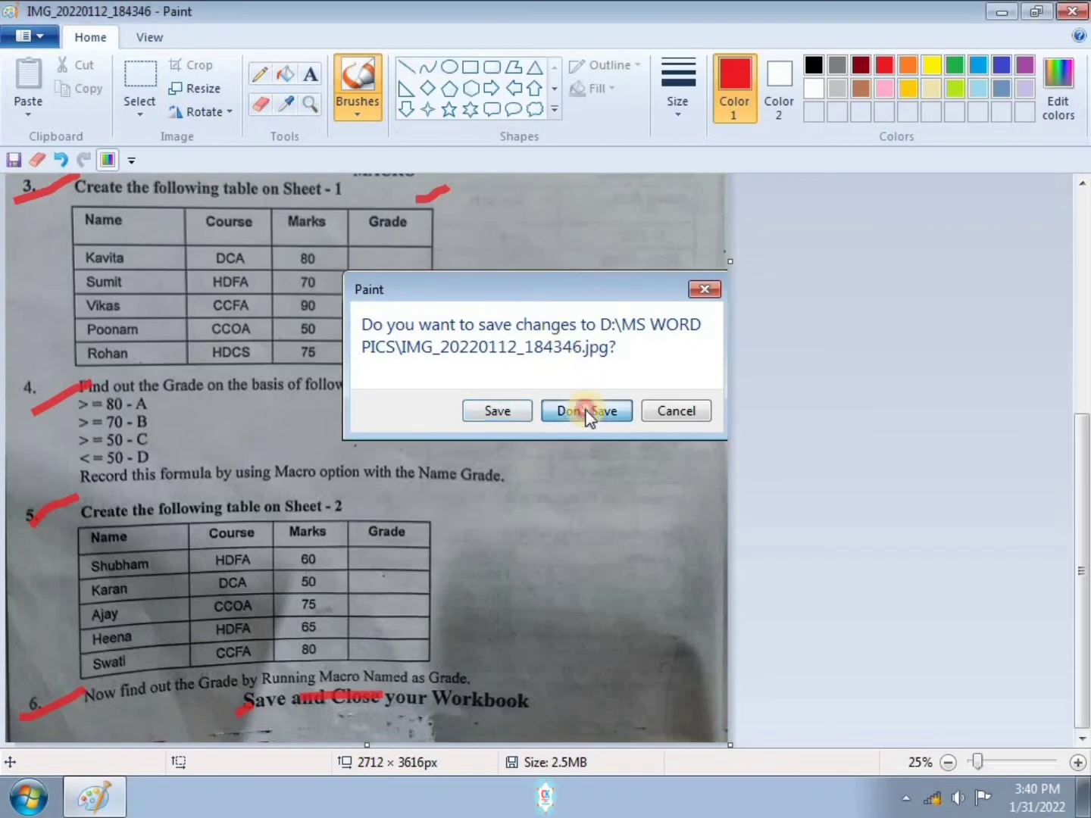
{"action": "right_click", "coordinate": [590, 390]}
{"action": "left_click", "coordinate": [646, 449]}
{"action": "right_click", "coordinate": [652, 372]}
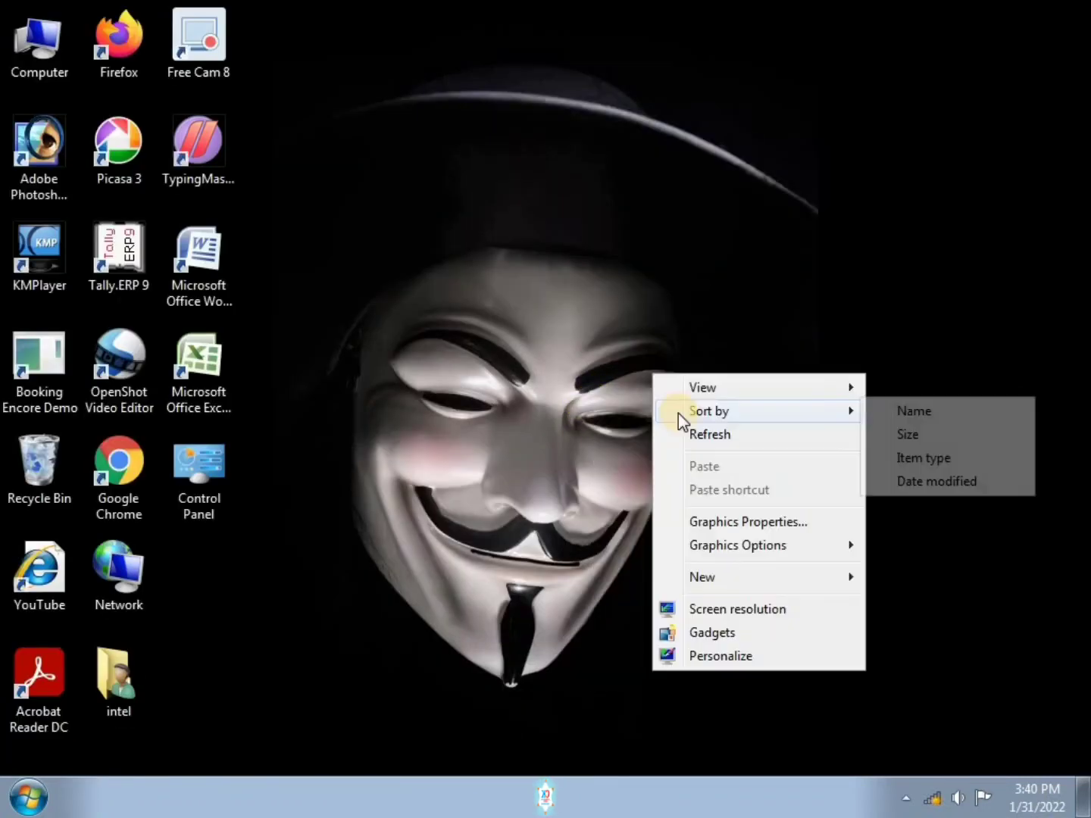
{"action": "left_click", "coordinate": [693, 436]}
{"action": "right_click", "coordinate": [688, 372]}
{"action": "left_click", "coordinate": [720, 428]}
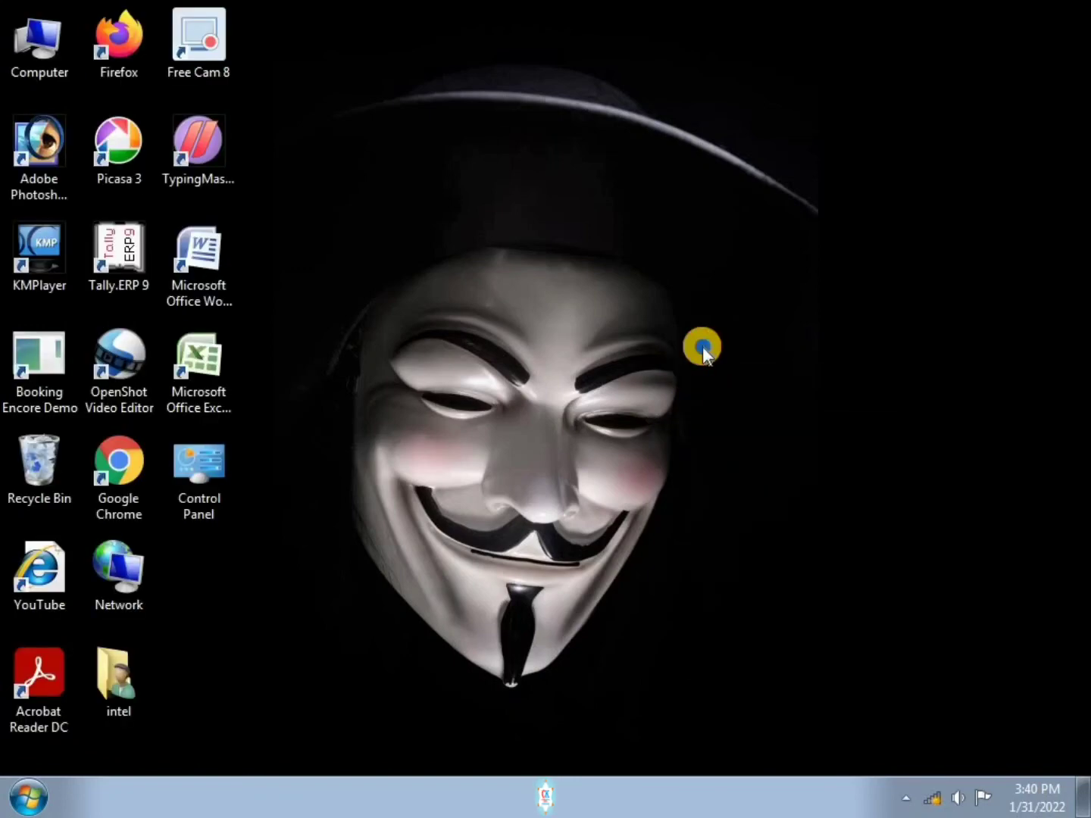